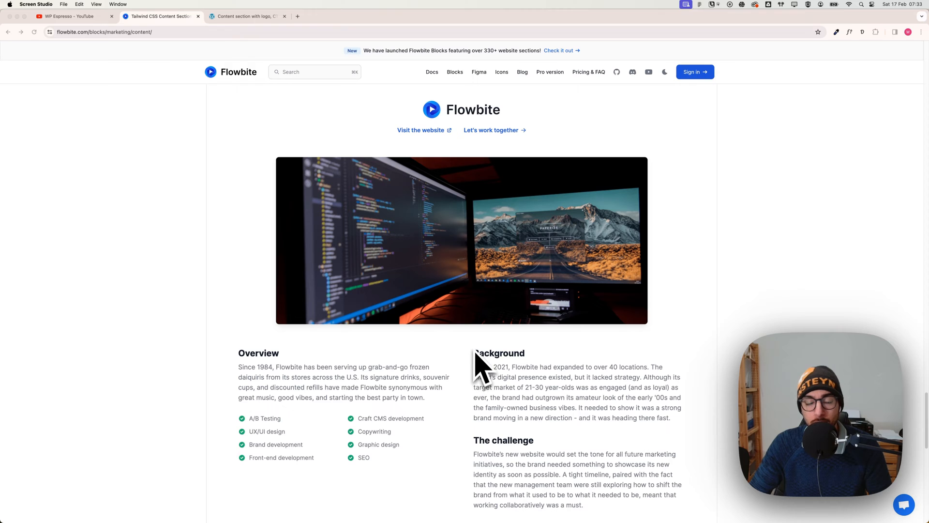
Preview the Flowbite logo, CTA links, image and feature list section at mobile and tablet sizes.
{"action": "scroll", "coordinate": [460, 271], "scroll_direction": "up", "scroll_amount": 3}
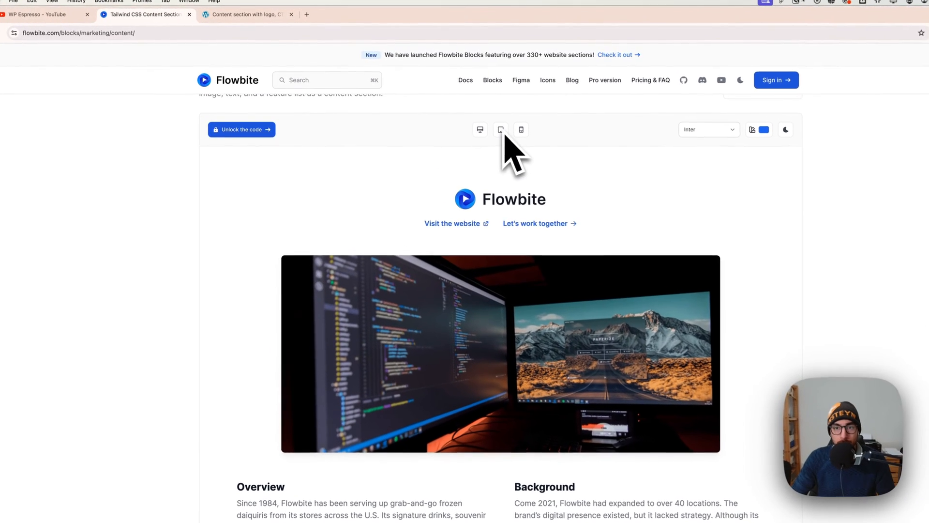
{"action": "left_click", "coordinate": [523, 132]}
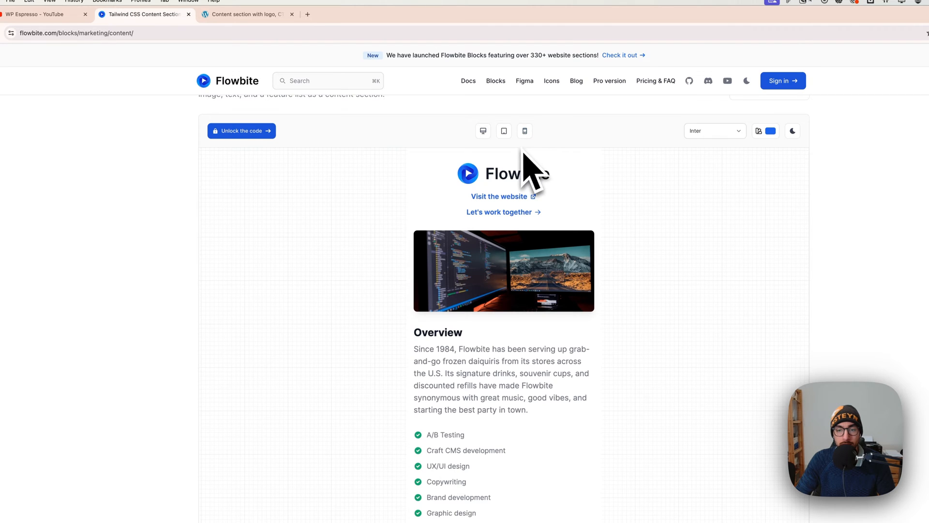
{"action": "scroll", "coordinate": [525, 154], "scroll_direction": "down", "scroll_amount": 2}
{"action": "scroll", "coordinate": [522, 187], "scroll_direction": "up", "scroll_amount": 4}
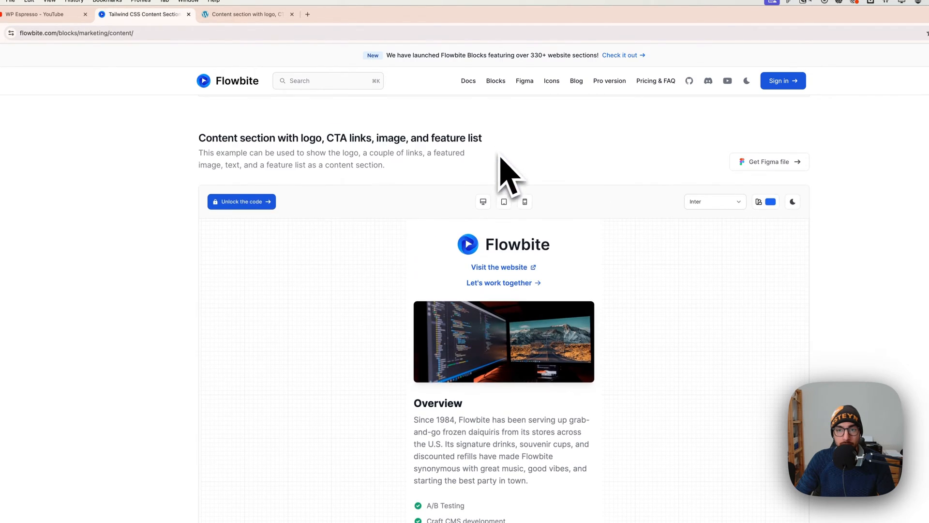
{"action": "left_click", "coordinate": [504, 202]}
{"action": "scroll", "coordinate": [504, 233], "scroll_direction": "down", "scroll_amount": 4}
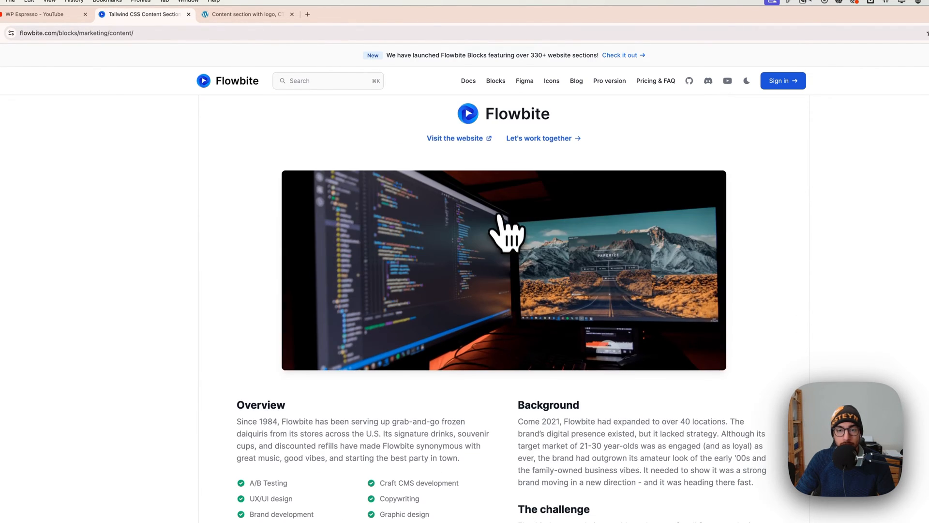
Switch to the Bricks builder, add a section to the empty canvas and select its container.
{"action": "left_click", "coordinate": [244, 15]}
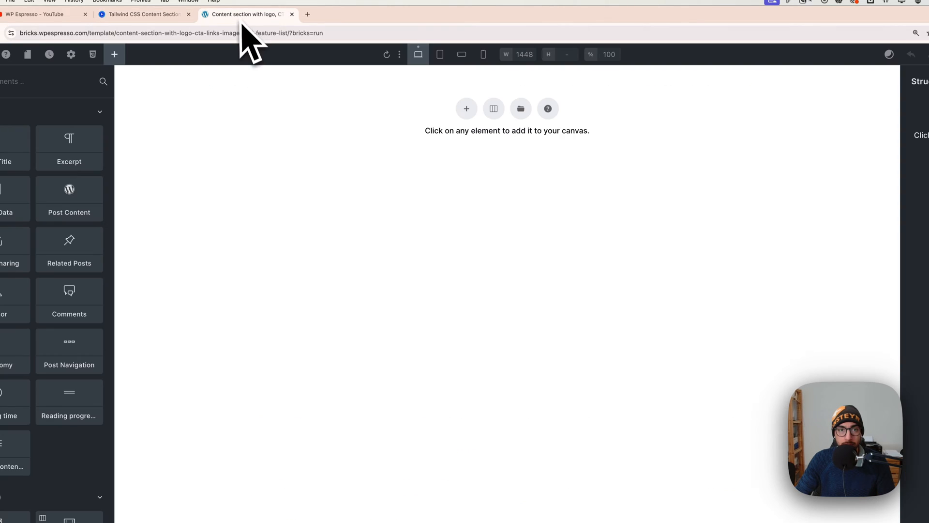
{"action": "left_click", "coordinate": [466, 110]}
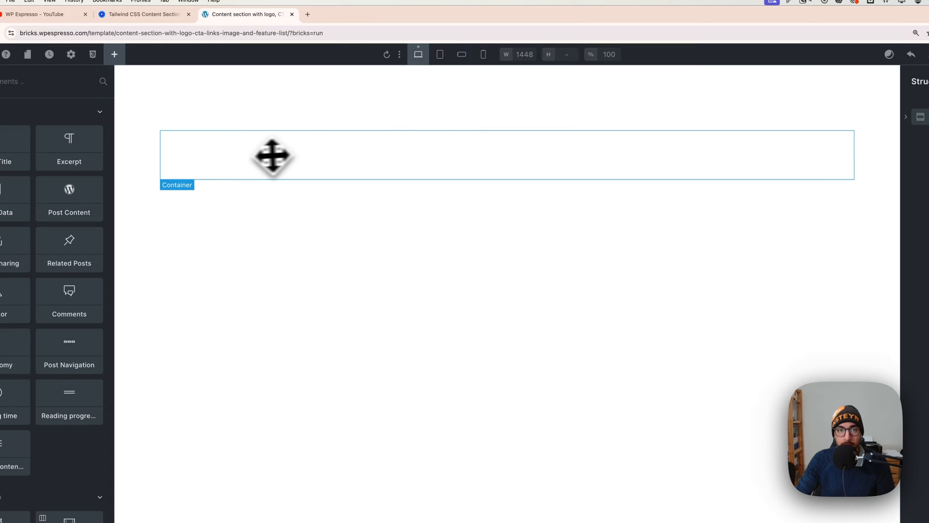
{"action": "left_click", "coordinate": [245, 155]}
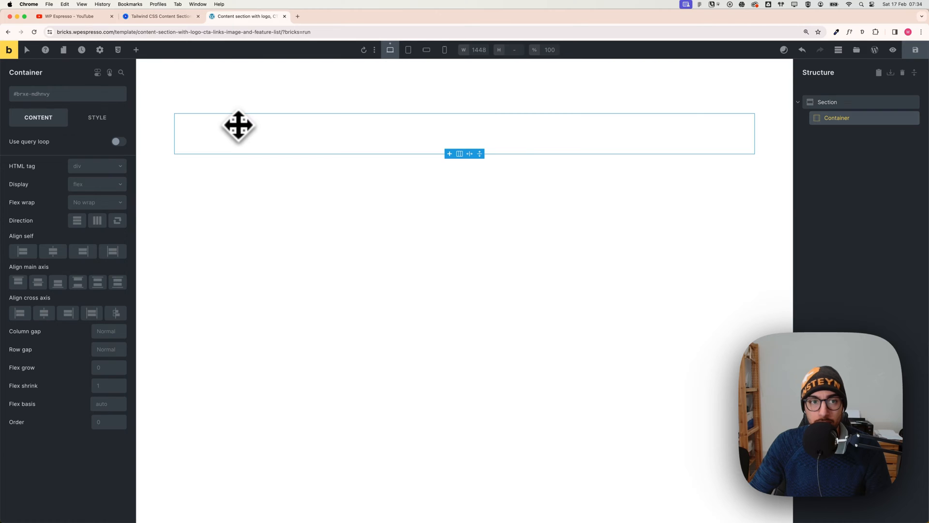
Add an Image element inside the section's container.
{"action": "left_click", "coordinate": [136, 50]}
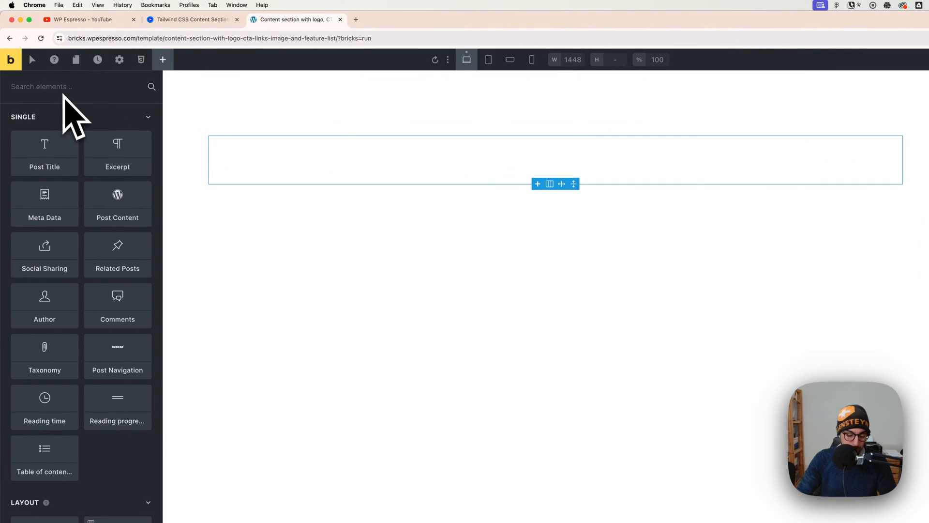
{"action": "type", "text": "image"}
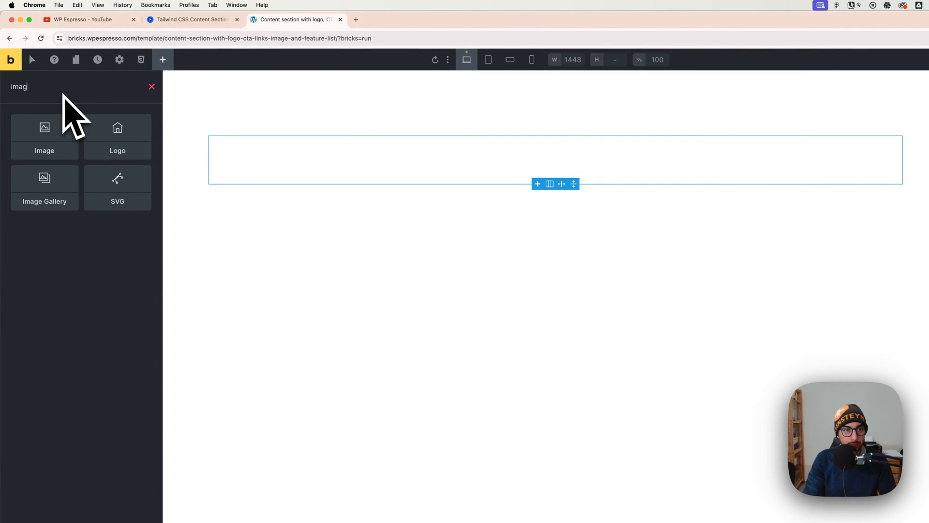
{"action": "left_click", "coordinate": [71, 140]}
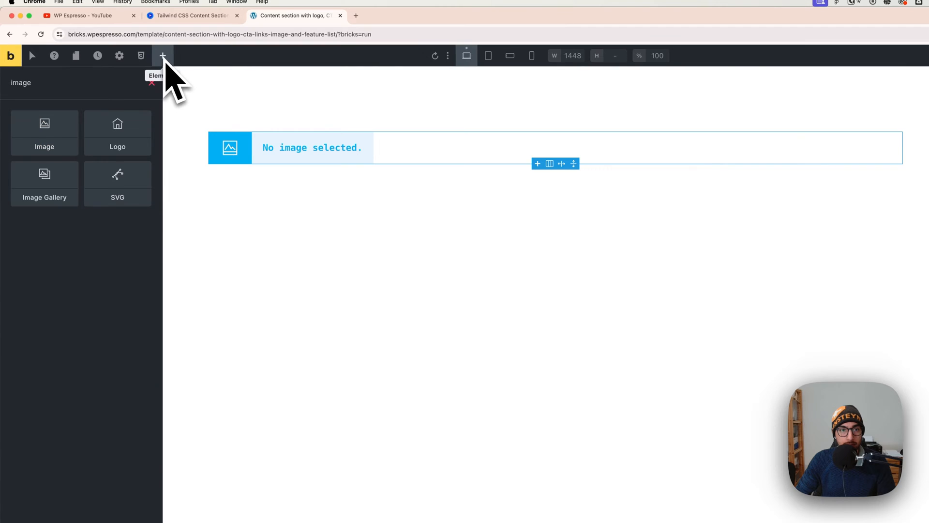
Add a Block below the image placeholder in the same container.
{"action": "left_click", "coordinate": [151, 83]}
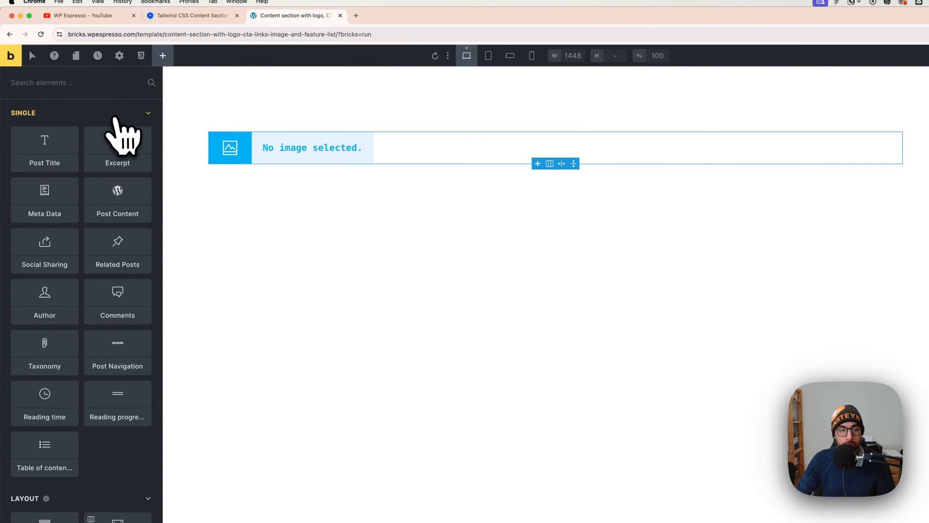
{"action": "scroll", "coordinate": [96, 291], "scroll_direction": "down", "scroll_amount": 5}
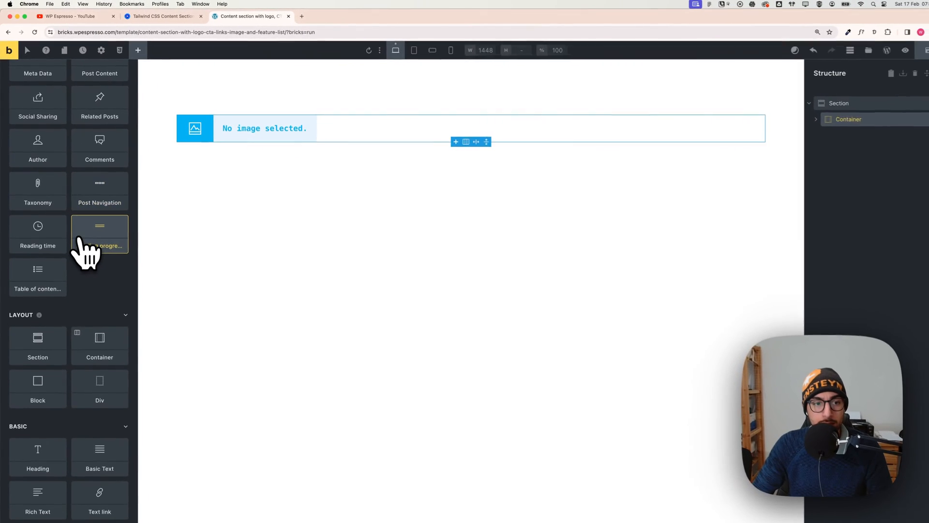
{"action": "scroll", "coordinate": [82, 249], "scroll_direction": "down", "scroll_amount": 2}
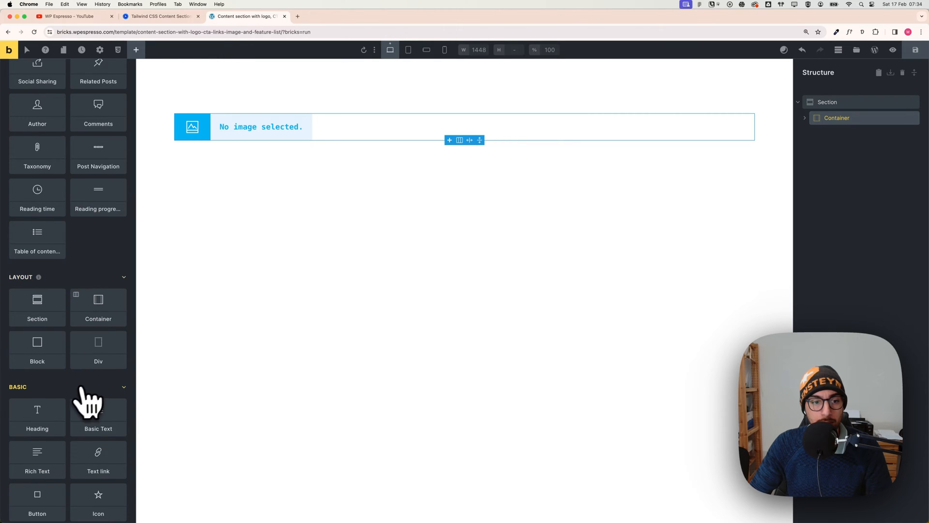
{"action": "left_click", "coordinate": [59, 348]}
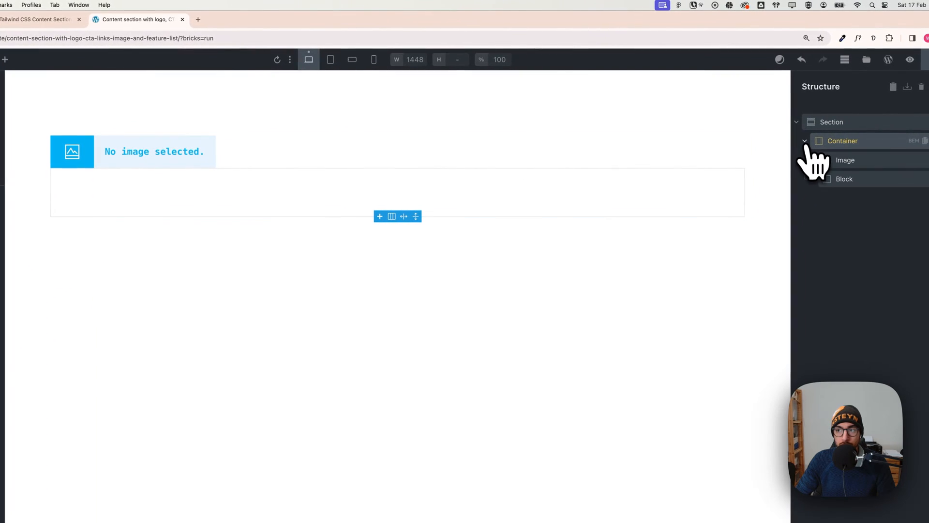
Add two Text link elements inside the new block.
{"action": "left_click", "coordinate": [846, 180]}
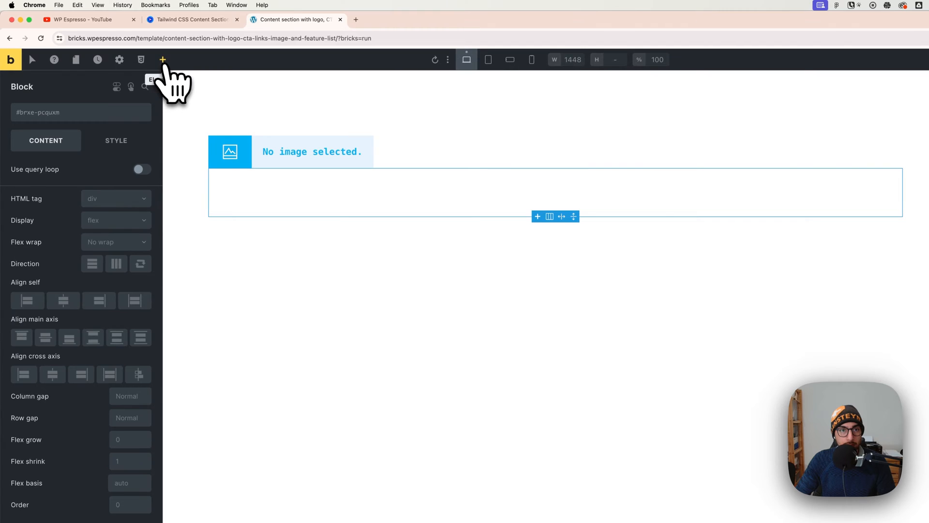
{"action": "left_click", "coordinate": [163, 59]}
{"action": "left_click", "coordinate": [98, 83]}
{"action": "type", "text": "link"}
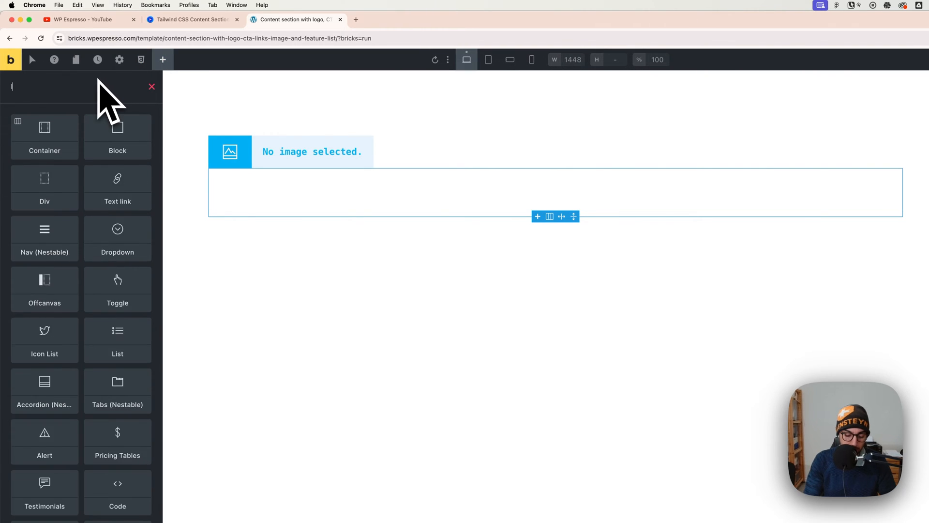
{"action": "left_click", "coordinate": [46, 134]}
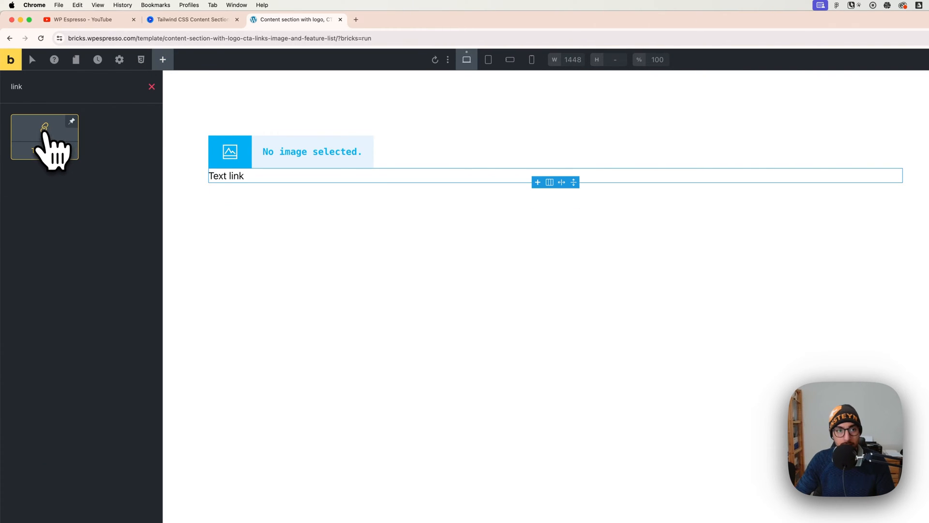
{"action": "left_click", "coordinate": [46, 137]}
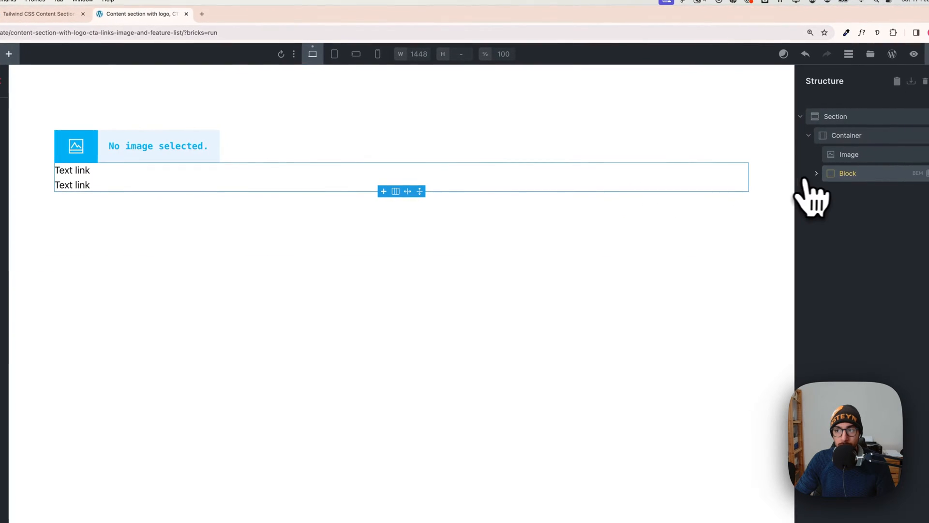
Arrange the block's text links horizontally, centred on the main axis, with a column gap of var(--space-s).
{"action": "left_click", "coordinate": [817, 173]}
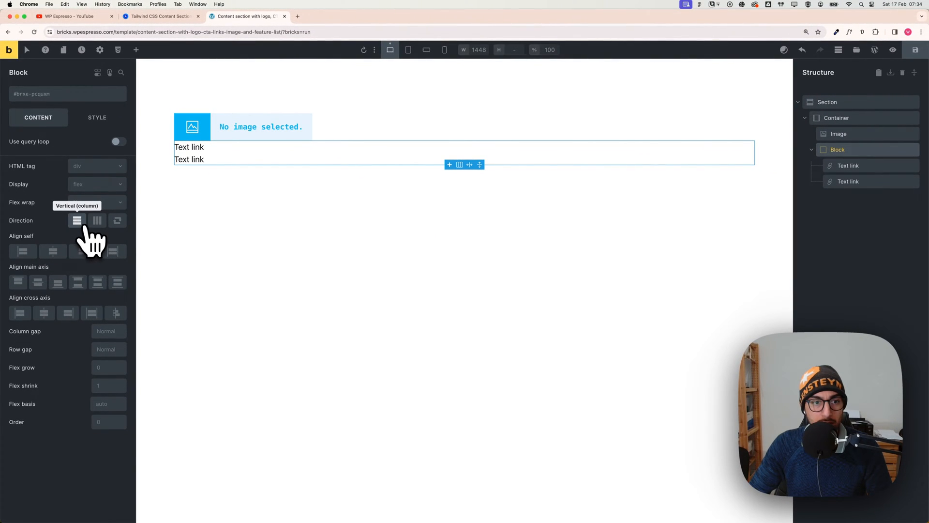
{"action": "left_click", "coordinate": [97, 221]}
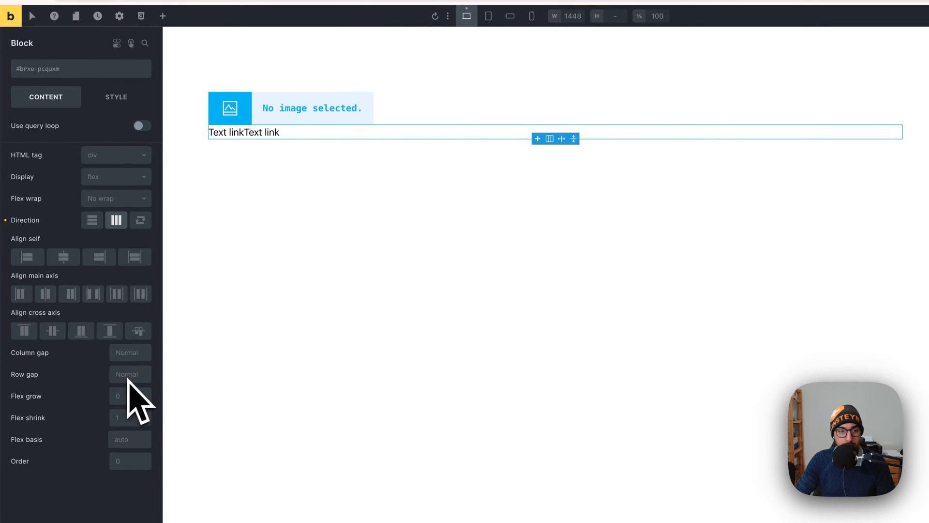
{"action": "right_click", "coordinate": [123, 353]}
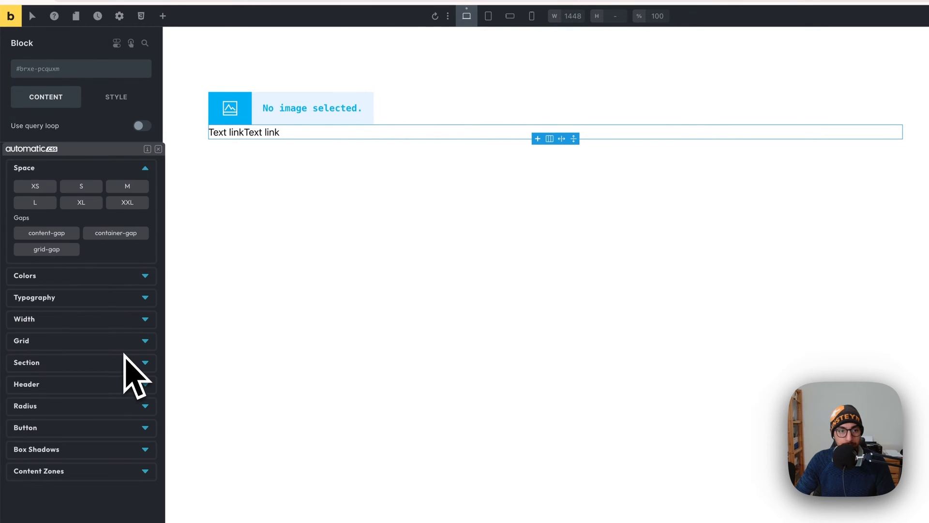
{"action": "left_click", "coordinate": [82, 188]}
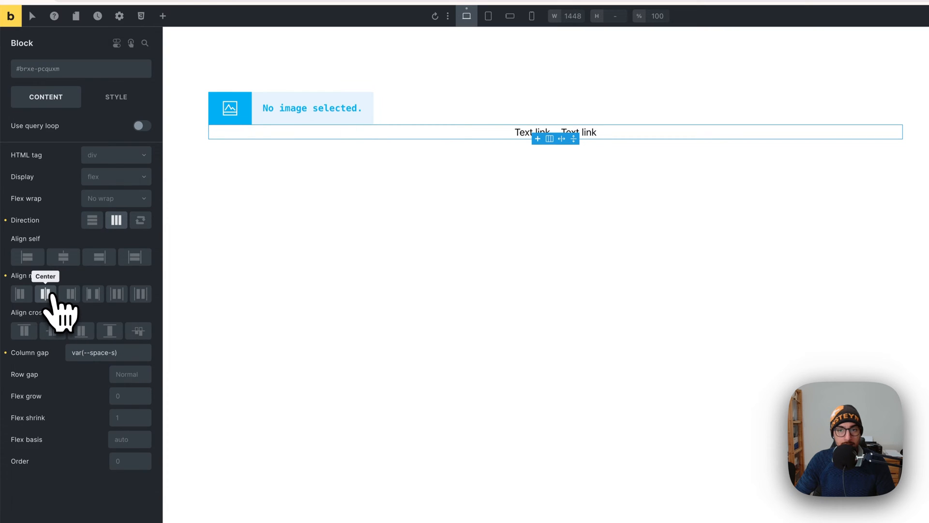
Insert logoipsum-logo-8.svg from the media library into the image element above the links.
{"action": "left_click", "coordinate": [267, 108]}
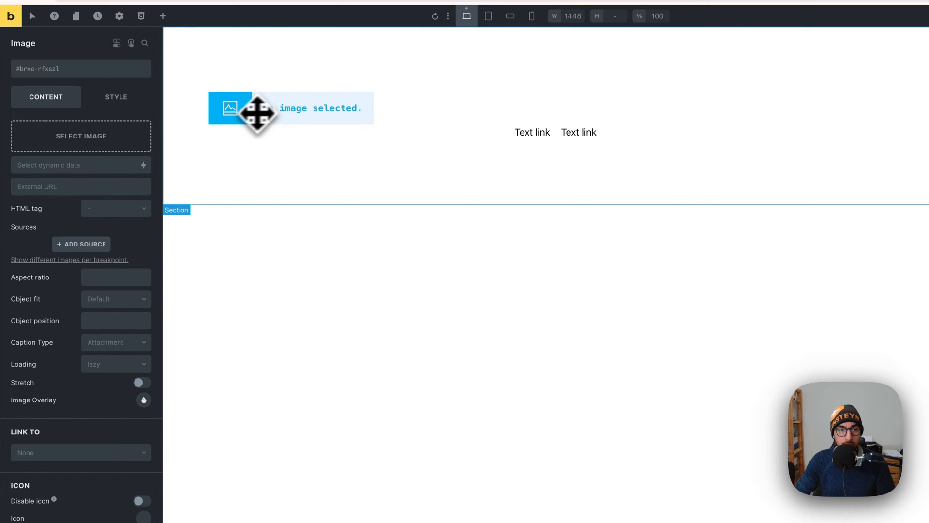
{"action": "left_click", "coordinate": [125, 139]}
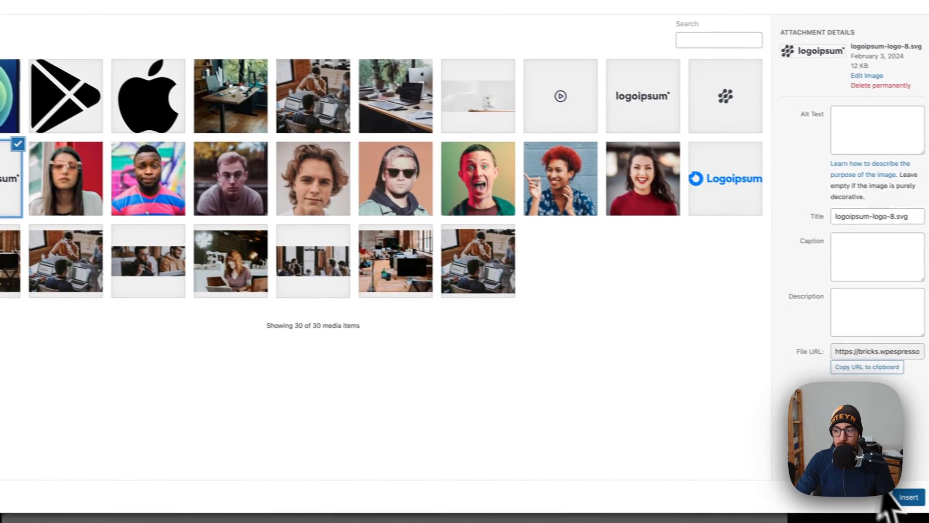
{"action": "left_click", "coordinate": [892, 499]}
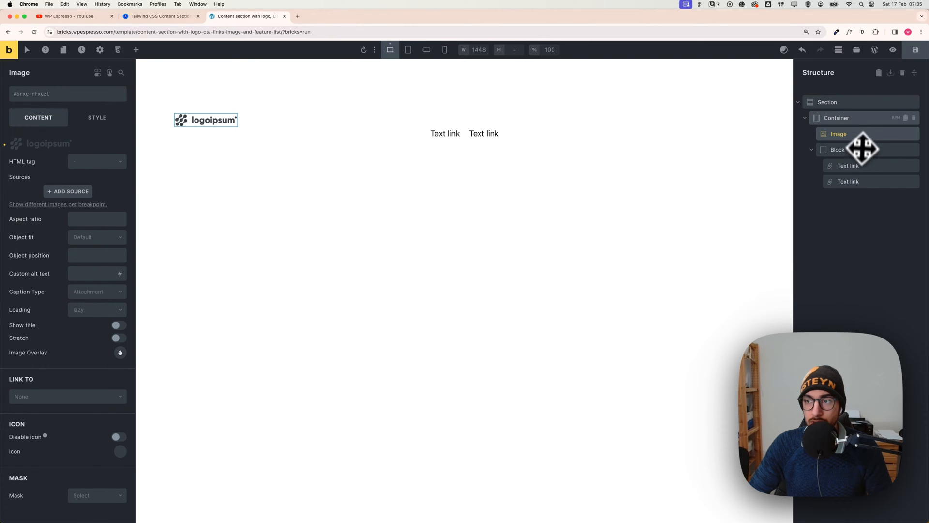
Centre the container's contents on the cross axis and set its row gap to var(--space-s).
{"action": "left_click", "coordinate": [842, 120]}
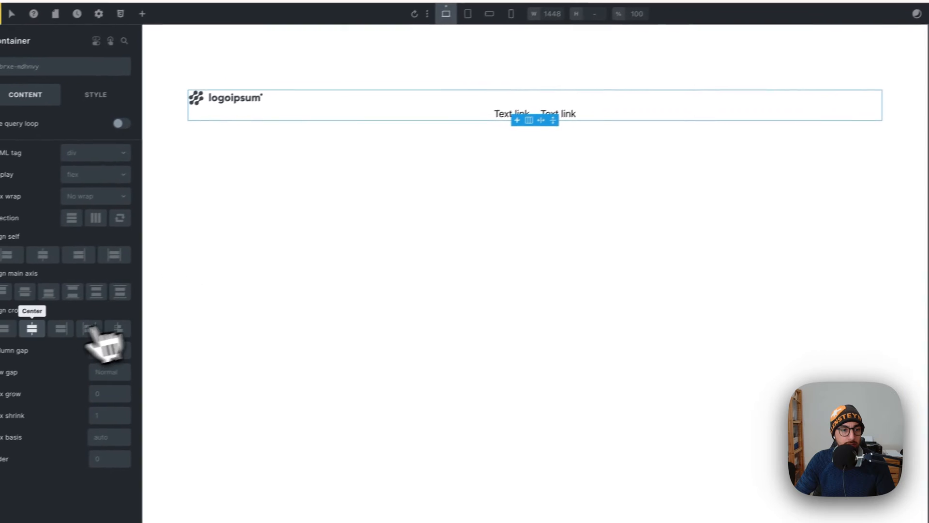
{"action": "left_click", "coordinate": [34, 331]}
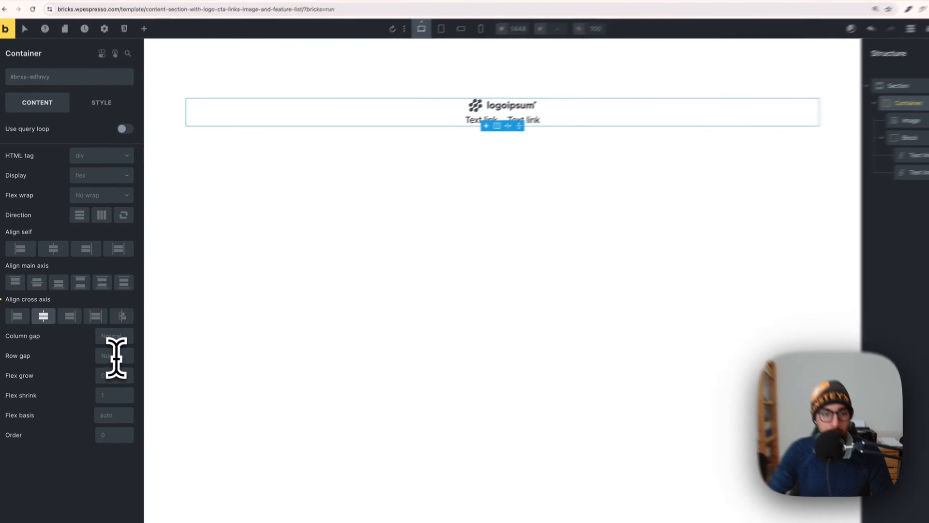
{"action": "right_click", "coordinate": [110, 350]}
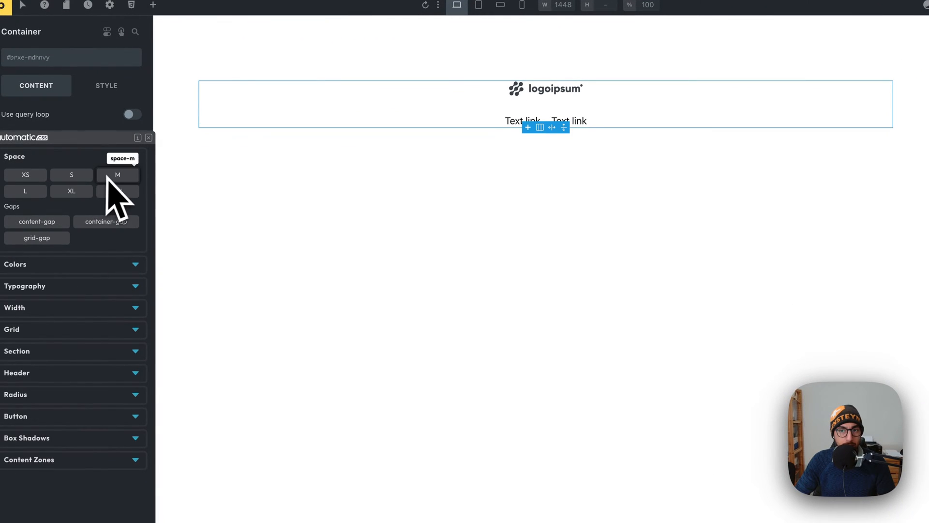
{"action": "left_click", "coordinate": [71, 179]}
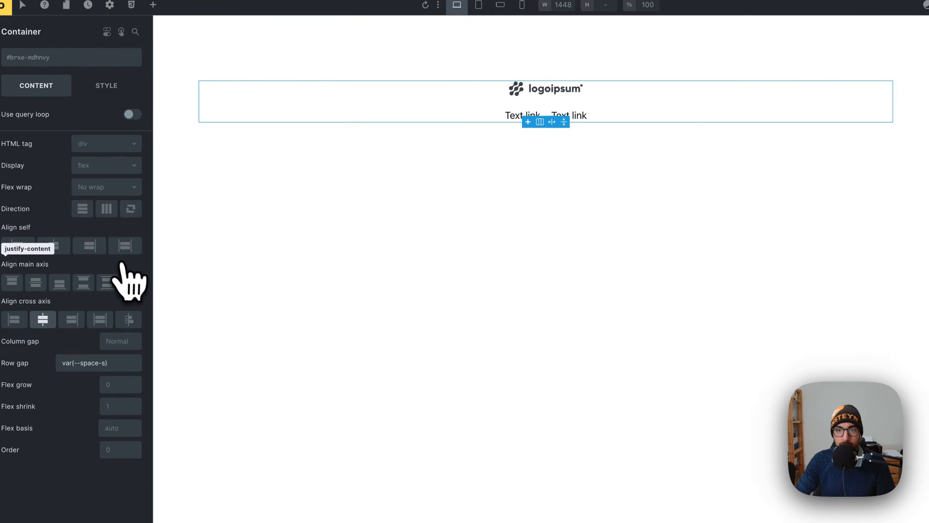
Change the first text link's label to "Visit the website", matching the Flowbite reference.
{"action": "left_click", "coordinate": [175, 19]}
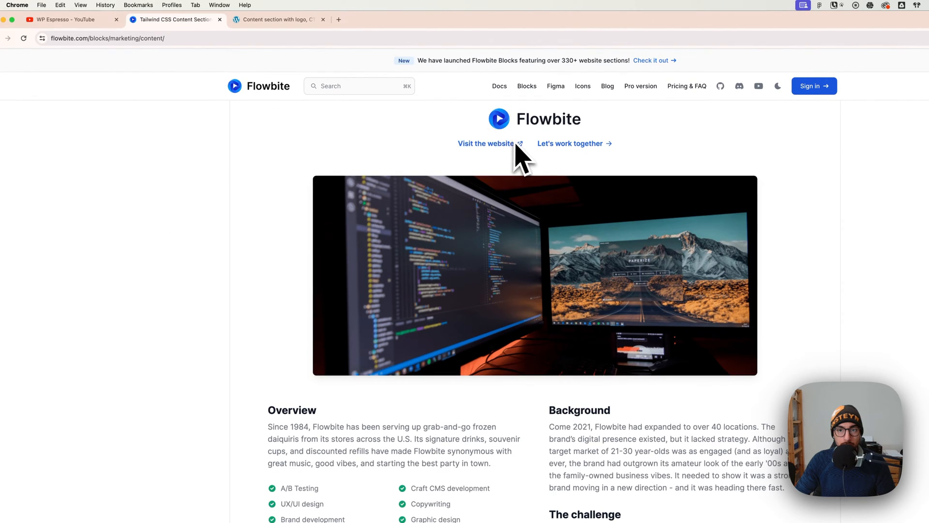
{"action": "key", "text": "ctrl+Tab"}
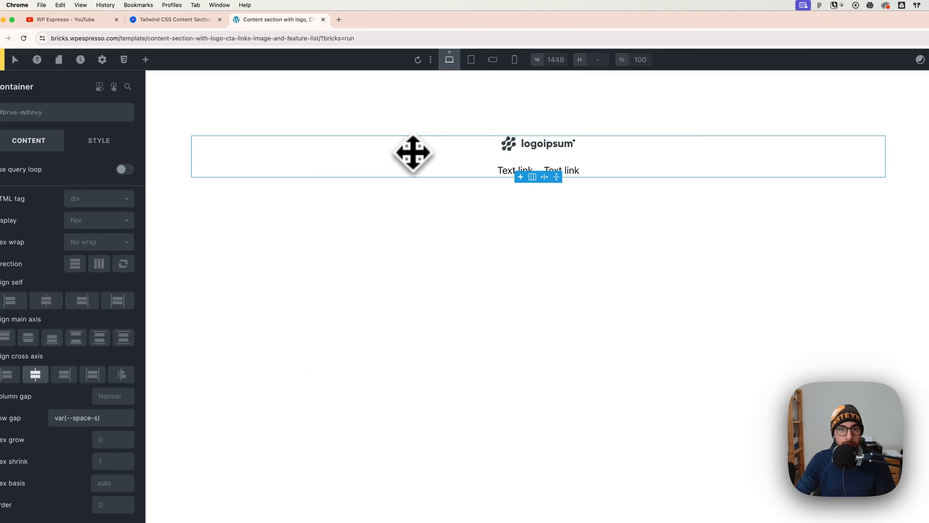
{"action": "left_click", "coordinate": [506, 170]}
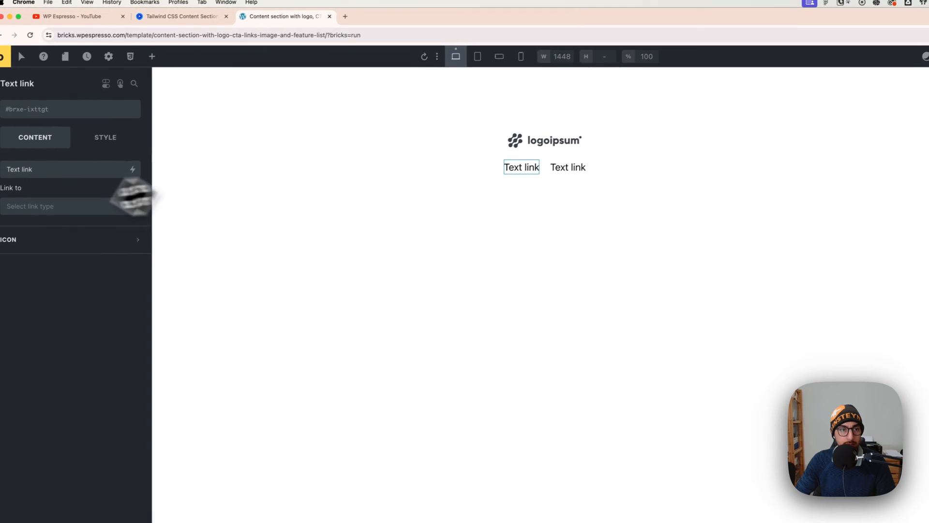
{"action": "triple_click", "coordinate": [42, 170]}
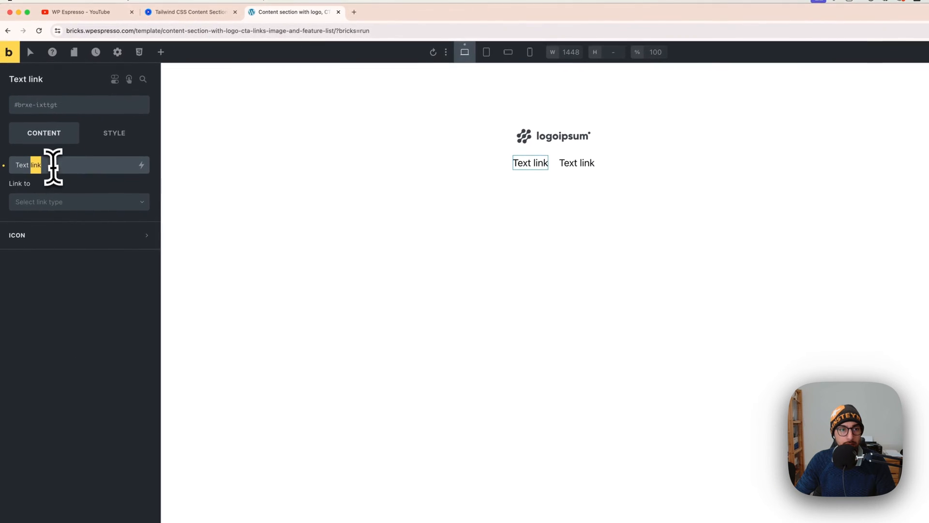
{"action": "type", "text": "Visit the website"}
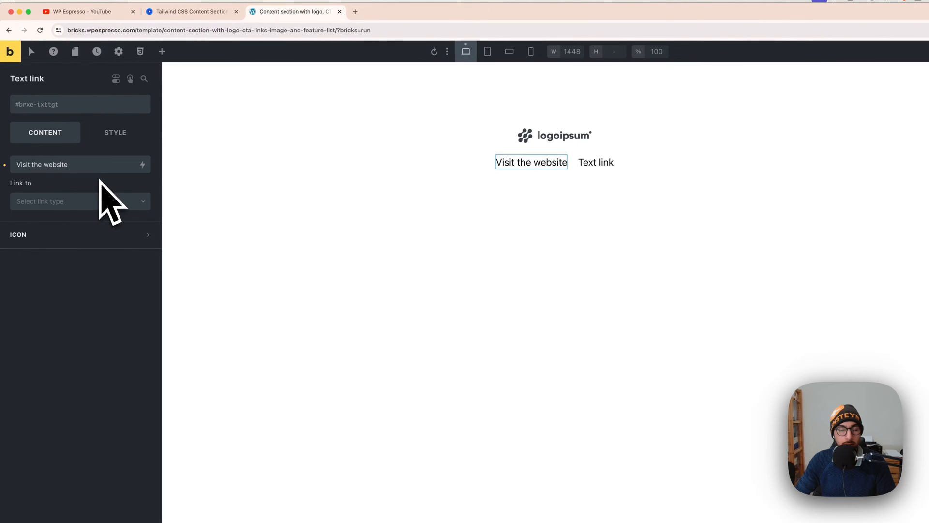
Change the second text link's label to "Let's work together", matching the Flowbite reference.
{"action": "key", "text": "ctrl+shift+Tab"}
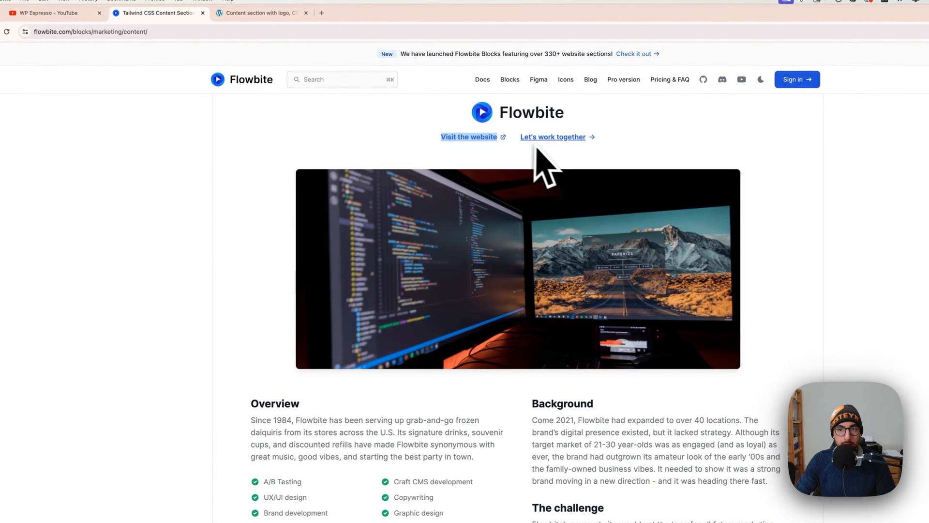
{"action": "left_click_drag", "start_coordinate": [518, 137], "coordinate": [573, 138]}
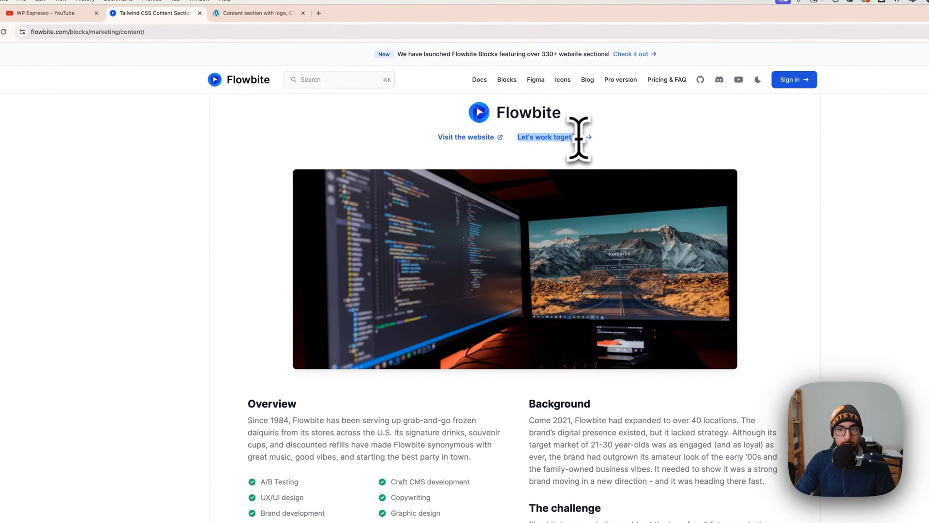
{"action": "key", "text": "ctrl+Tab"}
{"action": "left_click", "coordinate": [558, 165]}
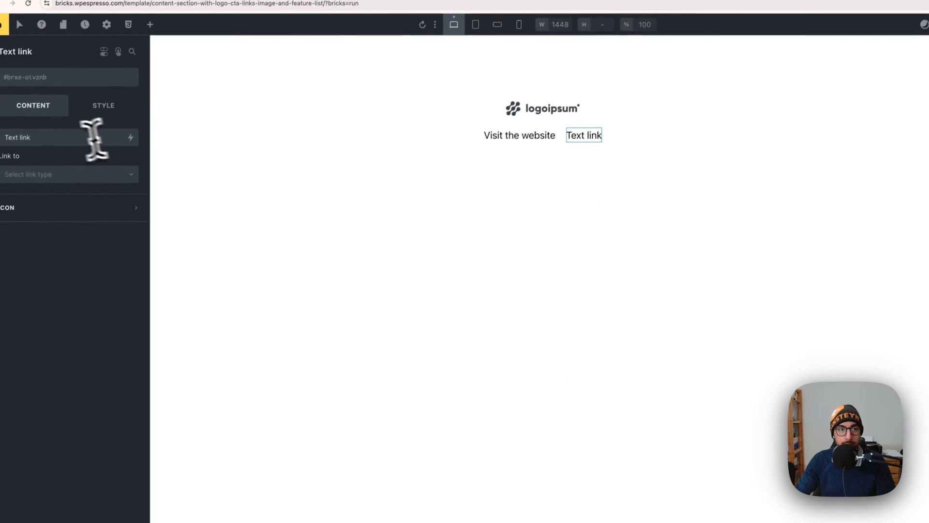
{"action": "triple_click", "coordinate": [68, 138]}
{"action": "type", "text": "Let's work together"}
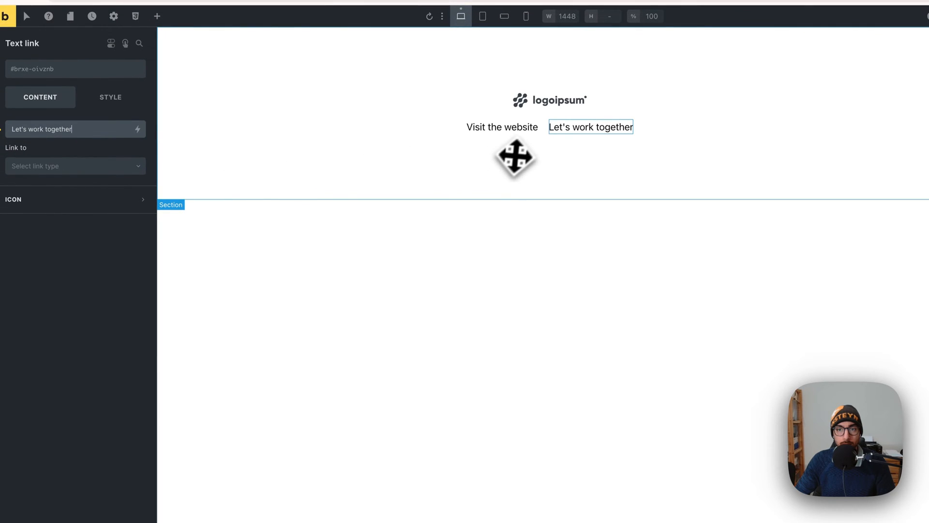
Open the icon picker for the "Visit the website" link and choose the Fontawesome - Solid library.
{"action": "left_click", "coordinate": [514, 133]}
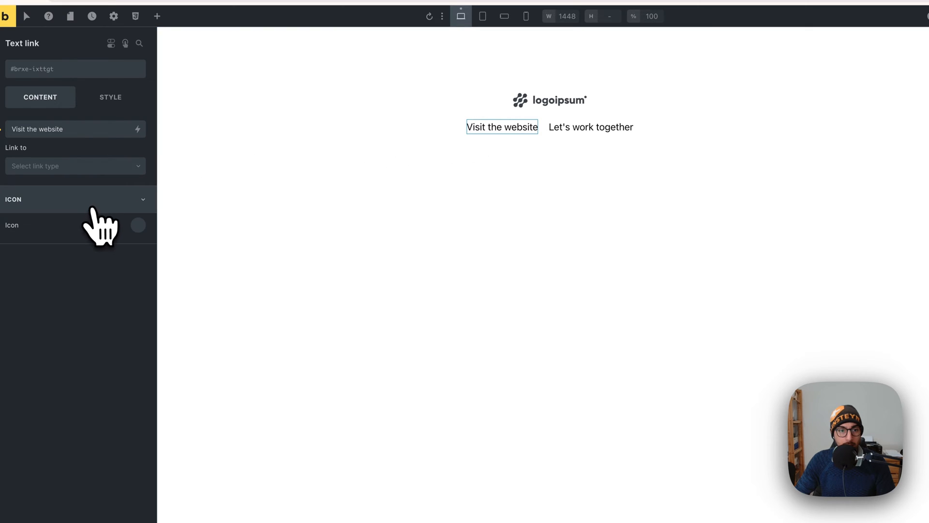
{"action": "left_click", "coordinate": [138, 229]}
{"action": "left_click", "coordinate": [81, 258]}
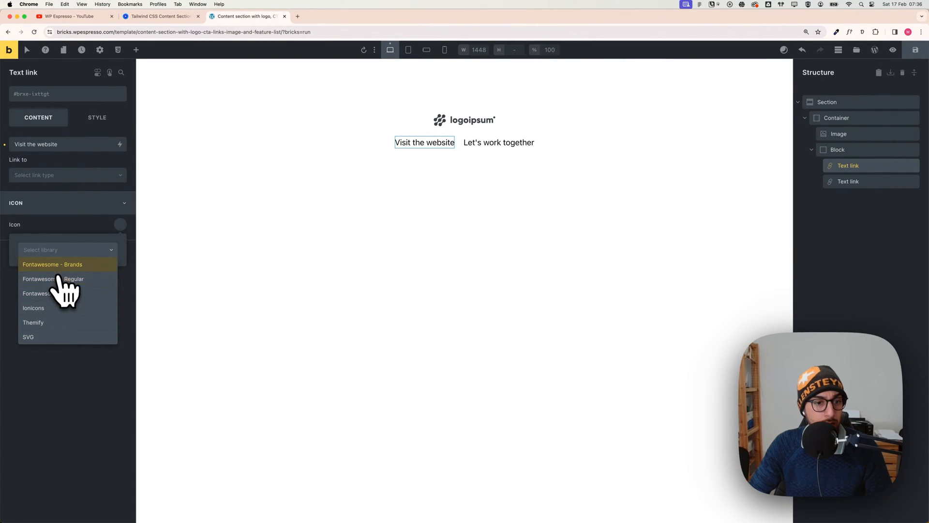
{"action": "left_click", "coordinate": [57, 293]}
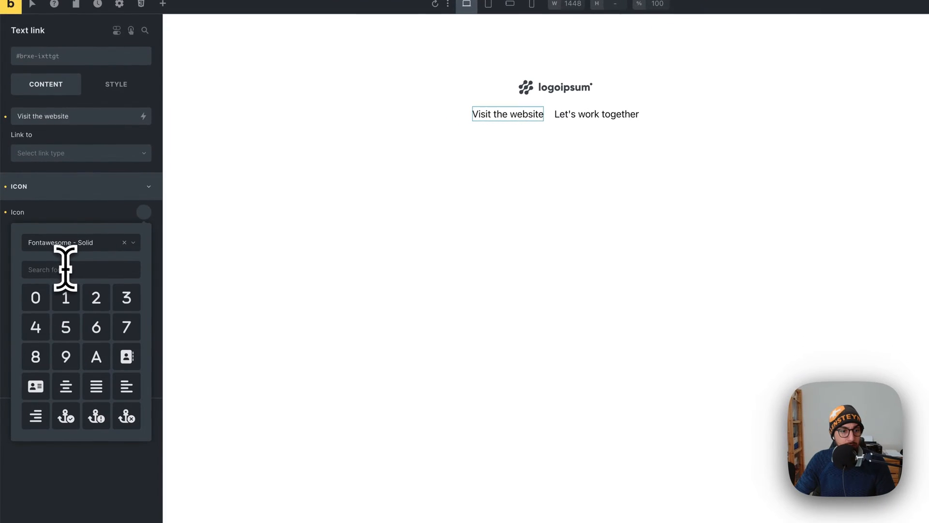
{"action": "type", "text": "link"}
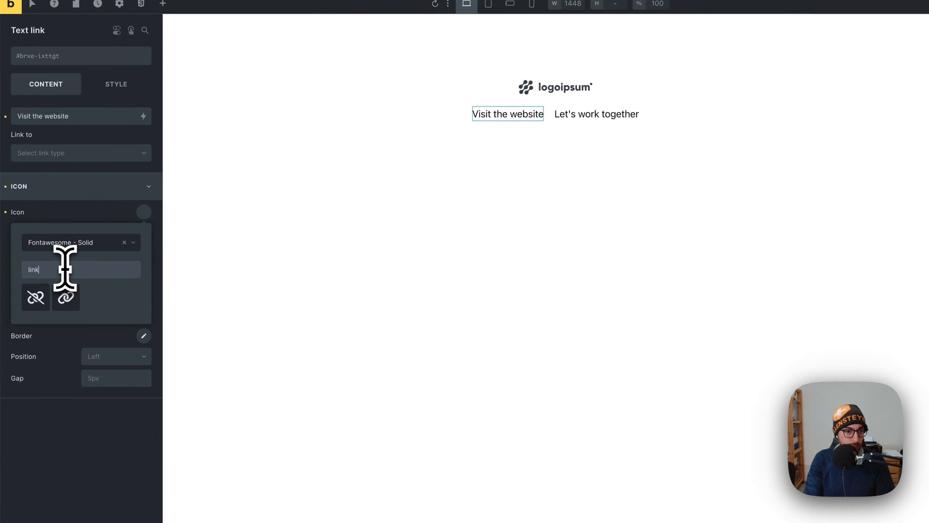
{"action": "key", "text": "BackSpace"}
{"action": "key", "text": "BackSpace"}
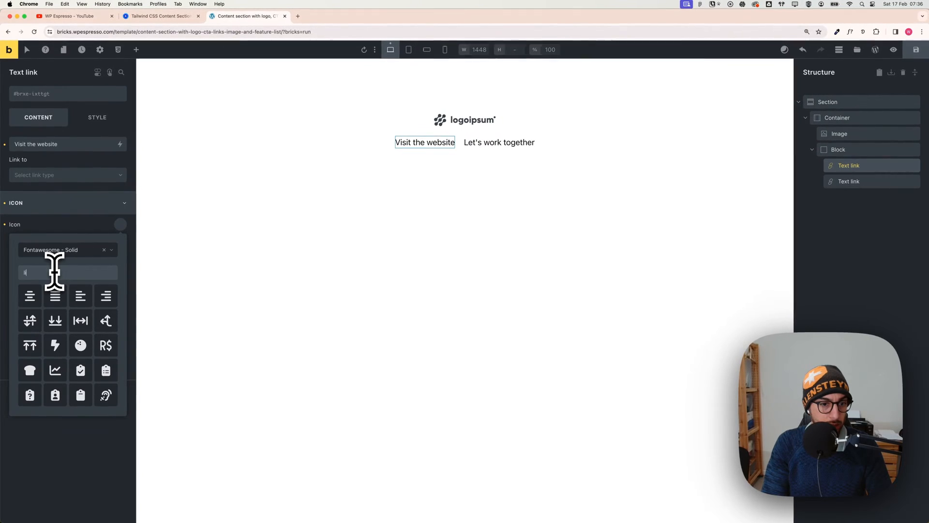
{"action": "type", "text": "arrow"}
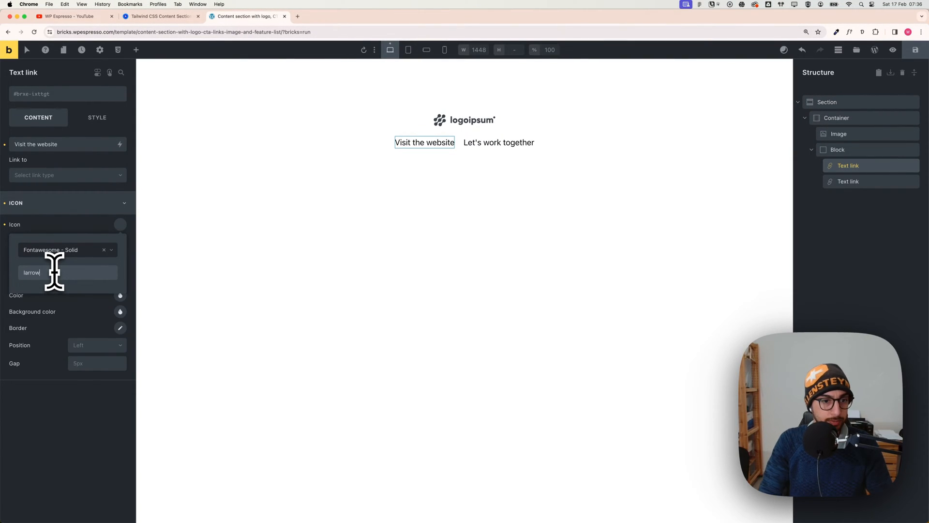
{"action": "key", "text": "BackSpace"}
{"action": "key", "text": "BackSpace"}
{"action": "key", "text": "BackSpace"}
{"action": "key", "text": "BackSpace"}
{"action": "key", "text": "BackSpace"}
Search the icon library for "arrow" and assign the long right-pointing arrow to the "Visit the website" link.
{"action": "type", "text": "arro"}
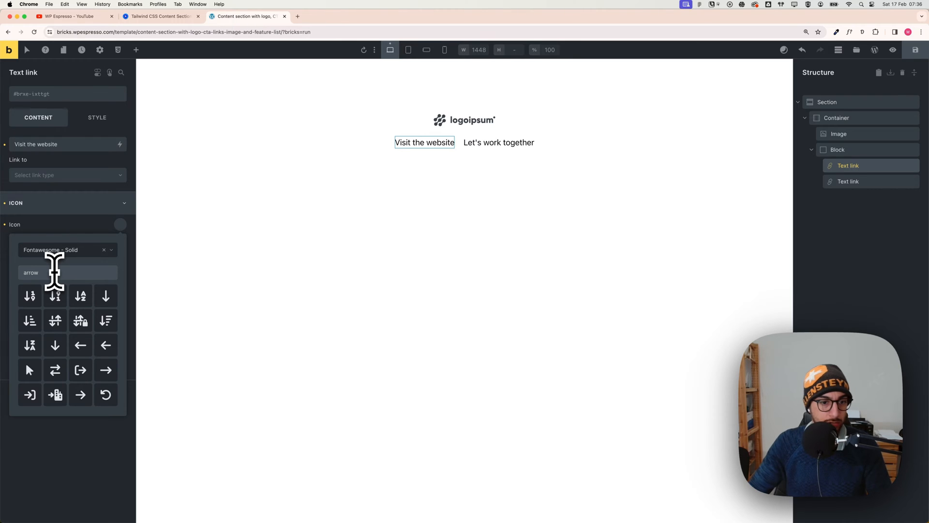
{"action": "scroll", "coordinate": [55, 377], "scroll_direction": "down", "scroll_amount": 2}
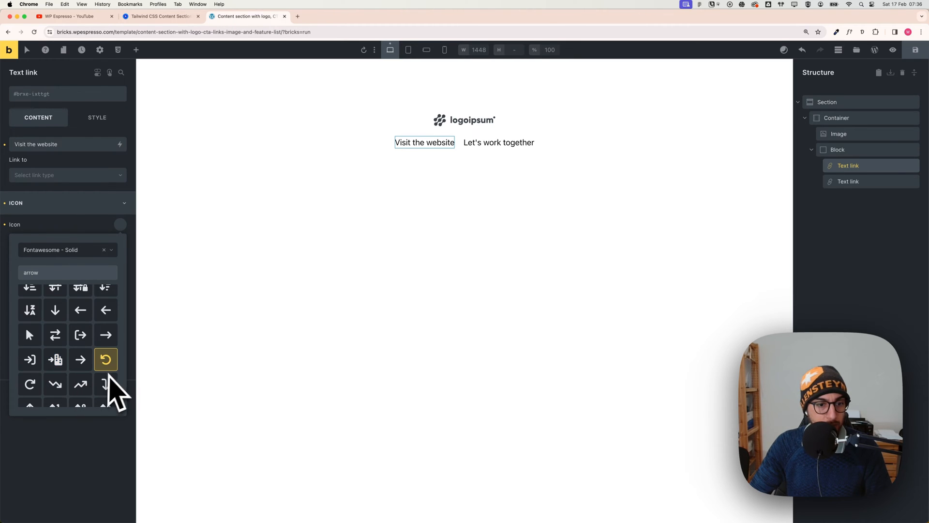
{"action": "left_click", "coordinate": [106, 336]}
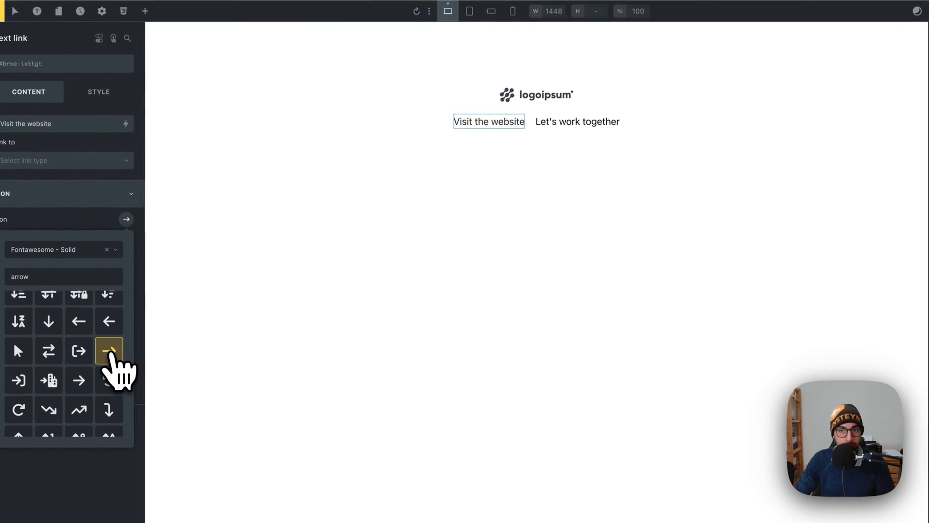
{"action": "left_click", "coordinate": [85, 233]}
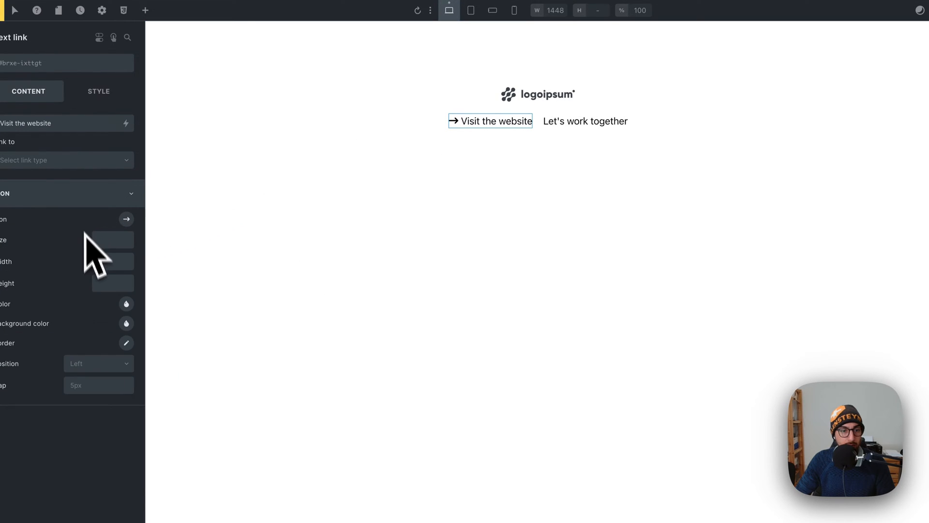
Set the "Visit the website" link's icon position to Right and its icon gap to 0.5em.
{"action": "left_click", "coordinate": [123, 364]}
{"action": "left_click", "coordinate": [112, 394]}
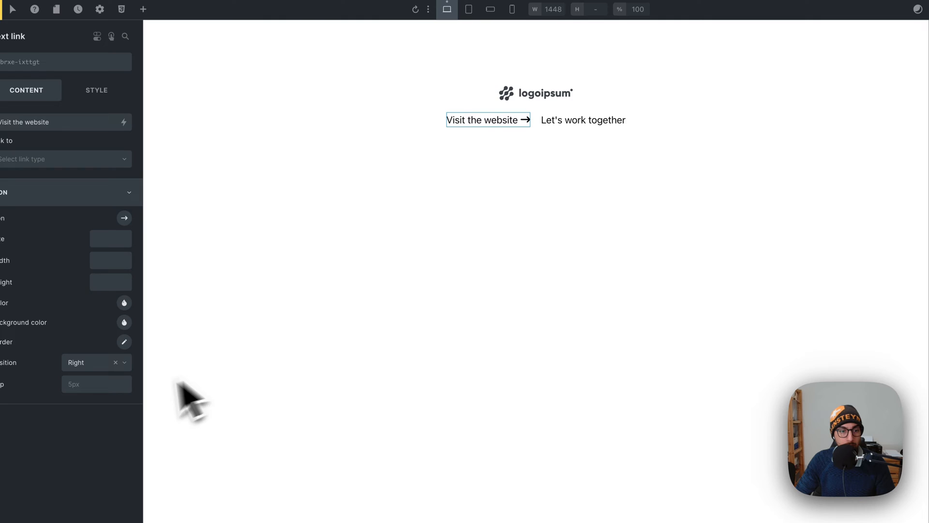
{"action": "left_click", "coordinate": [90, 385]}
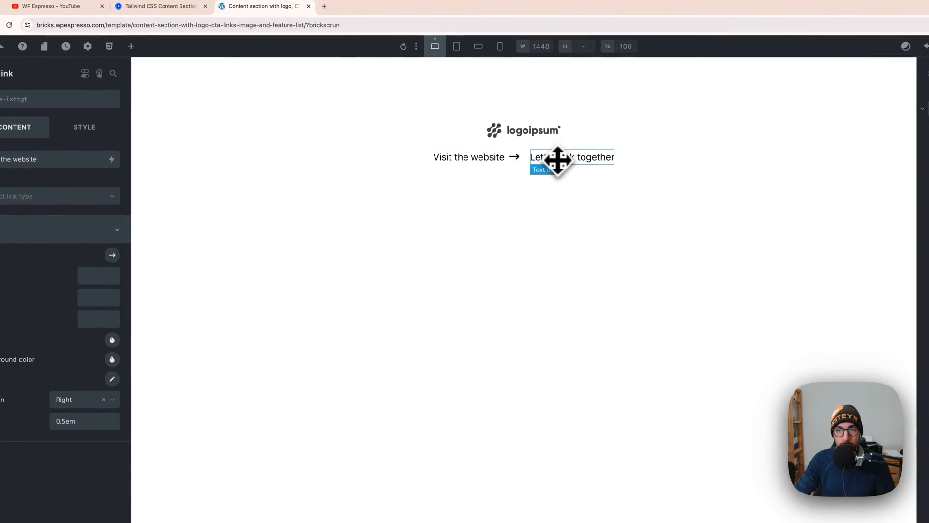
Copy the label text of the "Let's work together" link and delete that link from the block.
{"action": "left_click", "coordinate": [557, 161]}
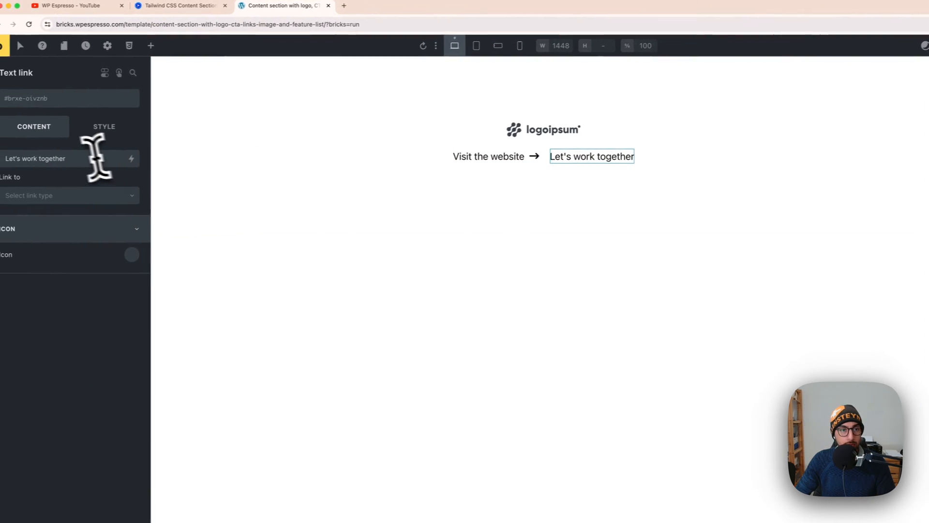
{"action": "triple_click", "coordinate": [71, 156]}
{"action": "right_click", "coordinate": [33, 154]}
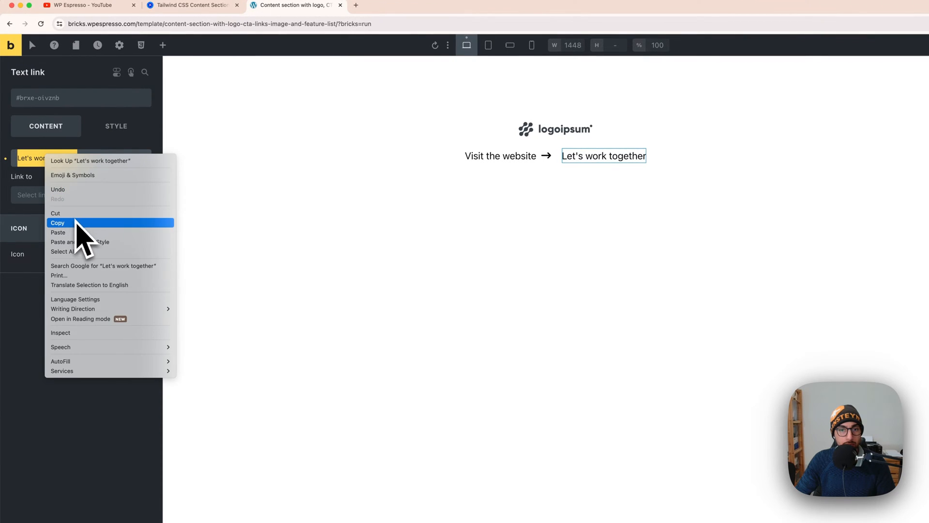
{"action": "left_click", "coordinate": [77, 222]}
{"action": "right_click", "coordinate": [600, 157]}
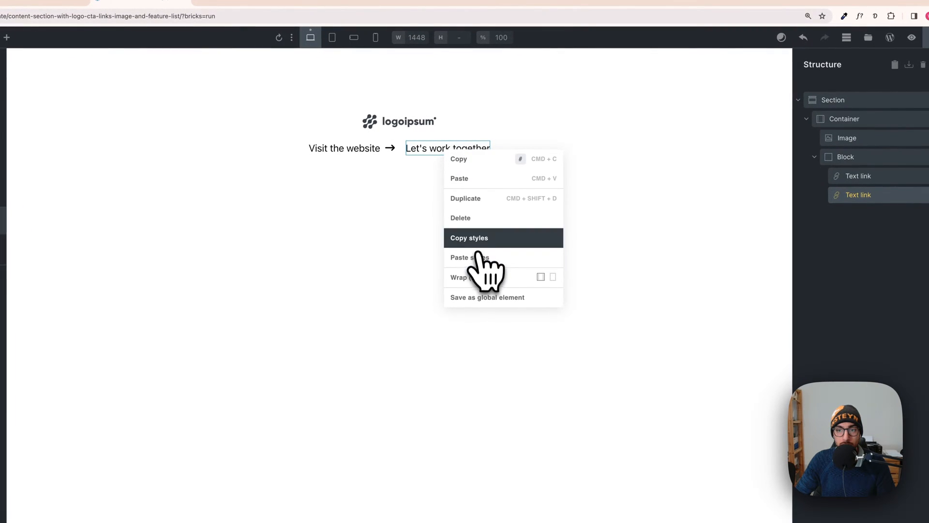
{"action": "left_click", "coordinate": [474, 220]}
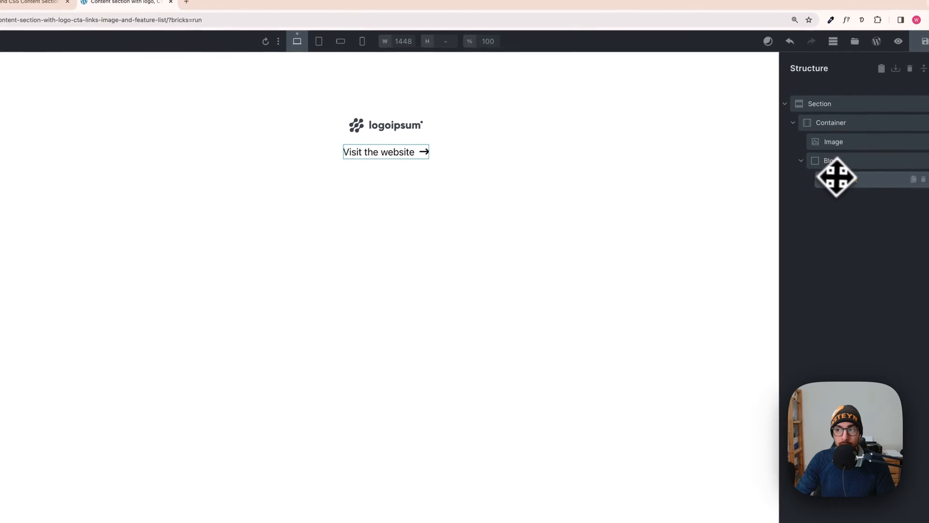
Duplicate the "Visit the website" link and replace the copy's label with "Let's work together".
{"action": "right_click", "coordinate": [863, 177]}
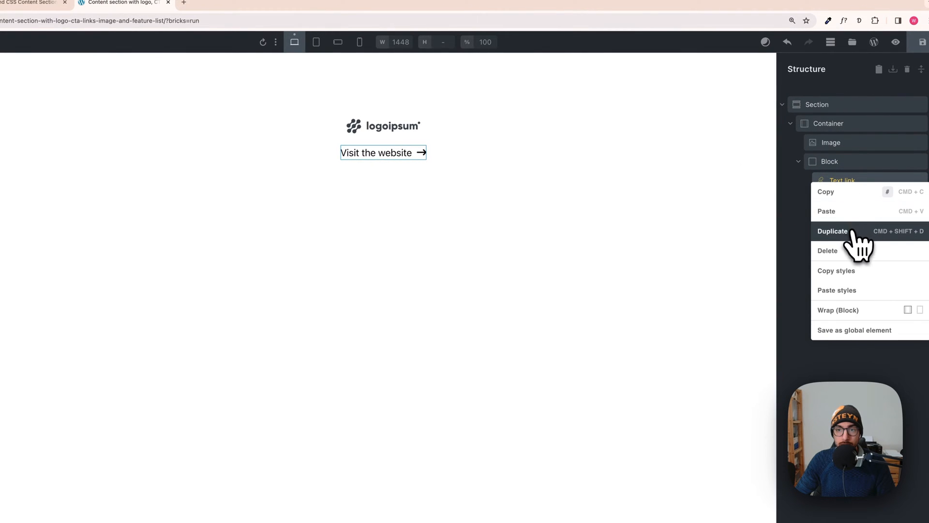
{"action": "left_click", "coordinate": [852, 231]}
{"action": "left_click", "coordinate": [414, 158]}
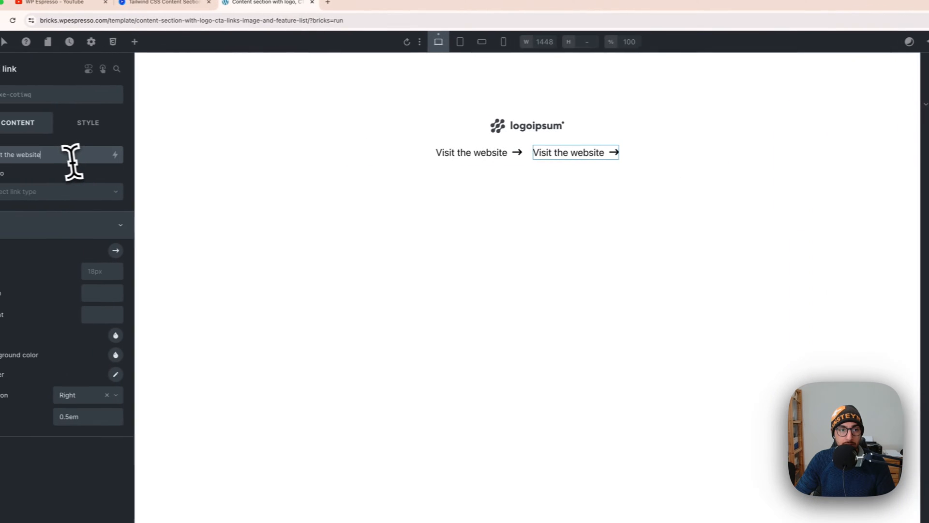
{"action": "triple_click", "coordinate": [79, 158]}
{"action": "key", "text": "super+v"}
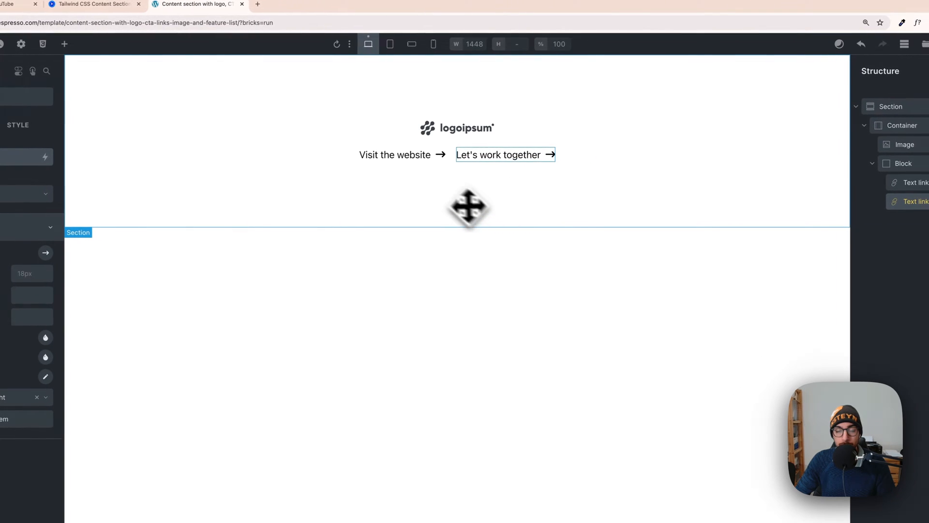
{"action": "left_click", "coordinate": [425, 163]}
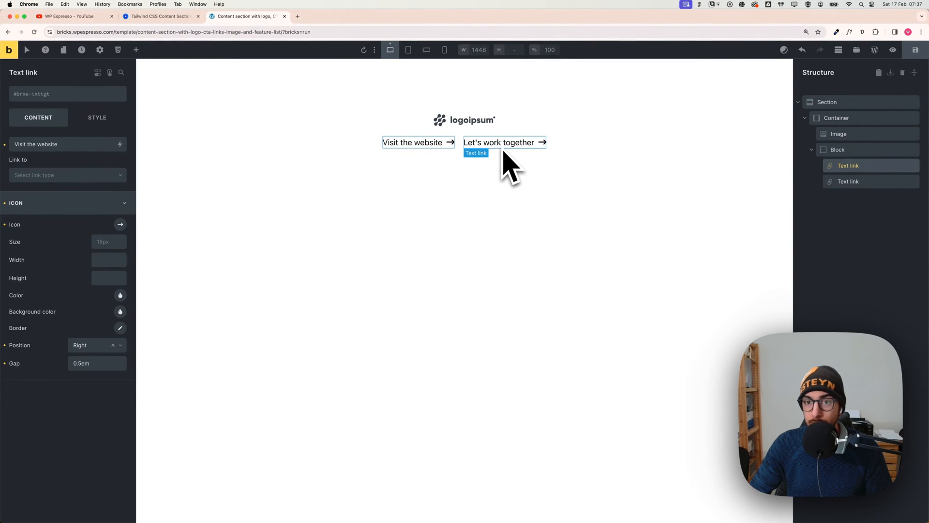
{"action": "left_click", "coordinate": [523, 212]}
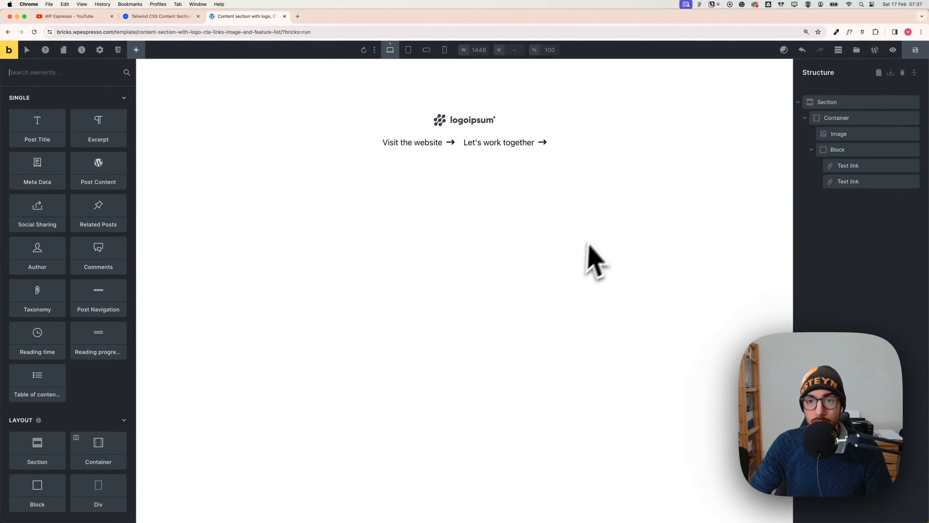
Save the large desk-monitor image from the Flowbite reference page as computer-dark in the Downloads folder.
{"action": "key", "text": "ctrl+shift+Tab"}
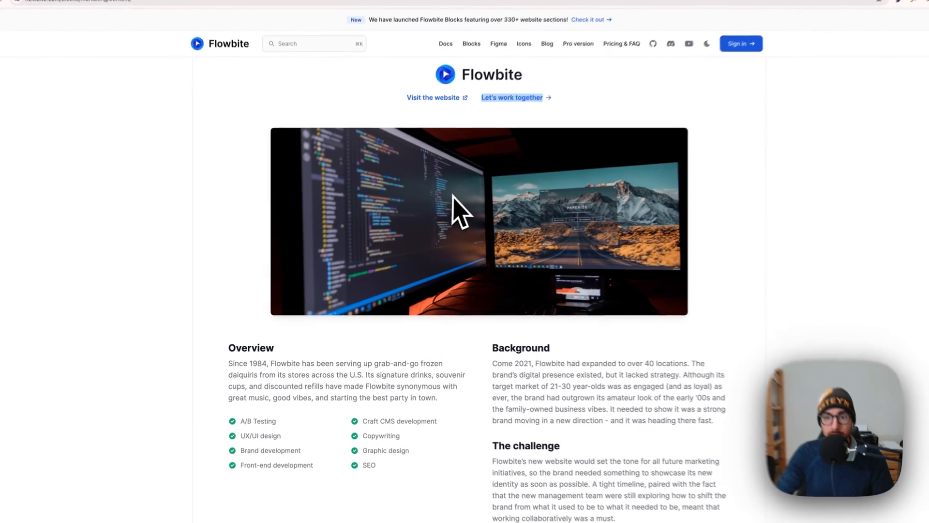
{"action": "left_click", "coordinate": [463, 152]}
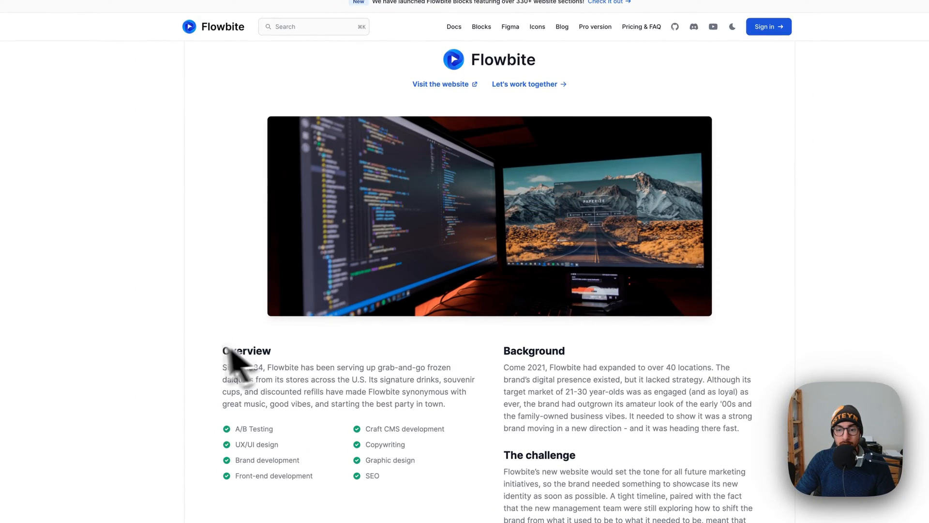
{"action": "right_click", "coordinate": [483, 158]}
{"action": "left_click", "coordinate": [509, 178]}
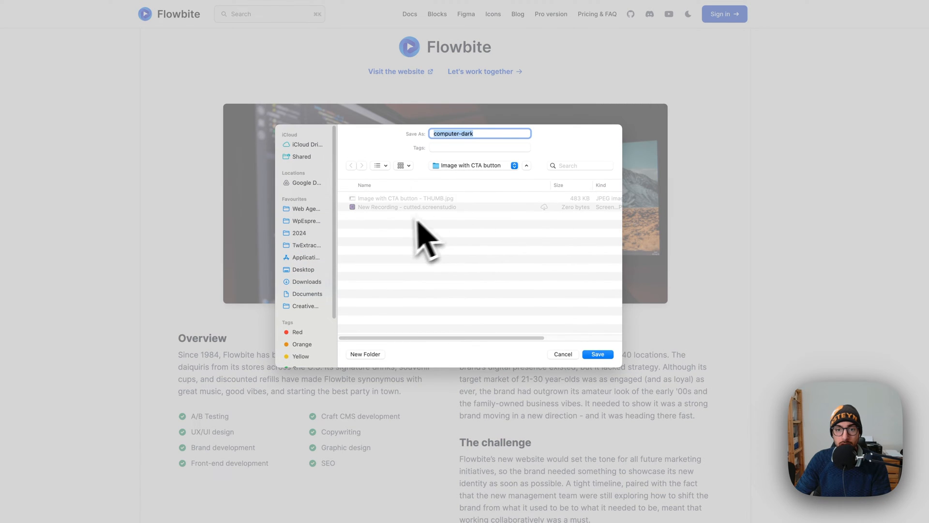
{"action": "left_click", "coordinate": [308, 282]}
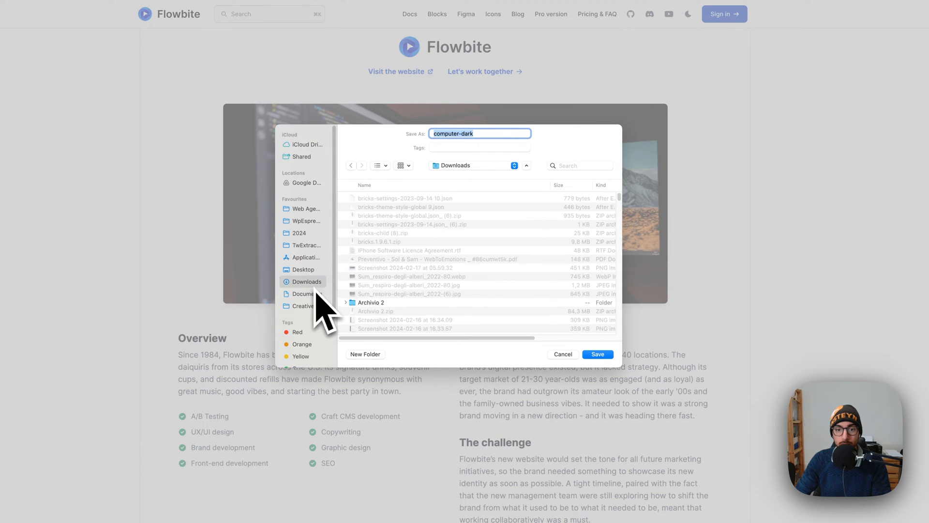
{"action": "key", "text": "Return"}
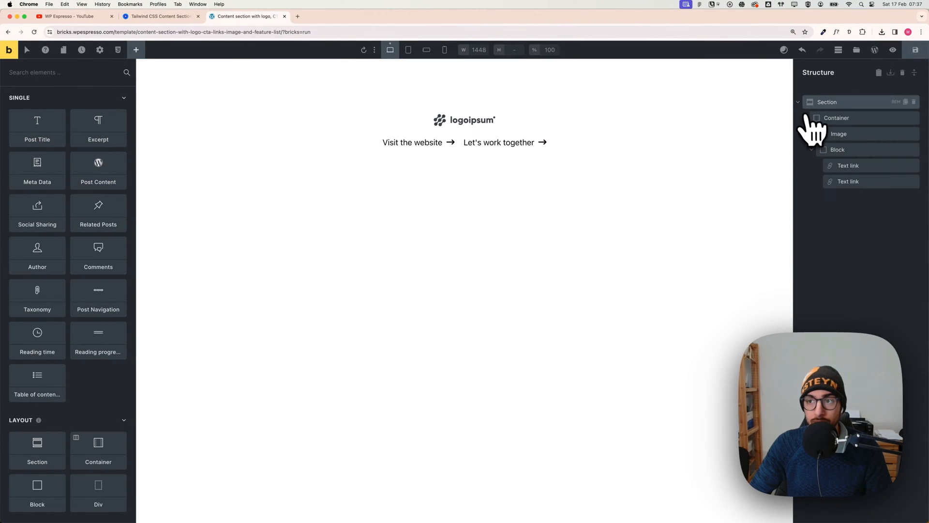
Collapse the existing container in the structure tree and add a new Container element below the section.
{"action": "left_click", "coordinate": [798, 103]}
{"action": "left_click", "coordinate": [798, 102]}
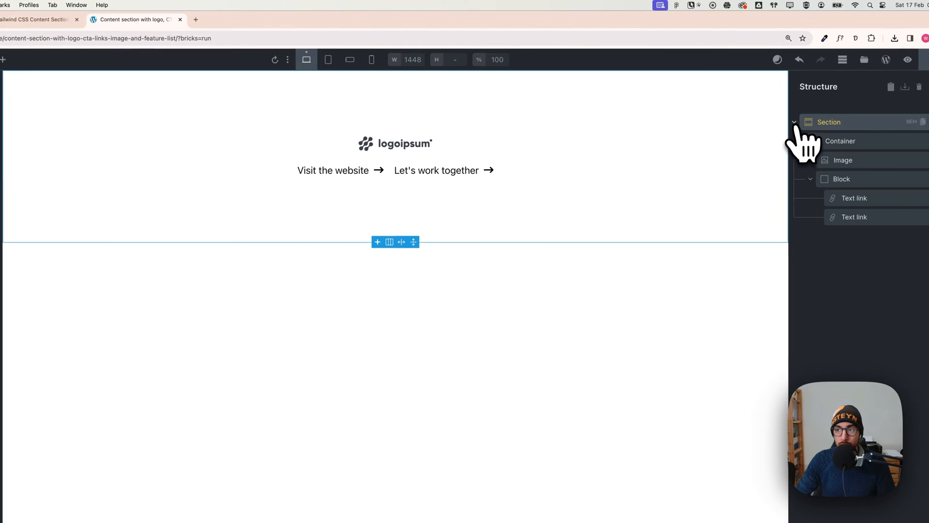
{"action": "left_click", "coordinate": [803, 141]}
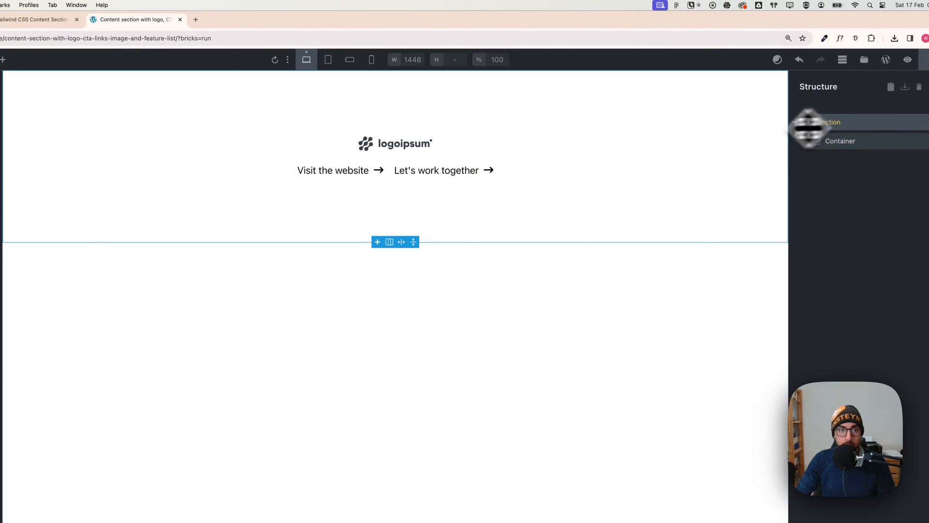
{"action": "left_click", "coordinate": [2, 59]}
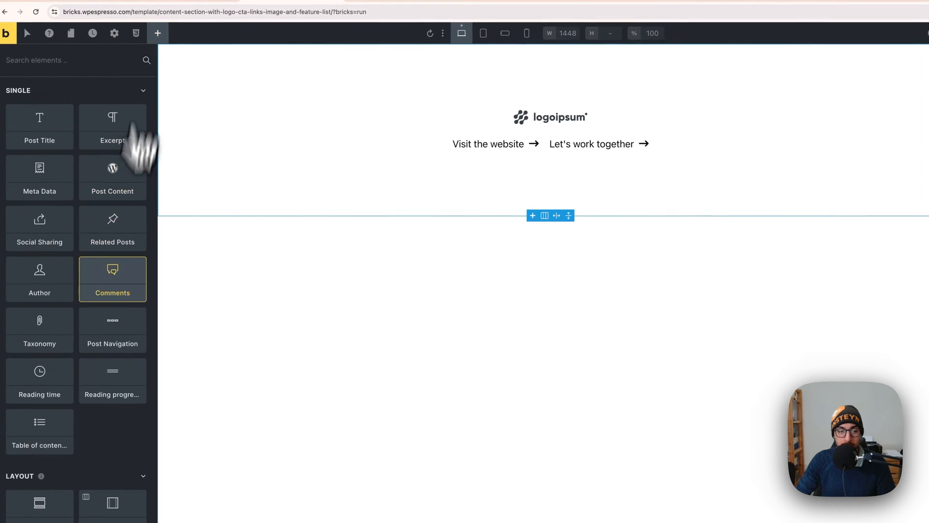
{"action": "scroll", "coordinate": [97, 291], "scroll_direction": "down", "scroll_amount": 3}
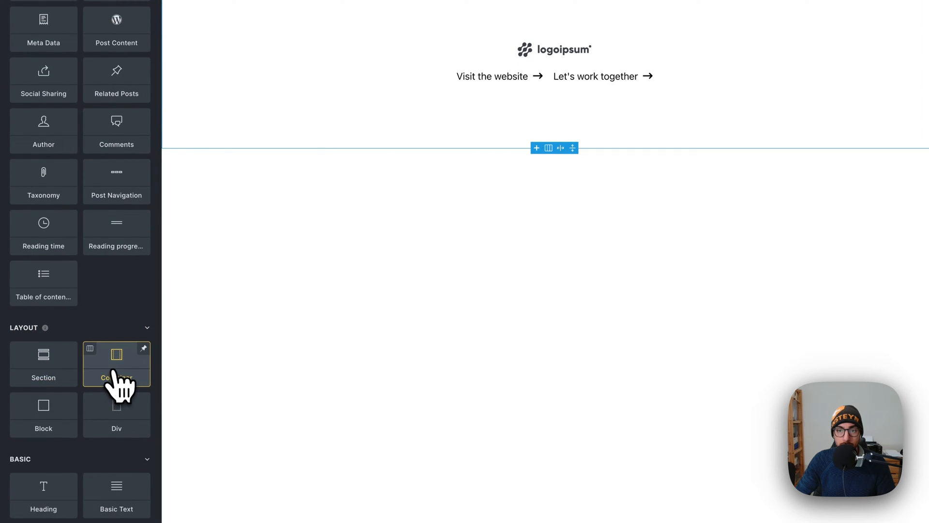
{"action": "left_click_drag", "start_coordinate": [114, 373], "coordinate": [310, 339]}
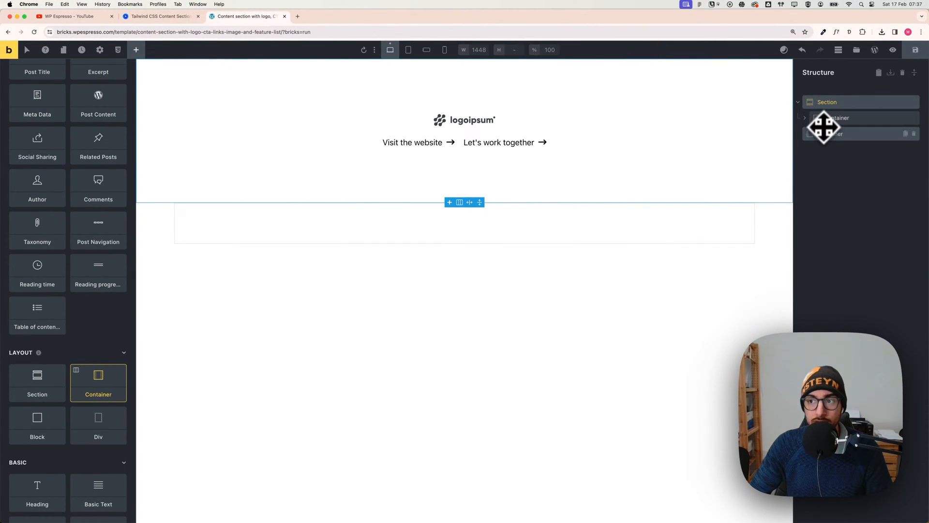
Move the new Container into the section, directly below the first container in the structure tree.
{"action": "left_click", "coordinate": [831, 133]}
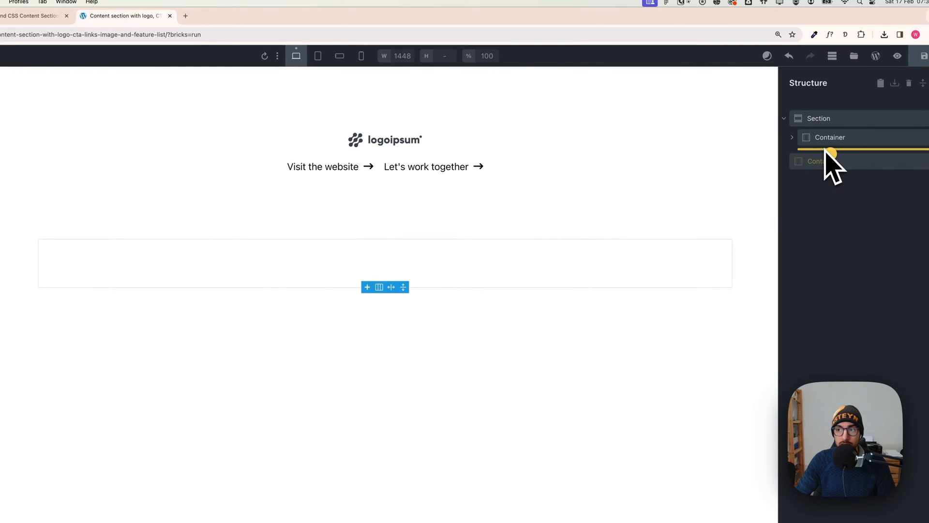
{"action": "left_click_drag", "start_coordinate": [826, 149], "coordinate": [827, 152]}
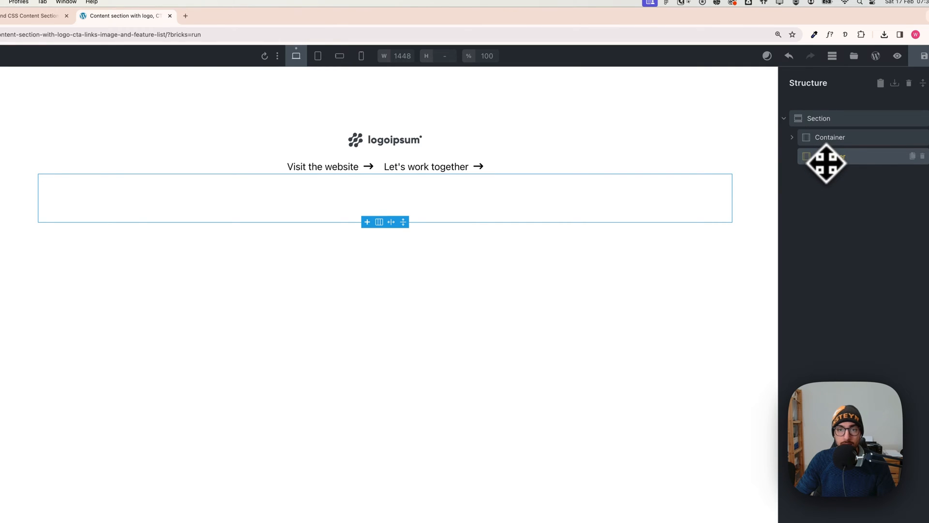
Add an Image element to the new container and open the media selection for it.
{"action": "left_click", "coordinate": [155, 42]}
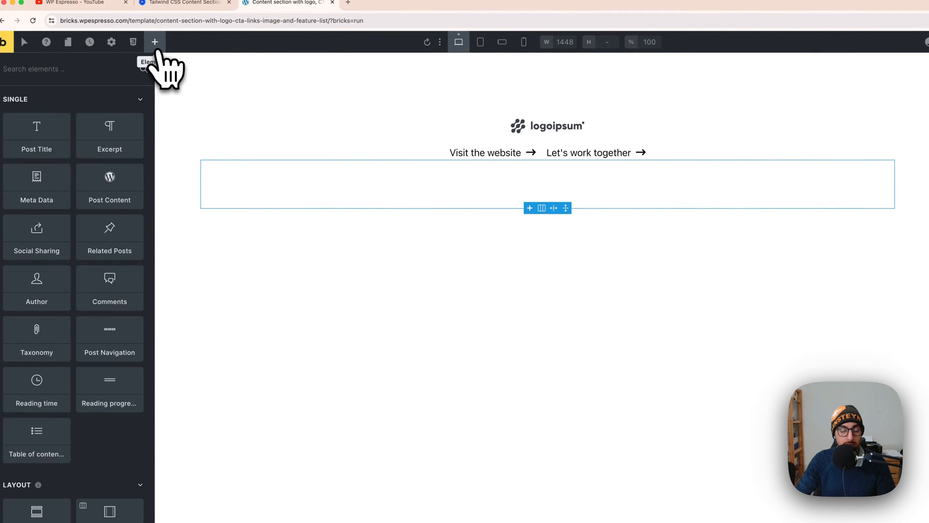
{"action": "scroll", "coordinate": [79, 353], "scroll_direction": "down", "scroll_amount": 5}
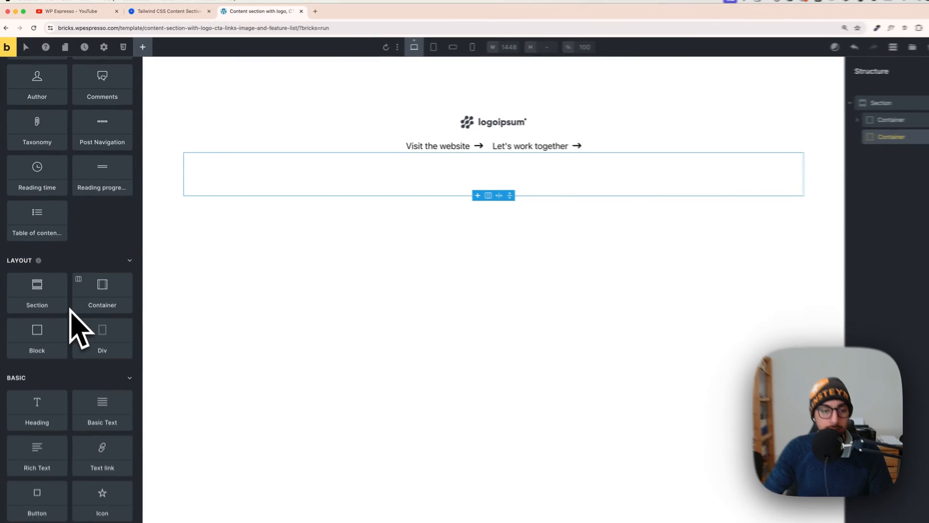
{"action": "scroll", "coordinate": [80, 327], "scroll_direction": "up", "scroll_amount": 5}
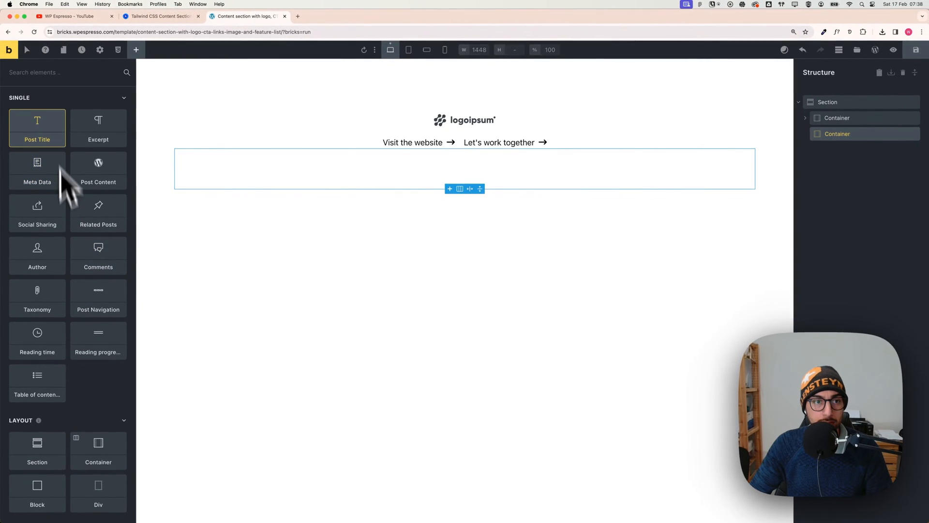
{"action": "type", "text": "image"}
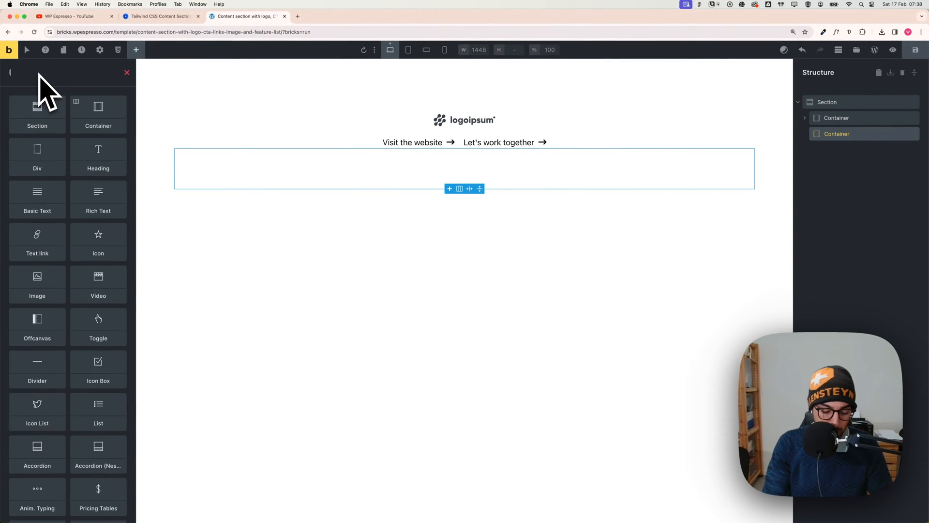
{"action": "left_click", "coordinate": [41, 129]}
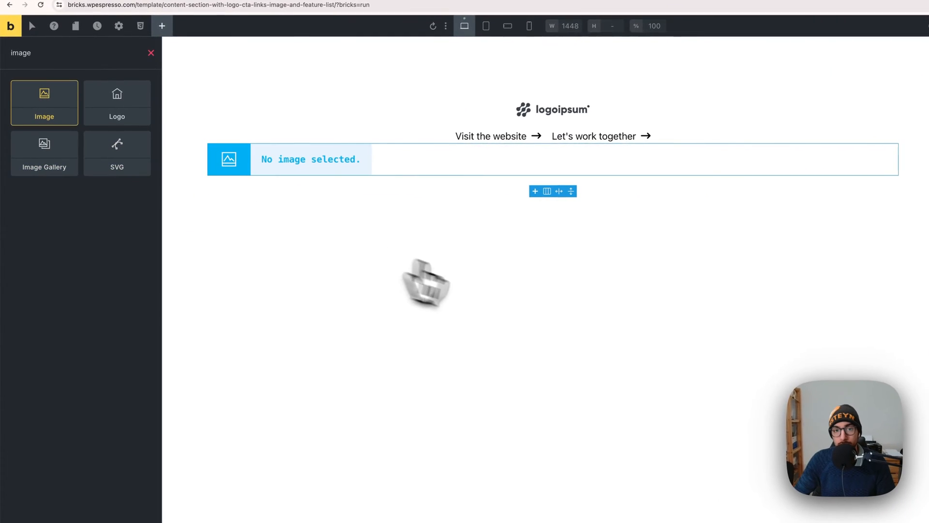
{"action": "left_click", "coordinate": [123, 154]}
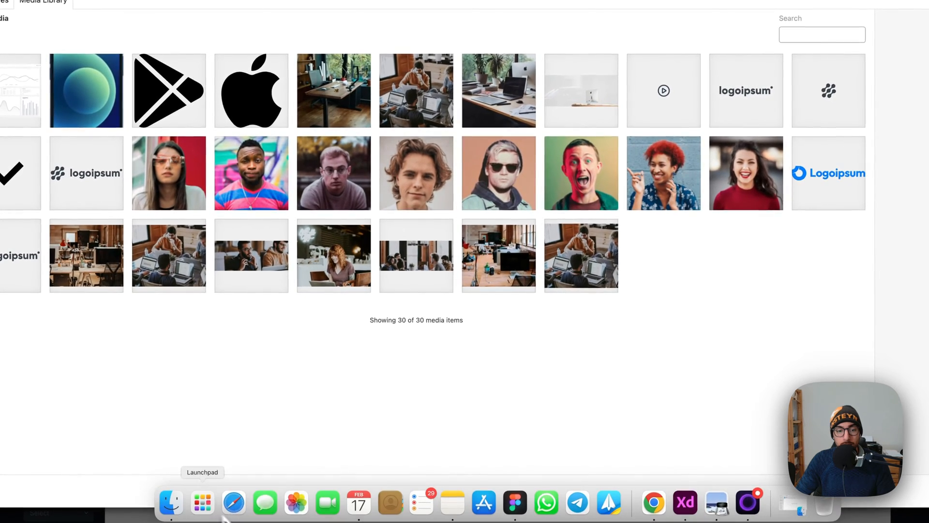
{"action": "left_click", "coordinate": [177, 510]}
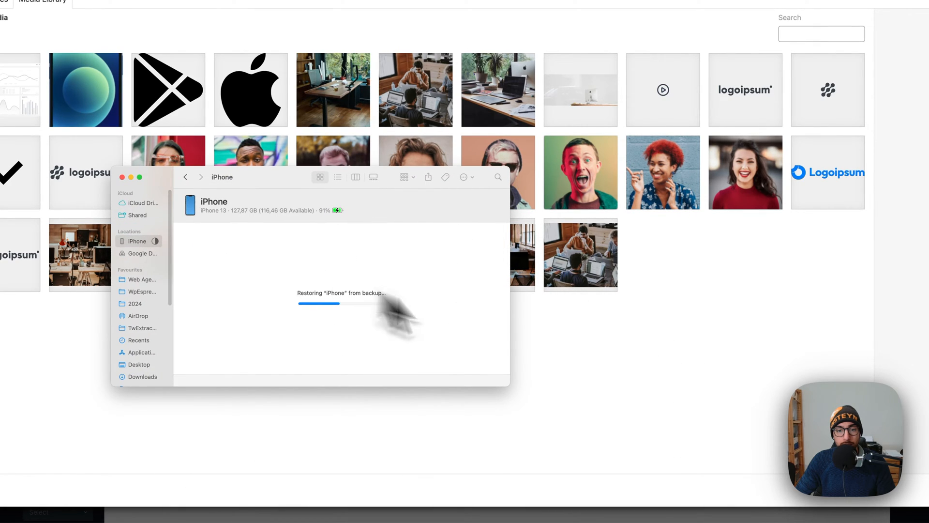
{"action": "left_click", "coordinate": [624, 369]}
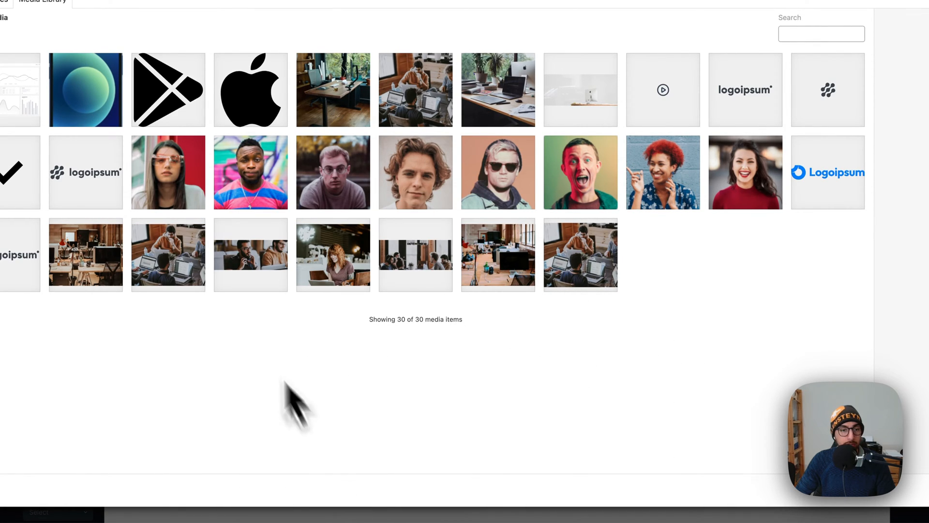
{"action": "mouse_move", "coordinate": [243, 520]}
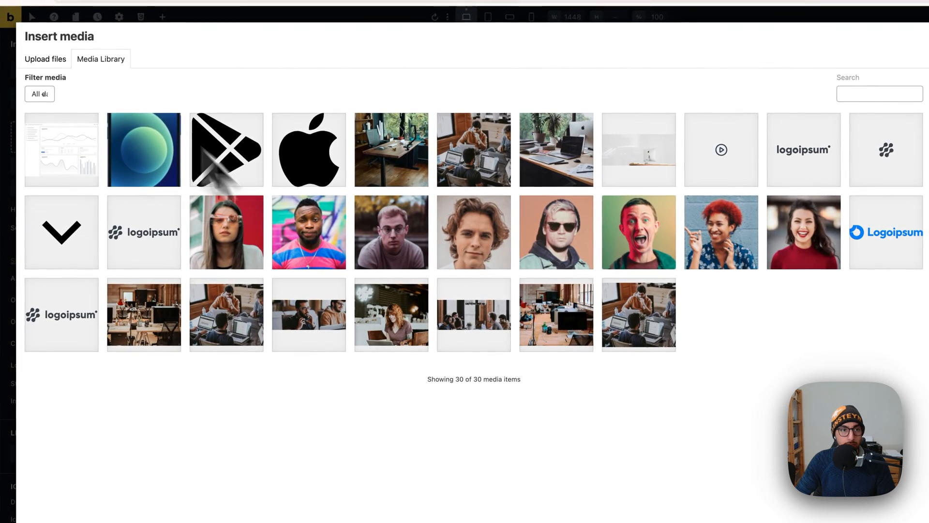
Upload computer-dark.png from Downloads into the Image element and center it along its container's cross axis.
{"action": "left_click", "coordinate": [41, 58]}
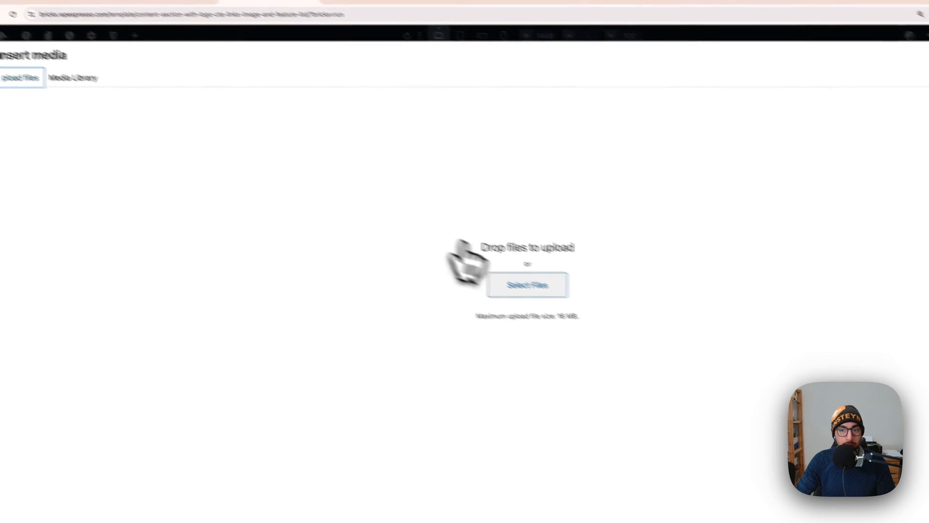
{"action": "left_click", "coordinate": [555, 287]}
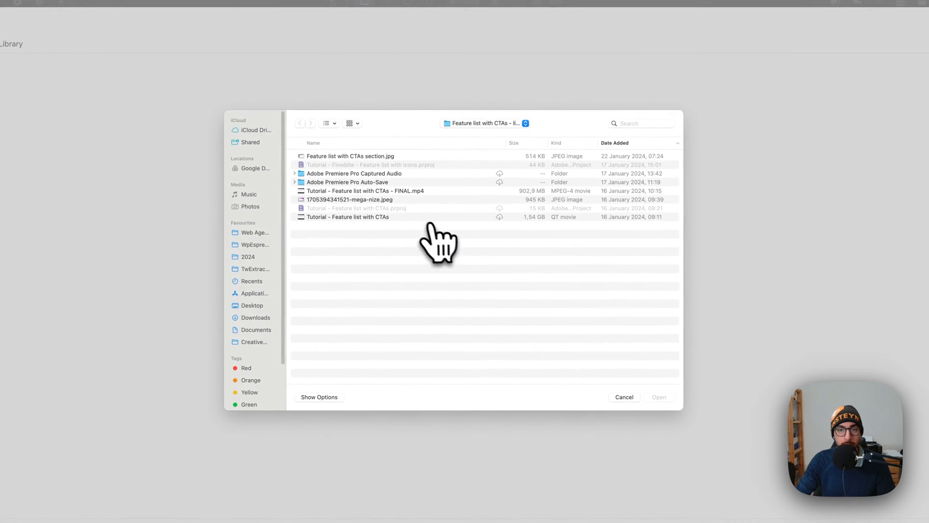
{"action": "left_click", "coordinate": [257, 319]}
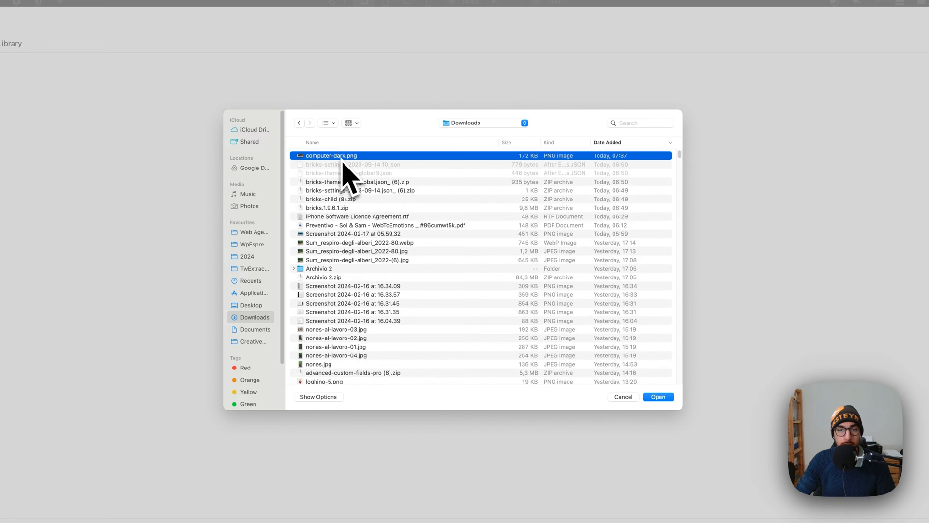
{"action": "double_click", "coordinate": [343, 156]}
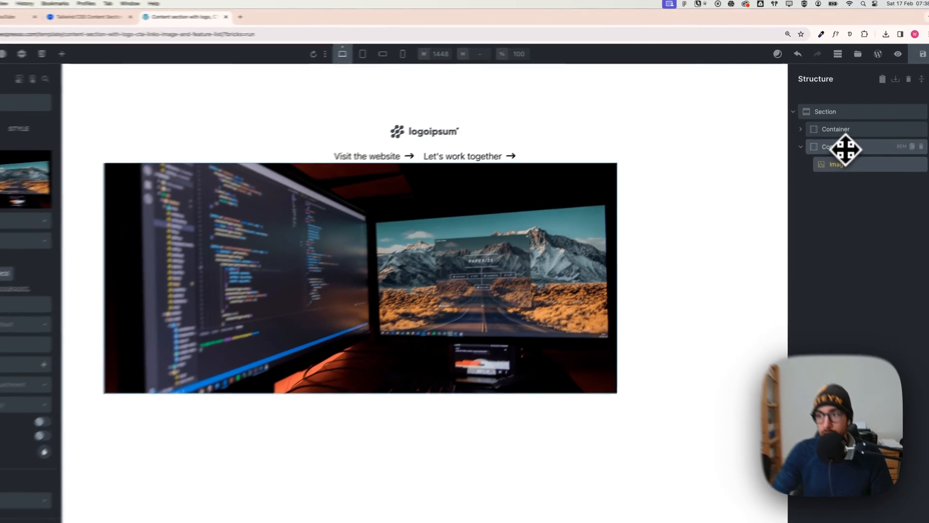
{"action": "left_click", "coordinate": [846, 136]}
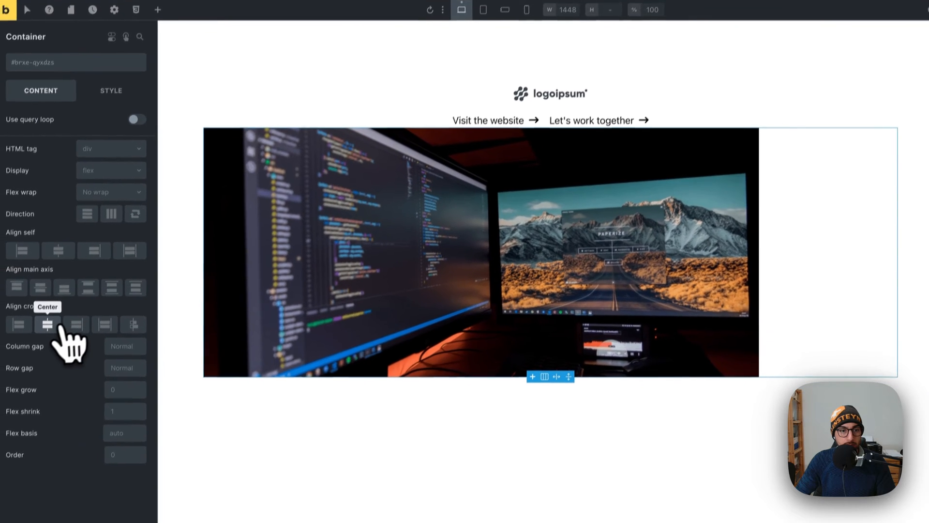
{"action": "left_click", "coordinate": [52, 304]}
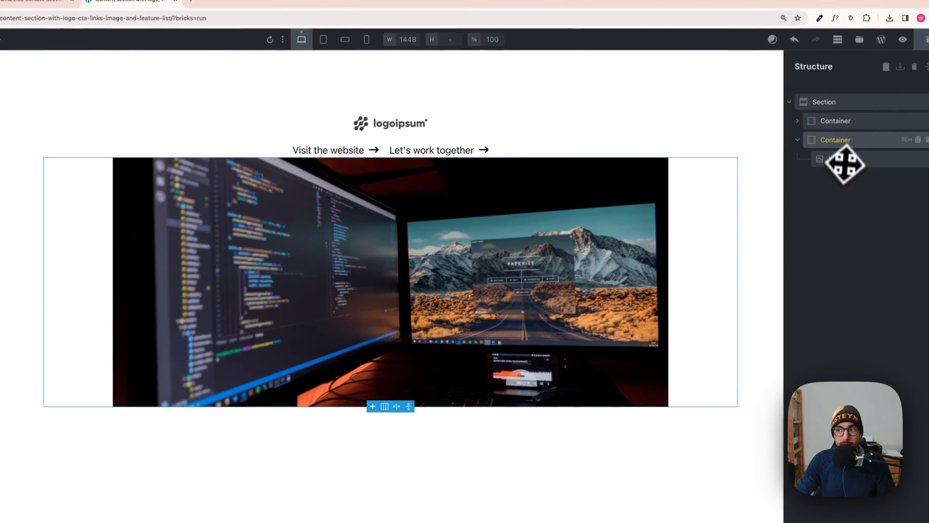
Give the image a border radius of var(--radius-m) on all four corners.
{"action": "left_click", "coordinate": [845, 165]}
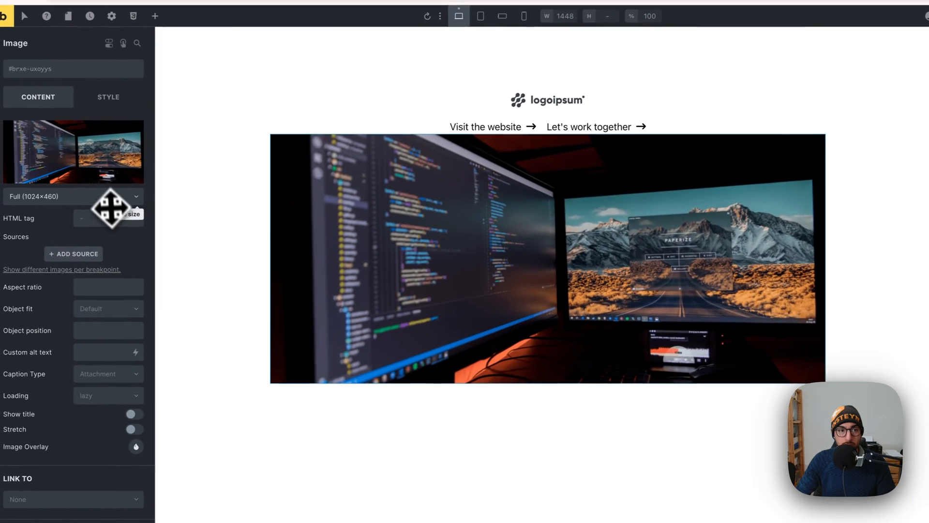
{"action": "left_click", "coordinate": [109, 97]}
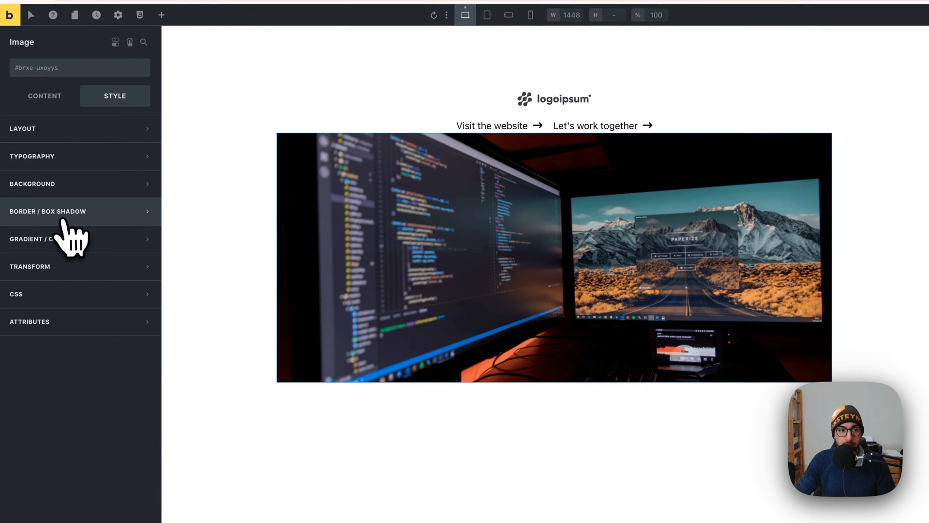
{"action": "left_click", "coordinate": [143, 237]}
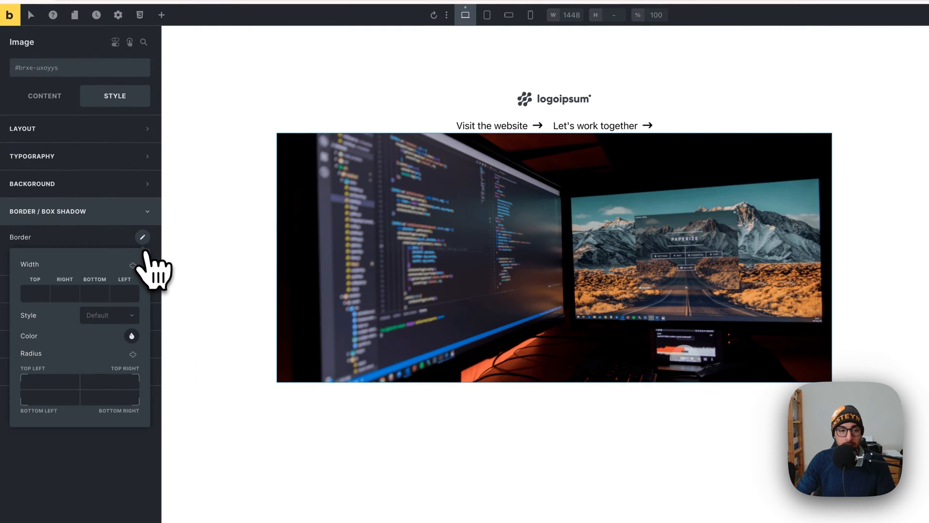
{"action": "right_click", "coordinate": [62, 384]}
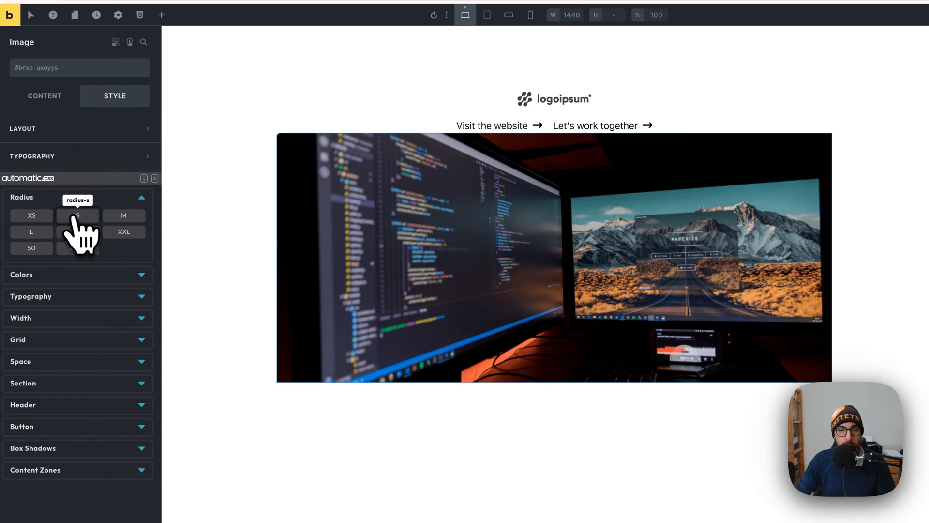
{"action": "left_click", "coordinate": [120, 217]}
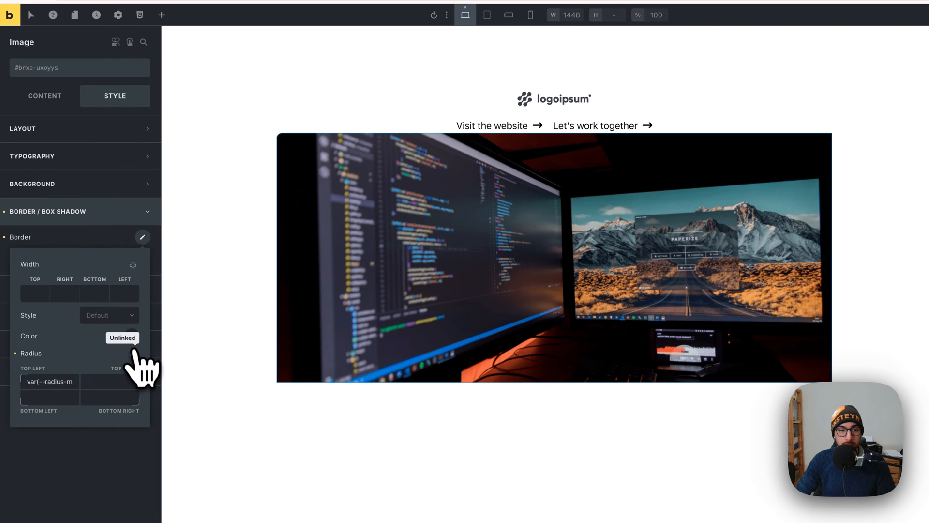
{"action": "left_click", "coordinate": [134, 355]}
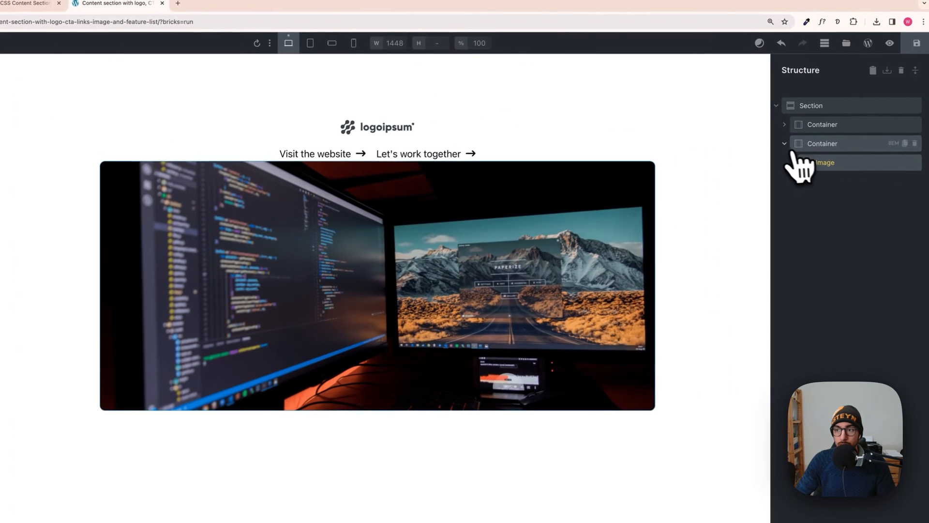
Check the Flowbite reference below the image and add a third Container to the section, beneath the image container.
{"action": "left_click", "coordinate": [819, 135]}
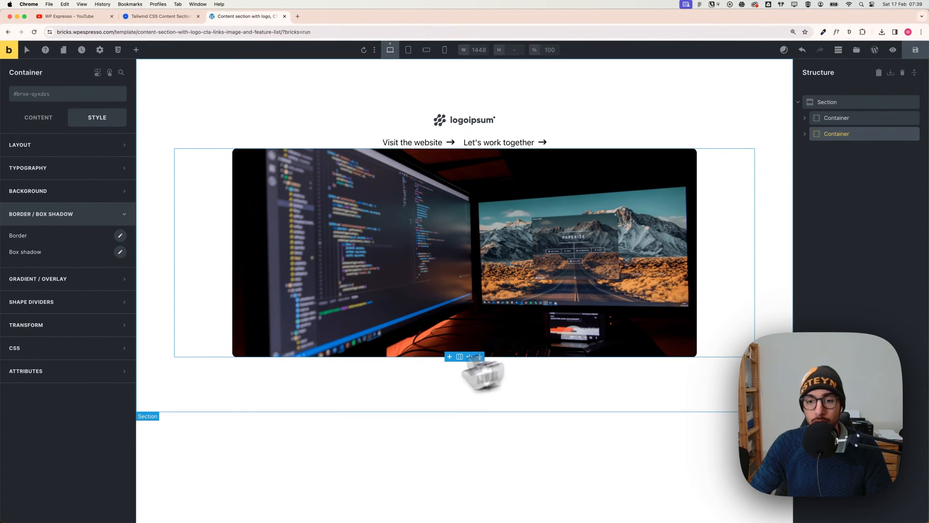
{"action": "left_click", "coordinate": [164, 16]}
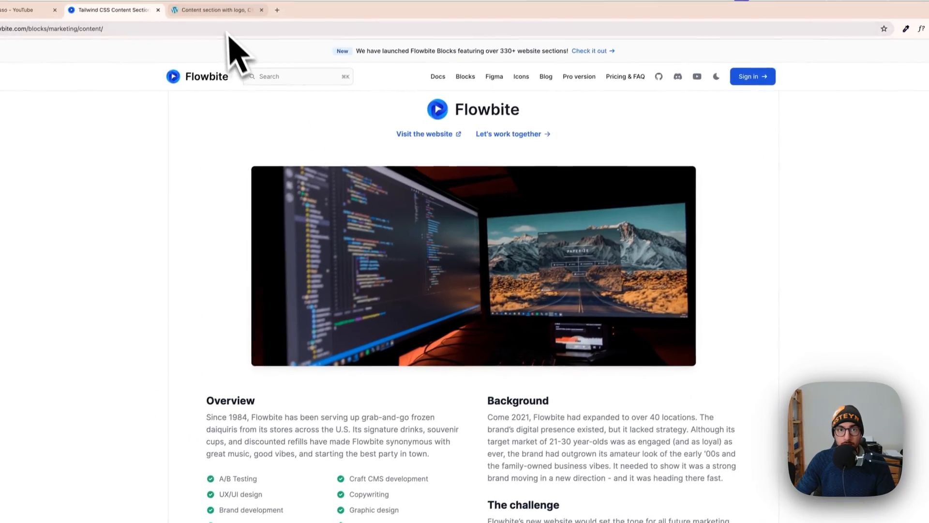
{"action": "left_click", "coordinate": [220, 17]}
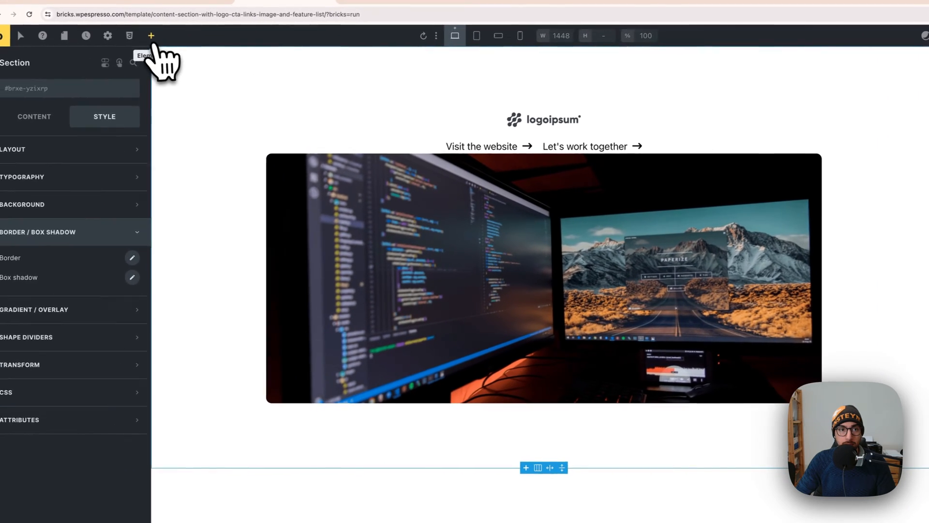
{"action": "left_click", "coordinate": [151, 37]}
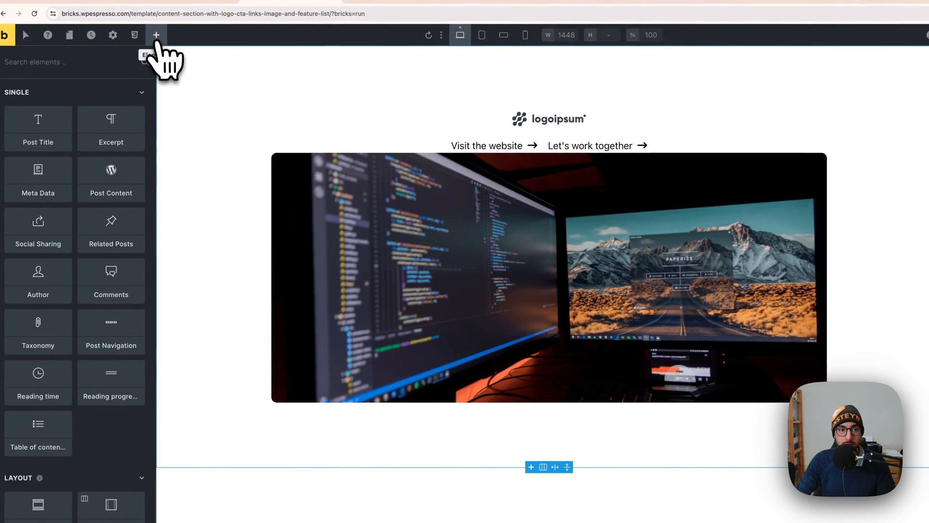
{"action": "scroll", "coordinate": [72, 358], "scroll_direction": "down", "scroll_amount": 2}
{"action": "scroll", "coordinate": [82, 382], "scroll_direction": "down", "scroll_amount": 2}
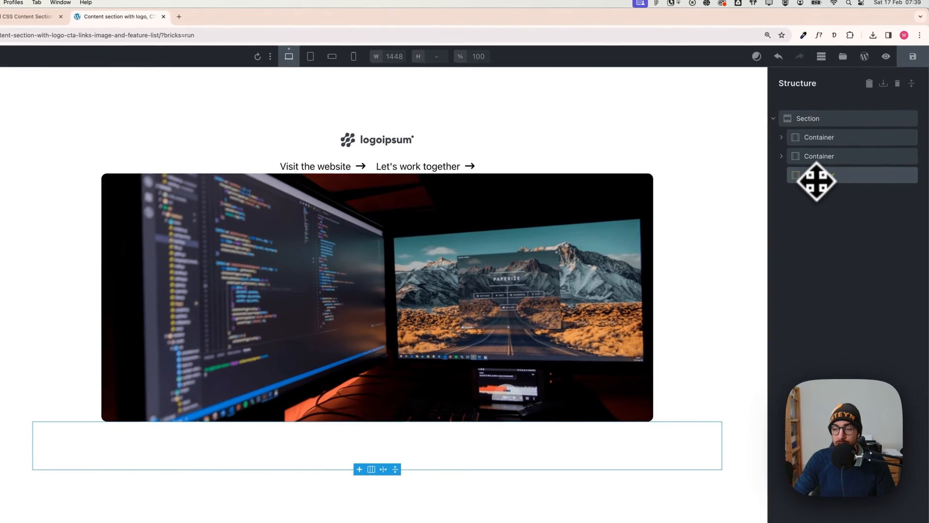
Set the third container's display to grid with template columns of var(--grid-2).
{"action": "left_click", "coordinate": [851, 151]}
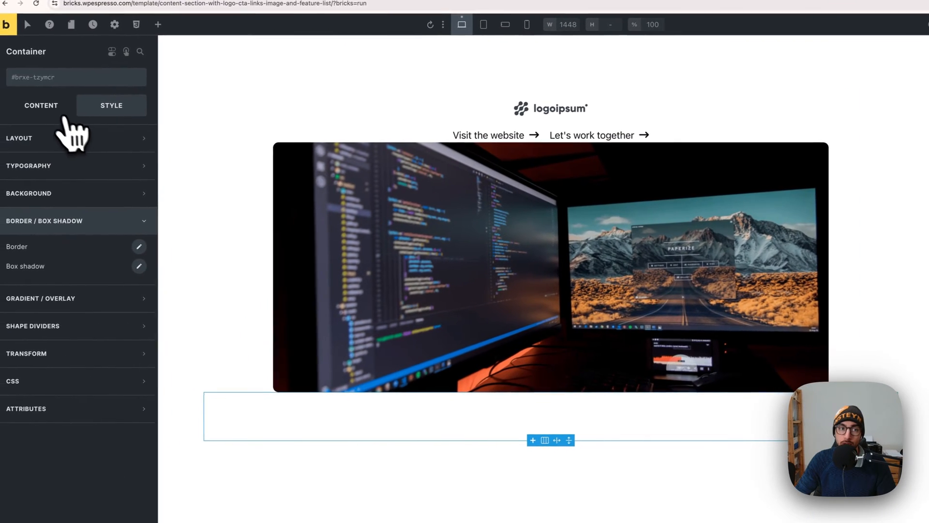
{"action": "left_click", "coordinate": [62, 113]}
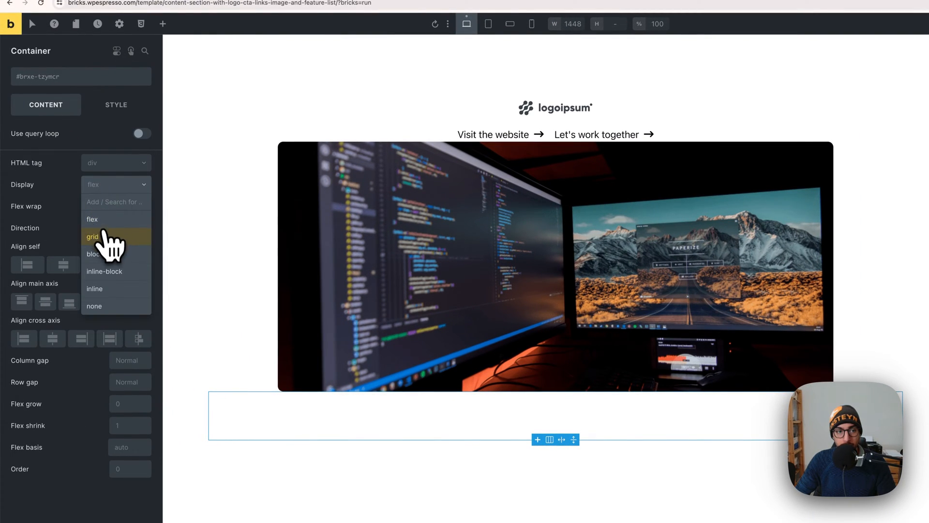
{"action": "left_click", "coordinate": [93, 237]}
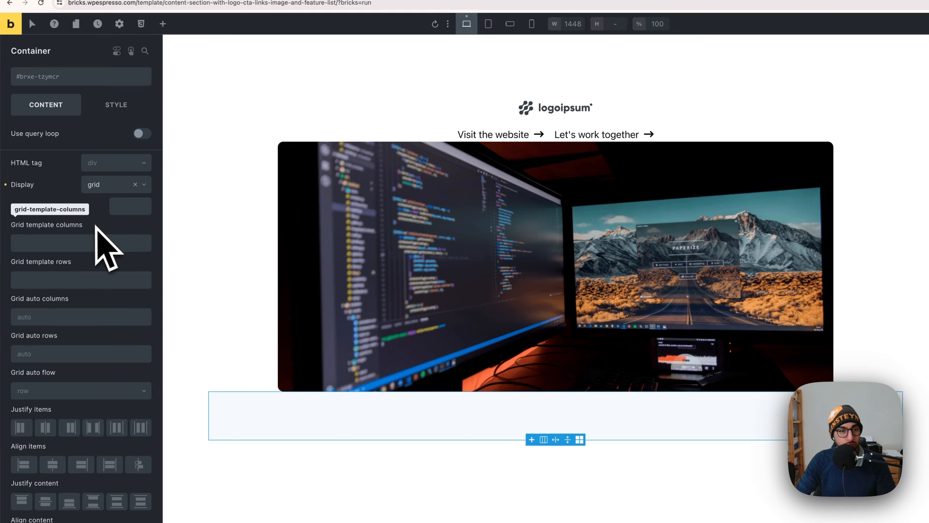
{"action": "right_click", "coordinate": [84, 242]}
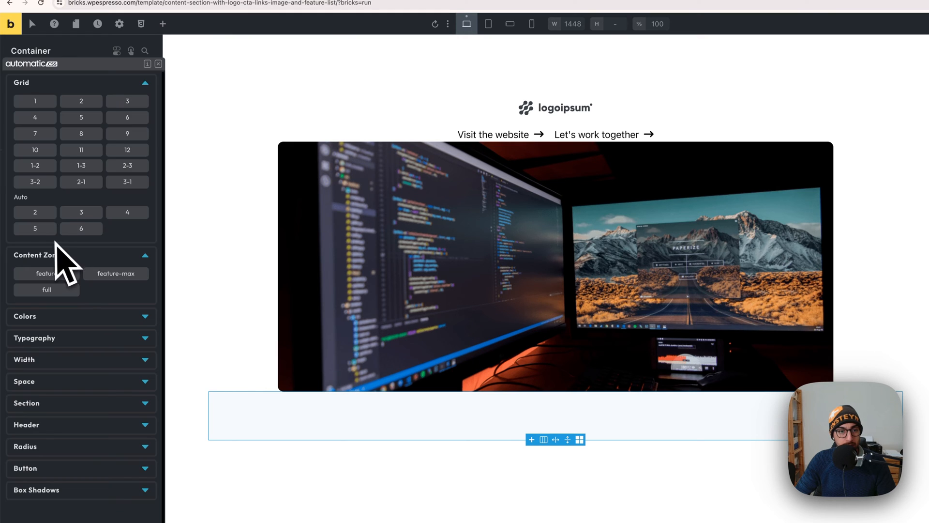
{"action": "left_click", "coordinate": [81, 104]}
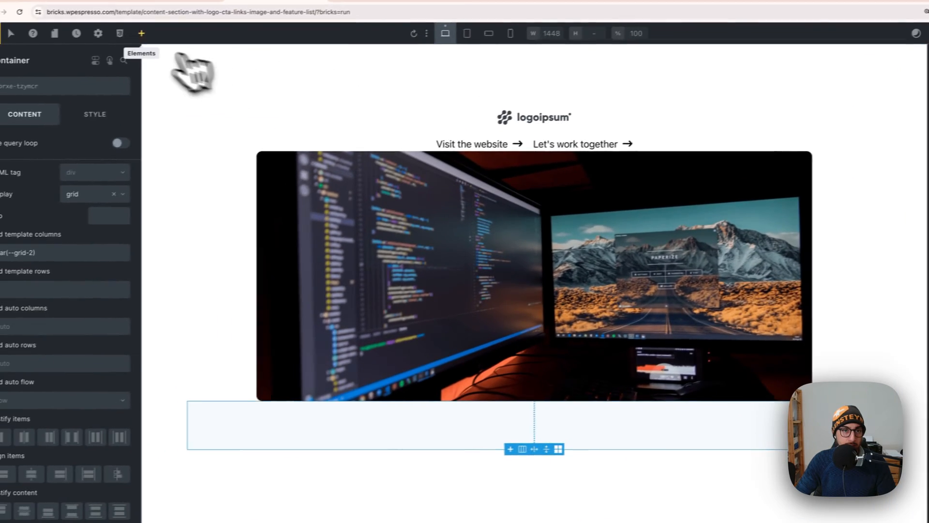
Add a Block inside the third container's grid and select it for editing.
{"action": "left_click", "coordinate": [157, 32]}
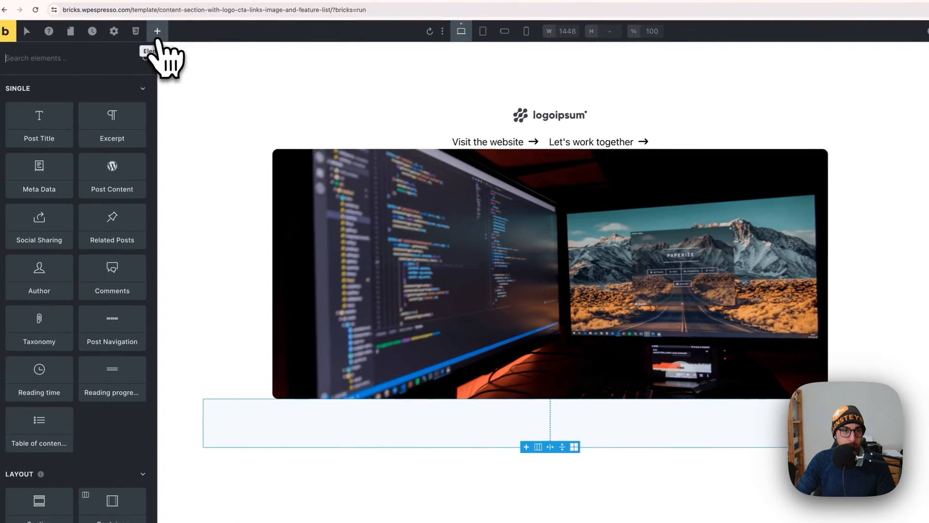
{"action": "scroll", "coordinate": [66, 398], "scroll_direction": "down", "scroll_amount": 3}
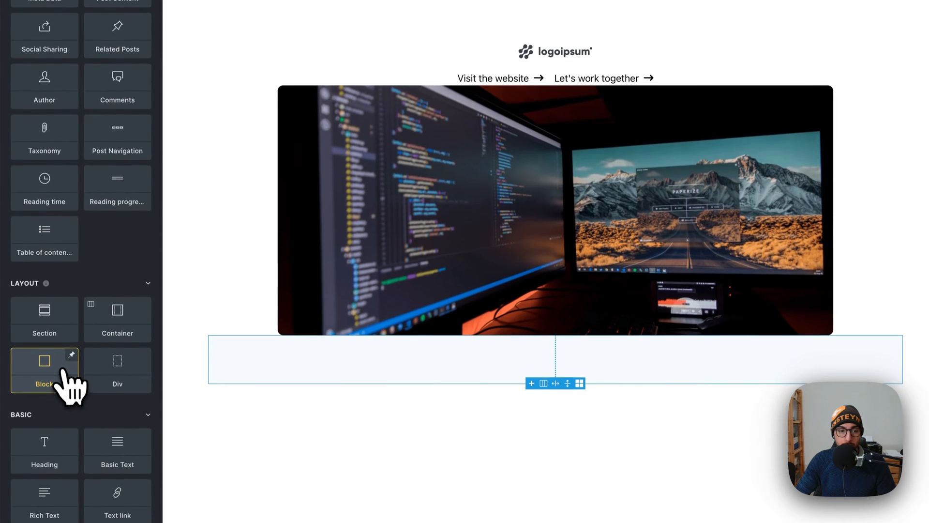
{"action": "left_click", "coordinate": [63, 372]}
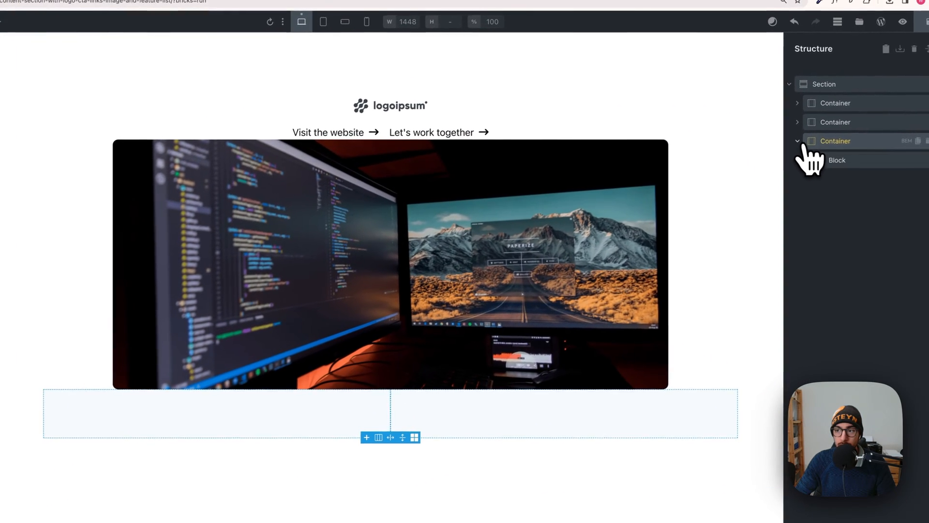
{"action": "left_click", "coordinate": [842, 162]}
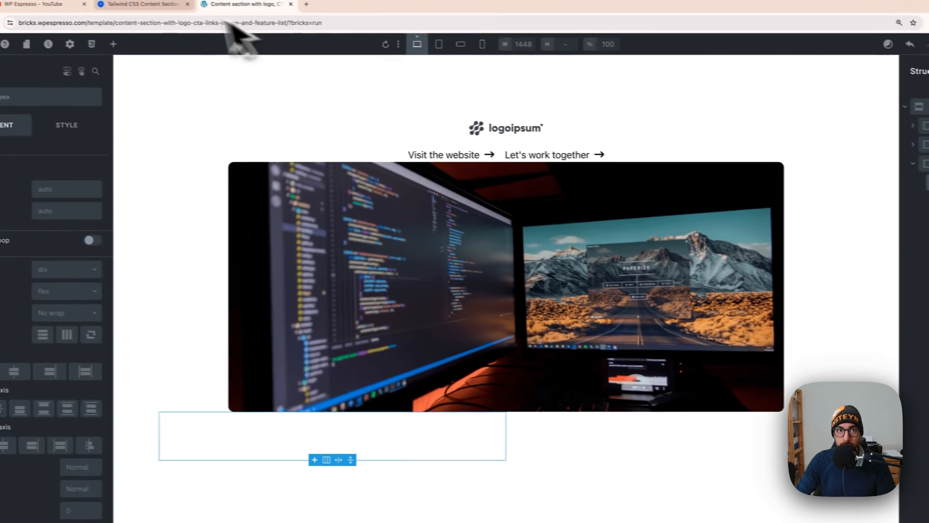
Check the Overview column in the Flowbite reference and add a Heading and a Rich Text element inside the new block.
{"action": "left_click", "coordinate": [172, 6]}
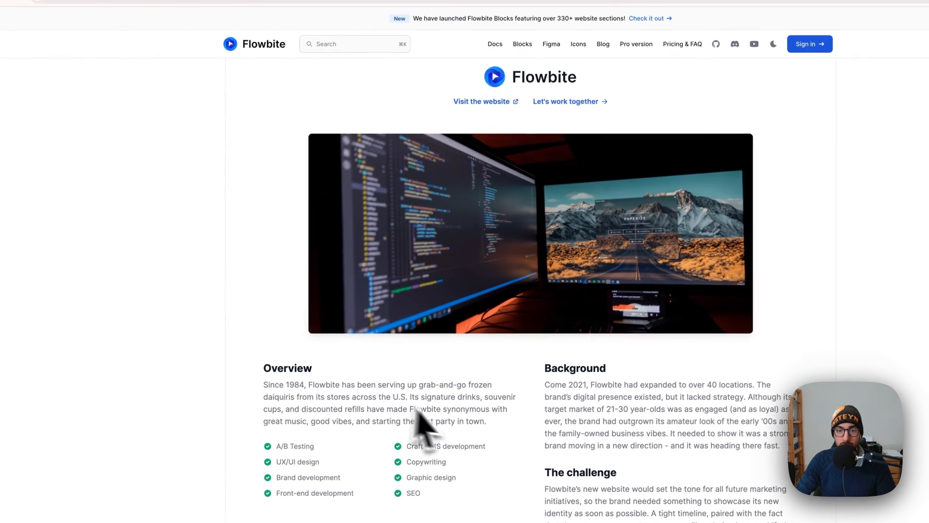
{"action": "left_click_drag", "start_coordinate": [483, 447], "coordinate": [441, 434]}
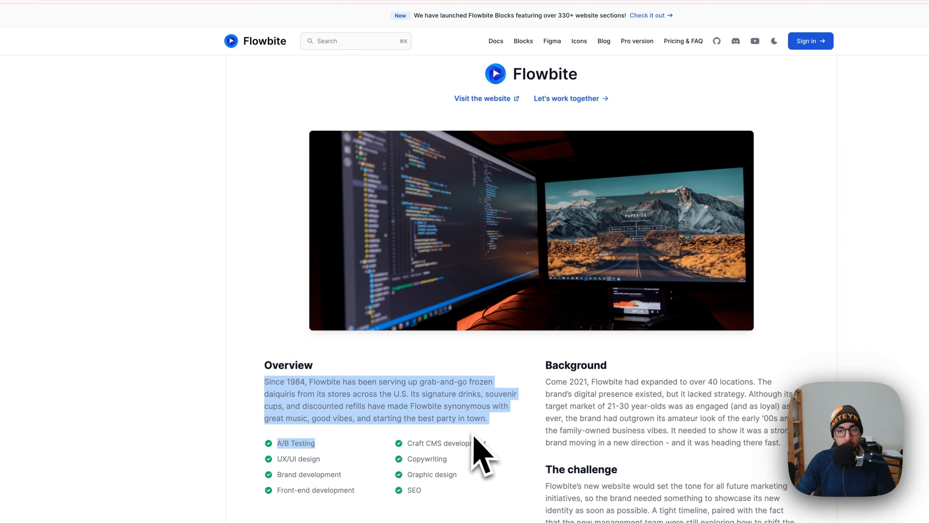
{"action": "left_click", "coordinate": [474, 436]}
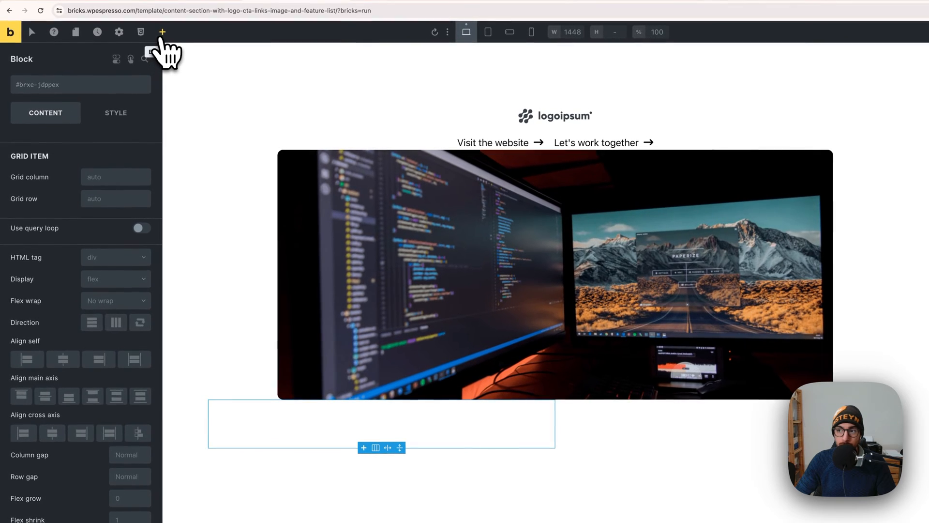
{"action": "left_click", "coordinate": [142, 16]}
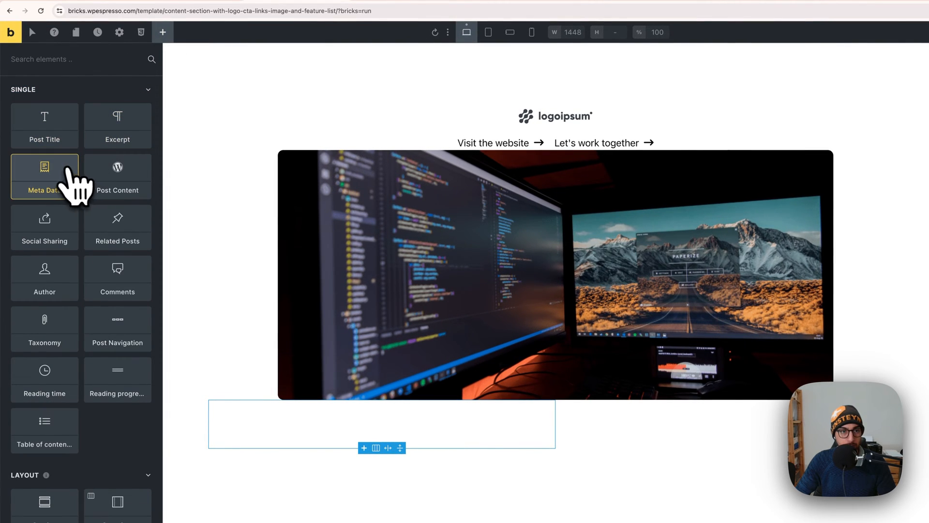
{"action": "scroll", "coordinate": [58, 291], "scroll_direction": "down", "scroll_amount": 5}
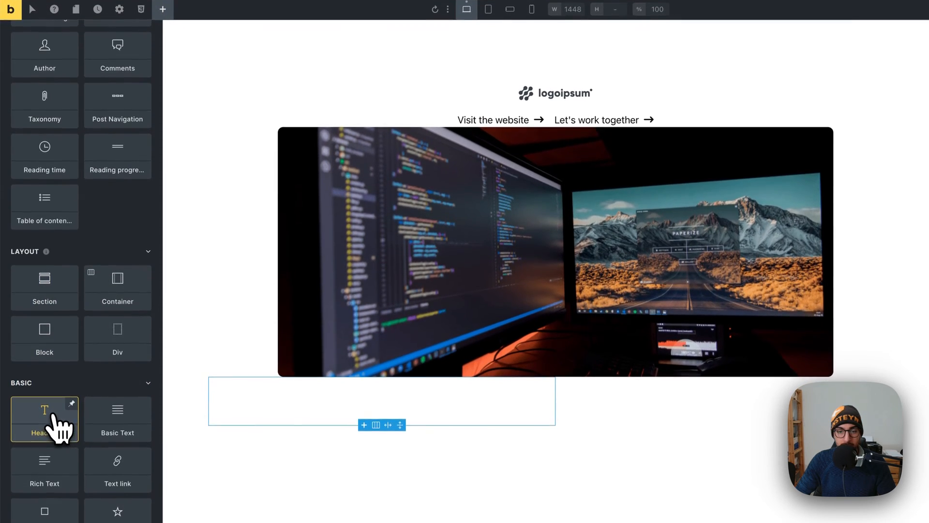
{"action": "left_click", "coordinate": [57, 425]}
{"action": "scroll", "coordinate": [62, 409], "scroll_direction": "down", "scroll_amount": 3}
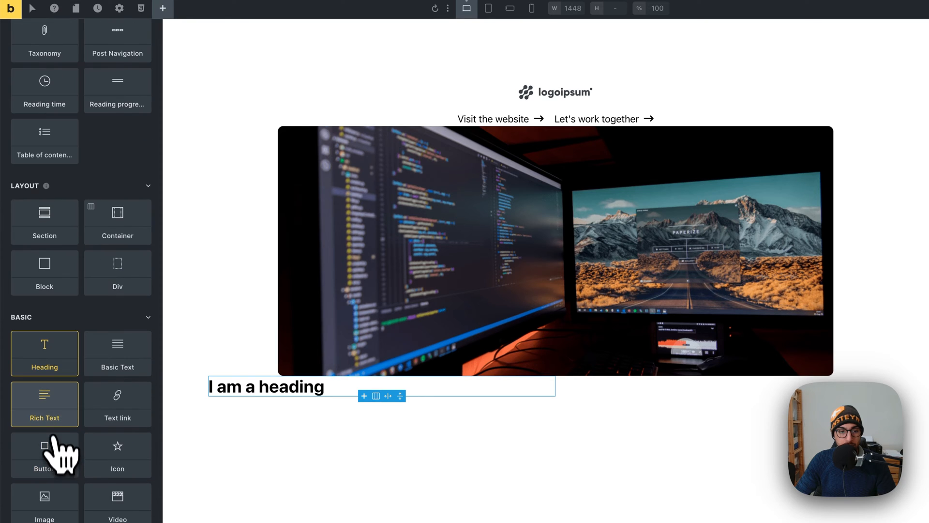
{"action": "left_click", "coordinate": [54, 416]}
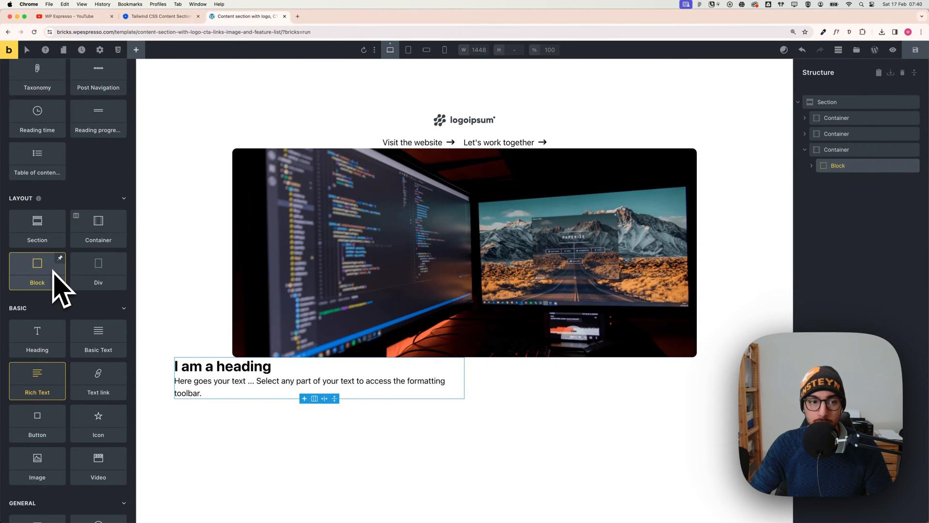
Add a Div beneath the rich text and set its display to grid with template columns of var(--grid-2).
{"action": "left_click", "coordinate": [97, 271]}
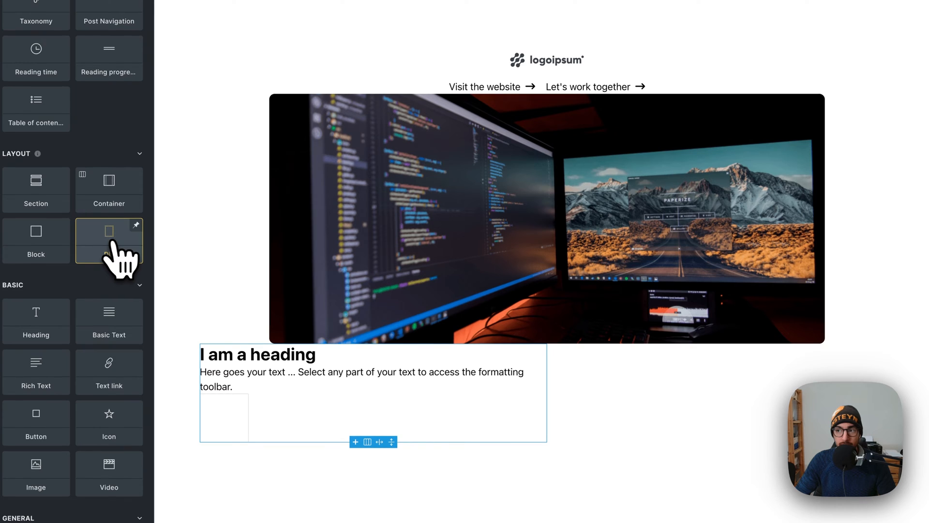
{"action": "left_click", "coordinate": [228, 412]}
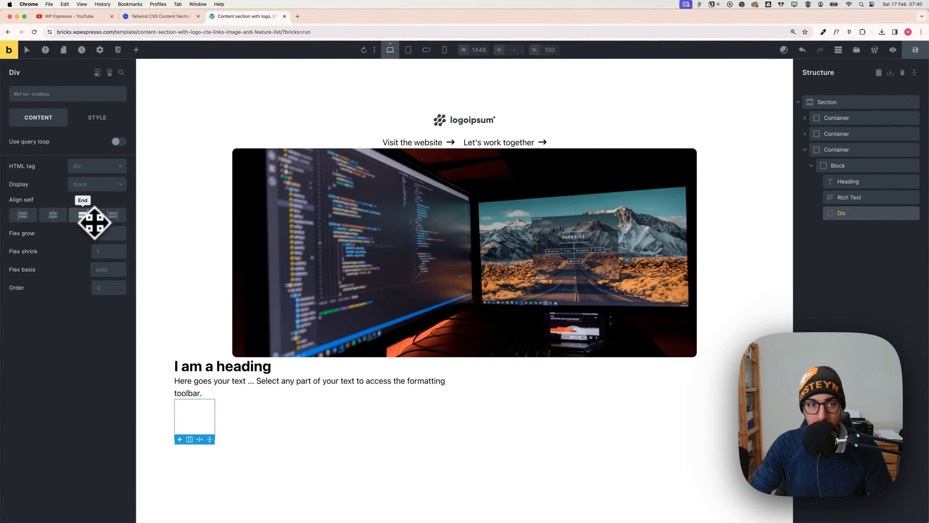
{"action": "left_click", "coordinate": [94, 185]}
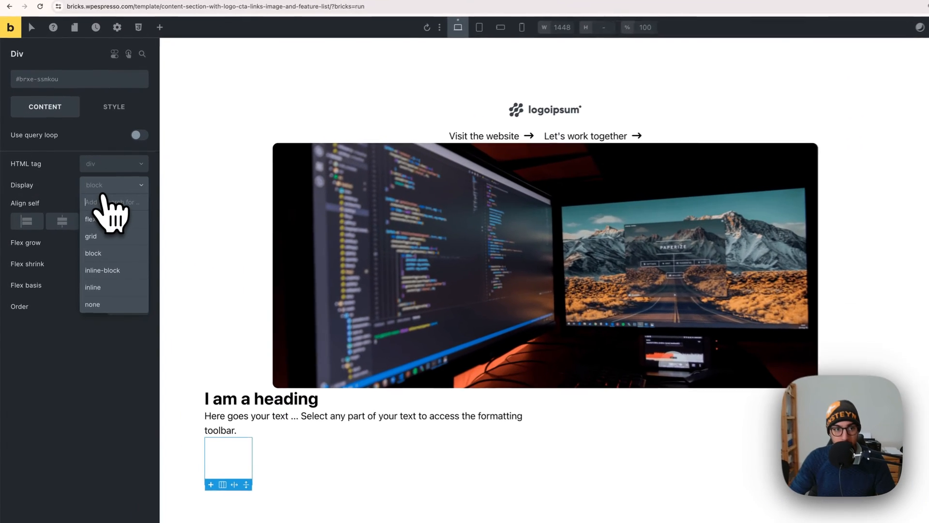
{"action": "left_click", "coordinate": [106, 237]}
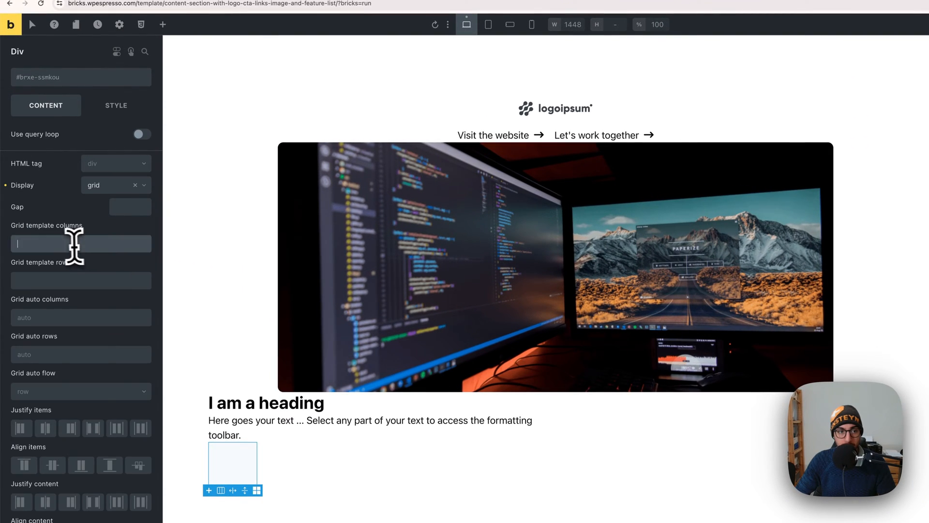
{"action": "right_click", "coordinate": [73, 244]}
{"action": "left_click", "coordinate": [89, 103]}
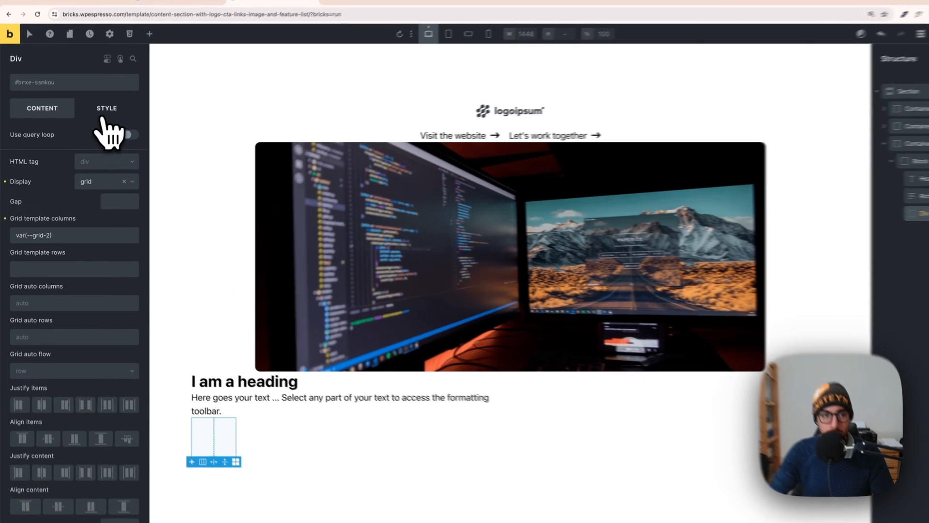
Set the grid div's width to 100%.
{"action": "left_click", "coordinate": [97, 117]}
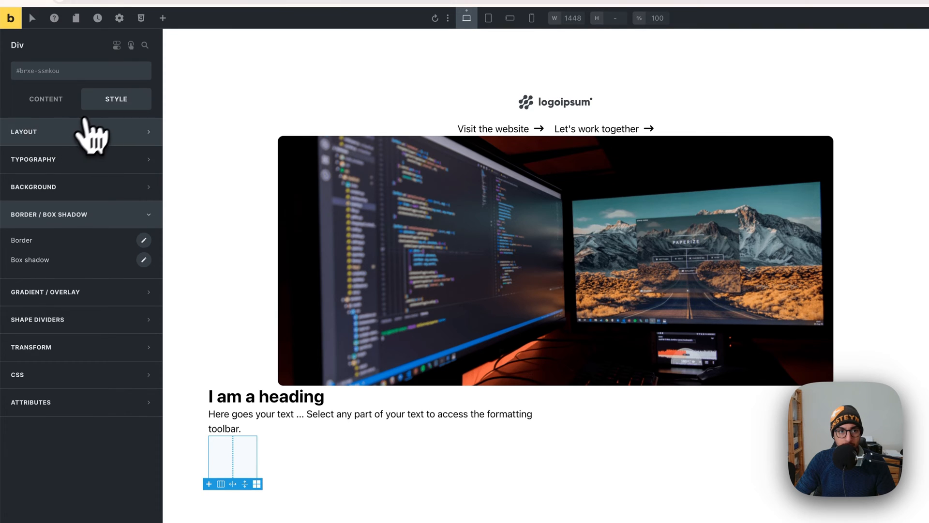
{"action": "left_click", "coordinate": [72, 131]}
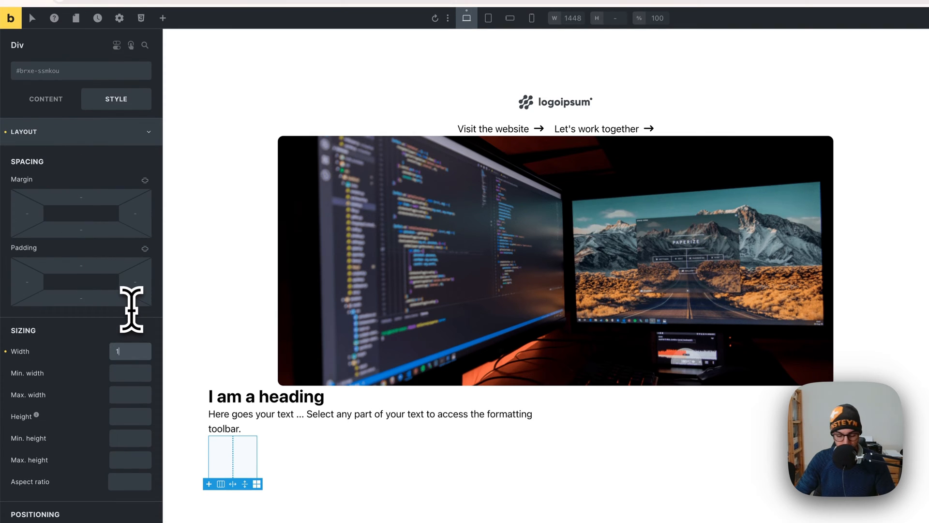
{"action": "type", "text": "100%"}
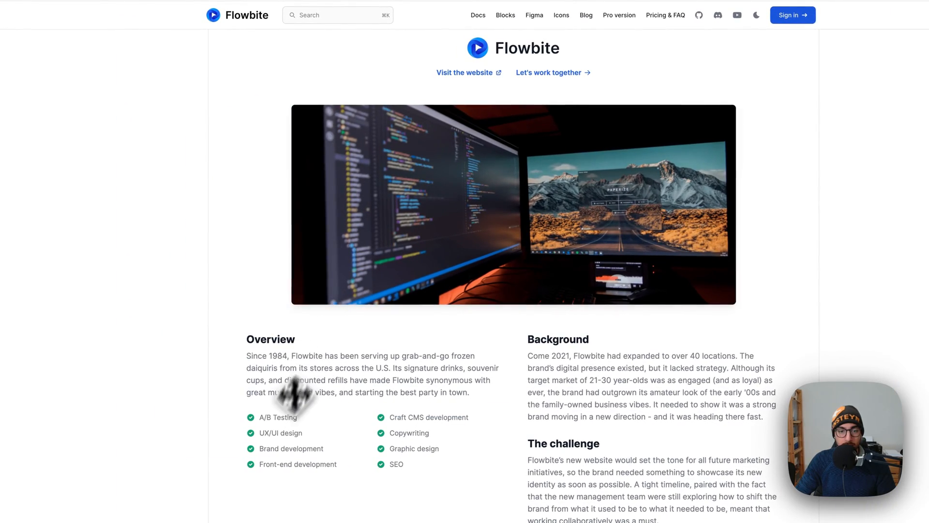
Check the feature list in the Flowbite reference and add a List element inside the grid div.
{"action": "triple_click", "coordinate": [268, 417]}
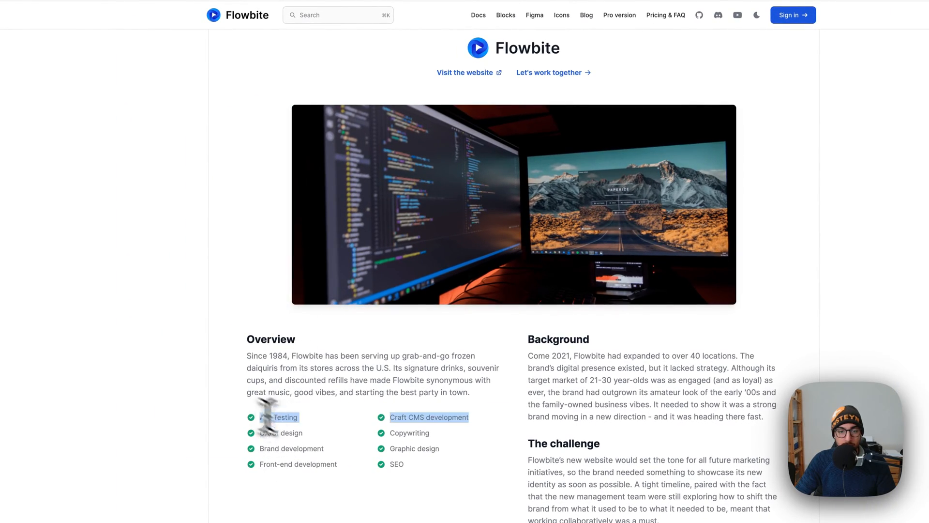
{"action": "left_click_drag", "start_coordinate": [268, 417], "coordinate": [357, 488]}
{"action": "left_click", "coordinate": [357, 490]}
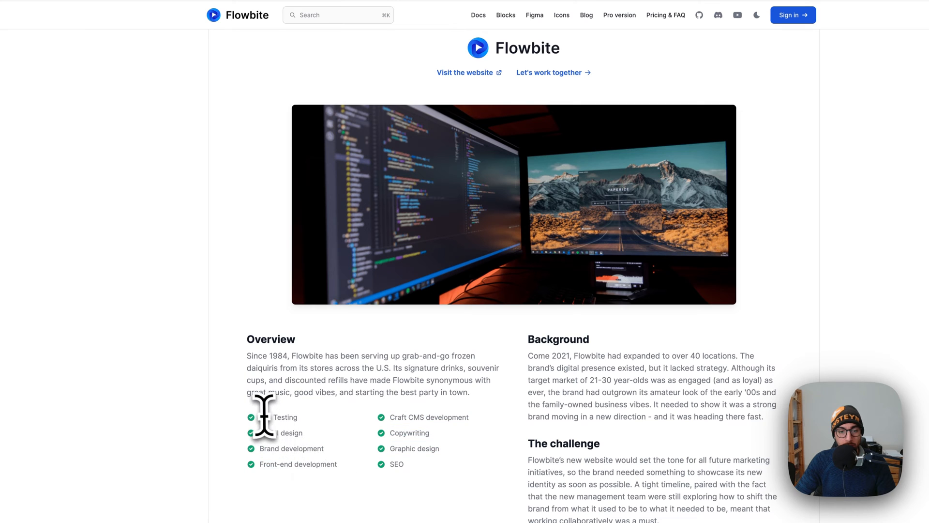
{"action": "left_click_drag", "start_coordinate": [265, 417], "coordinate": [354, 416]}
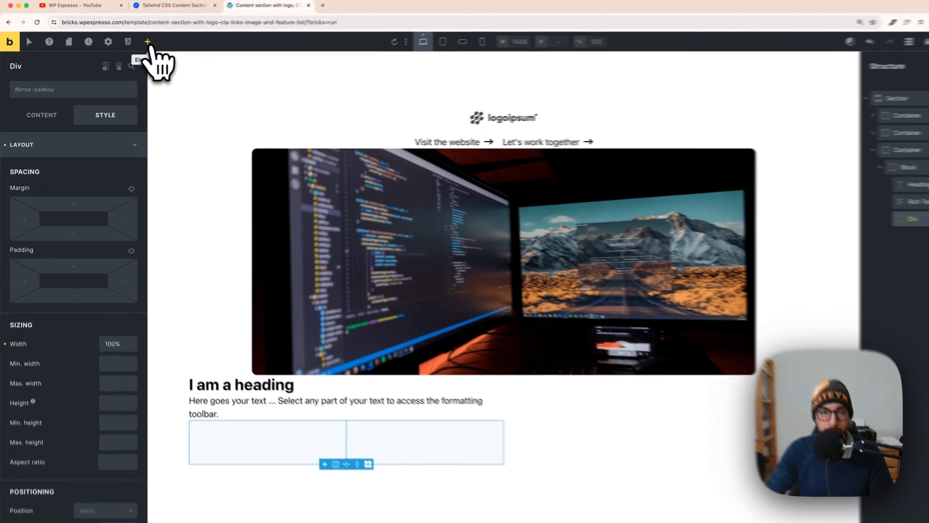
{"action": "left_click", "coordinate": [136, 49]}
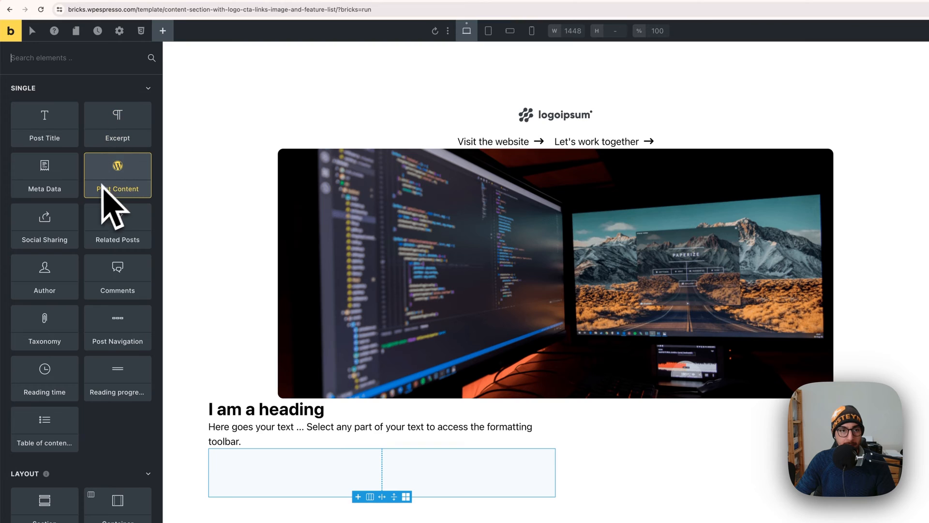
{"action": "left_click", "coordinate": [50, 61]}
{"action": "type", "text": "list"}
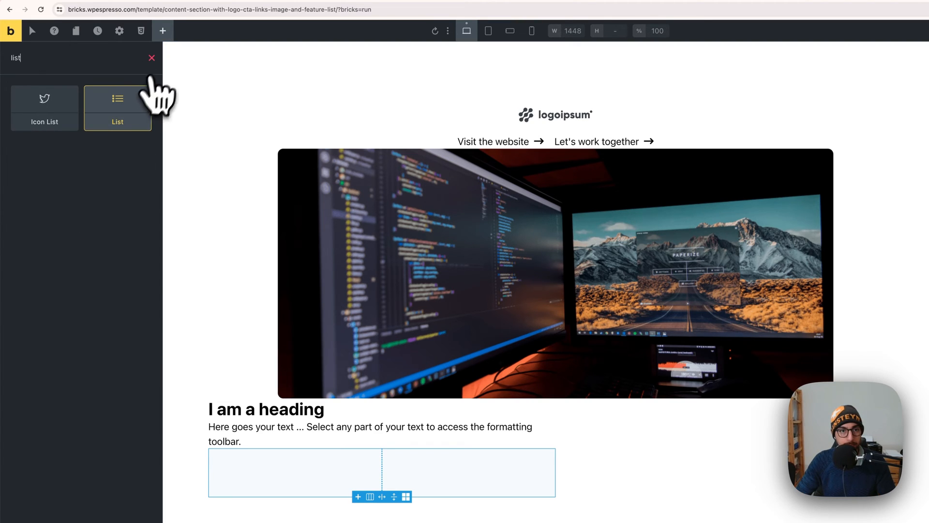
{"action": "left_click", "coordinate": [133, 105]}
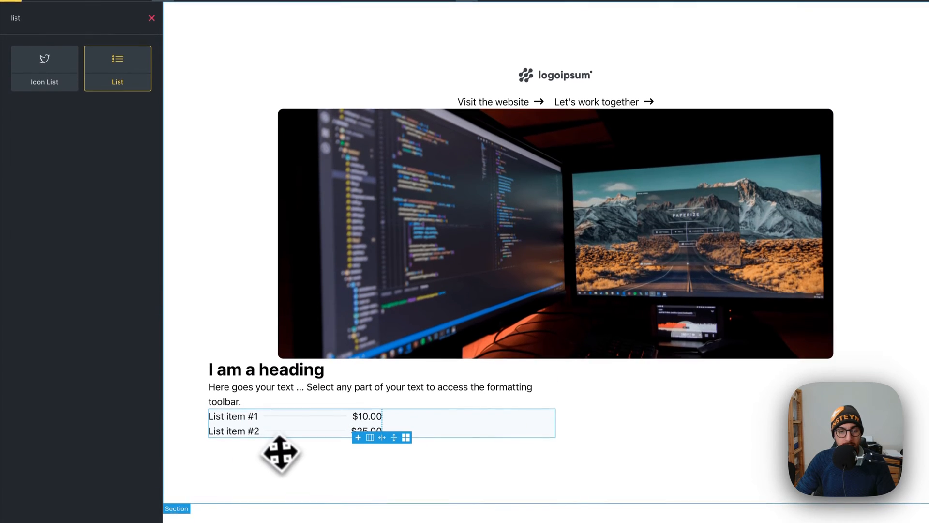
Delete the list's second item and clear the meta text of List item #1.
{"action": "left_click", "coordinate": [317, 421]}
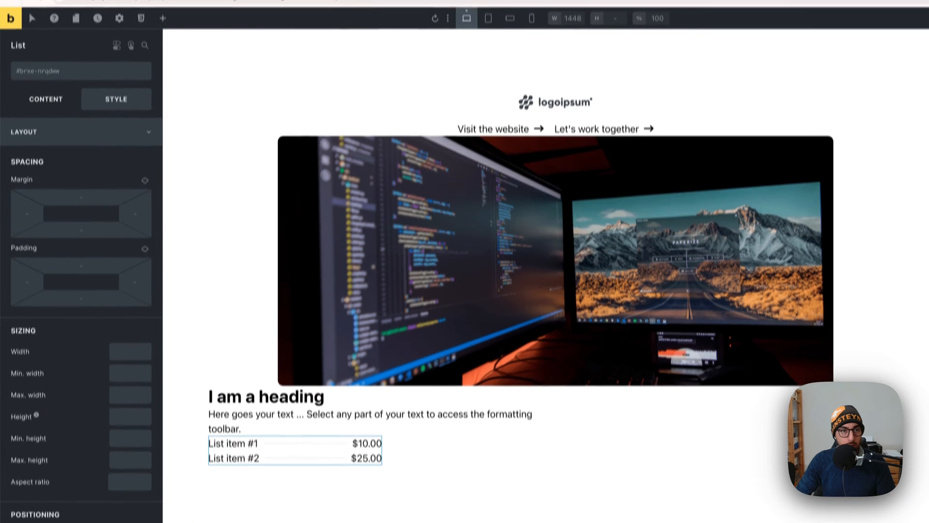
{"action": "left_click", "coordinate": [46, 70]}
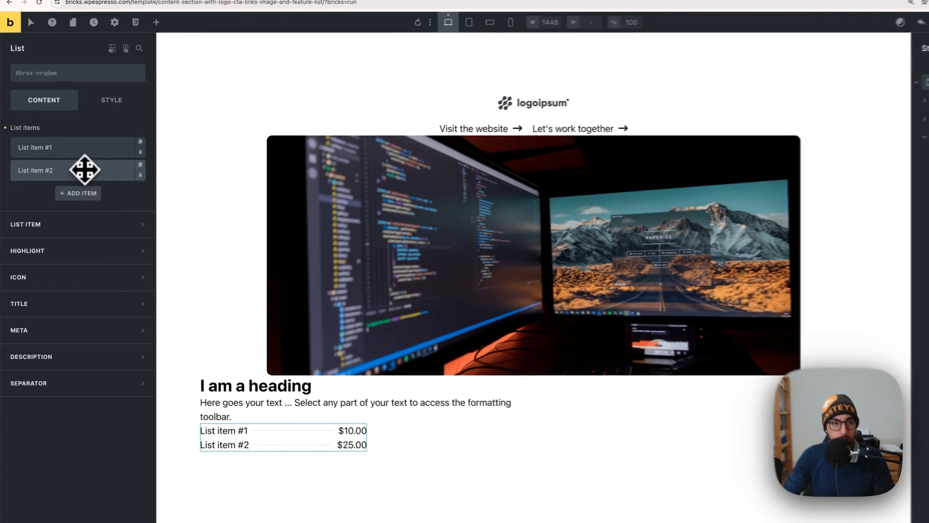
{"action": "left_click", "coordinate": [73, 179]}
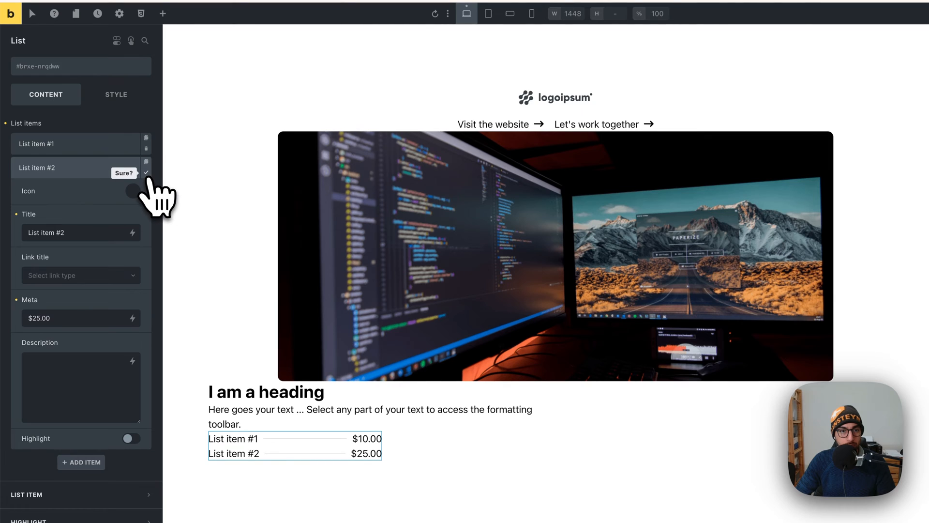
{"action": "left_click", "coordinate": [146, 173]}
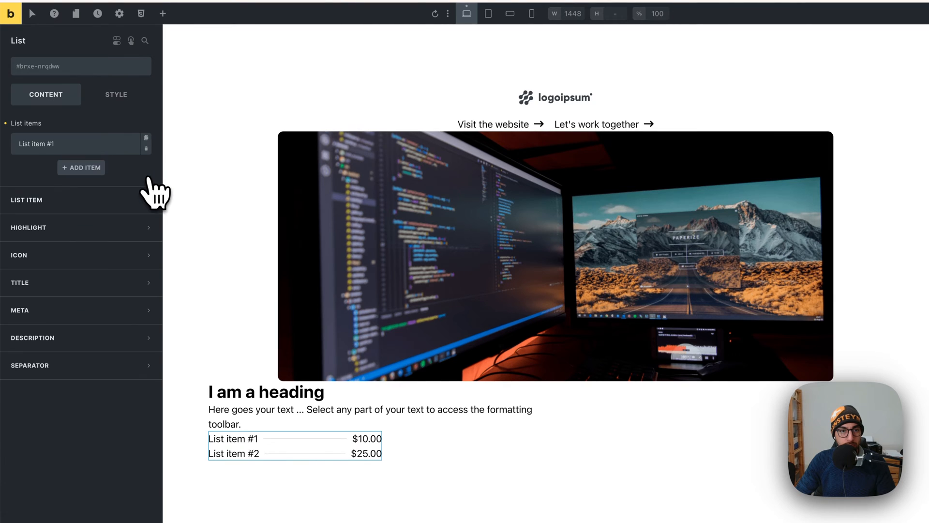
{"action": "left_click", "coordinate": [89, 152]}
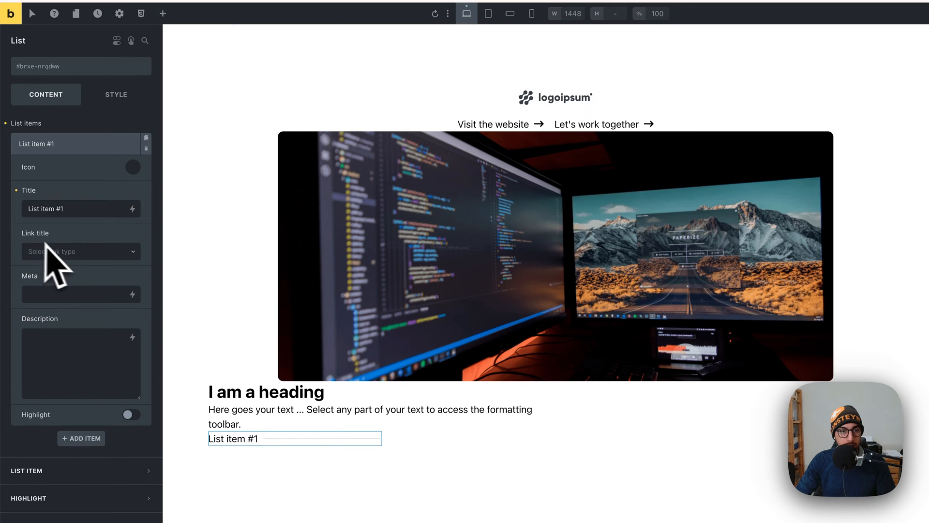
{"action": "scroll", "coordinate": [68, 265], "scroll_direction": "down", "scroll_amount": 3}
{"action": "scroll", "coordinate": [75, 275], "scroll_direction": "up", "scroll_amount": 3}
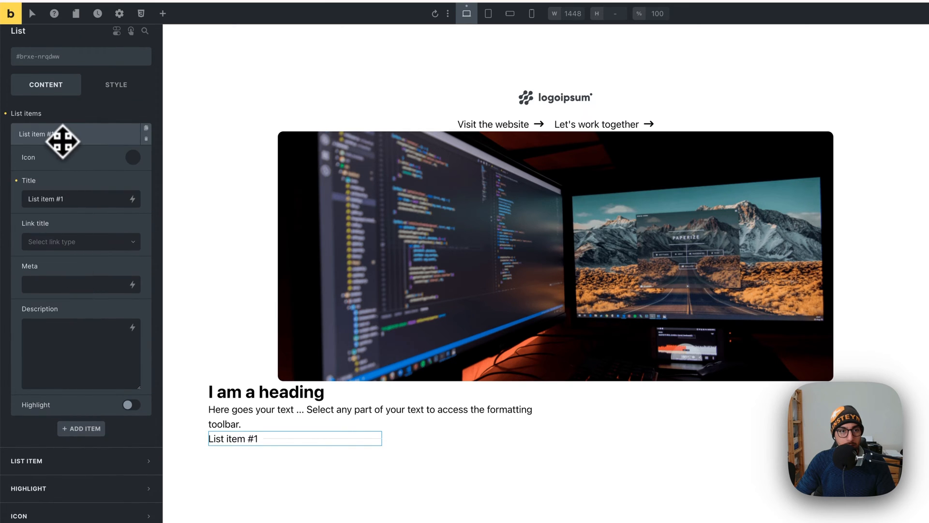
{"action": "left_click", "coordinate": [63, 139]}
Set the list's icon to the solid circled check mark from the Fontawesome - Solid library.
{"action": "left_click", "coordinate": [68, 253]}
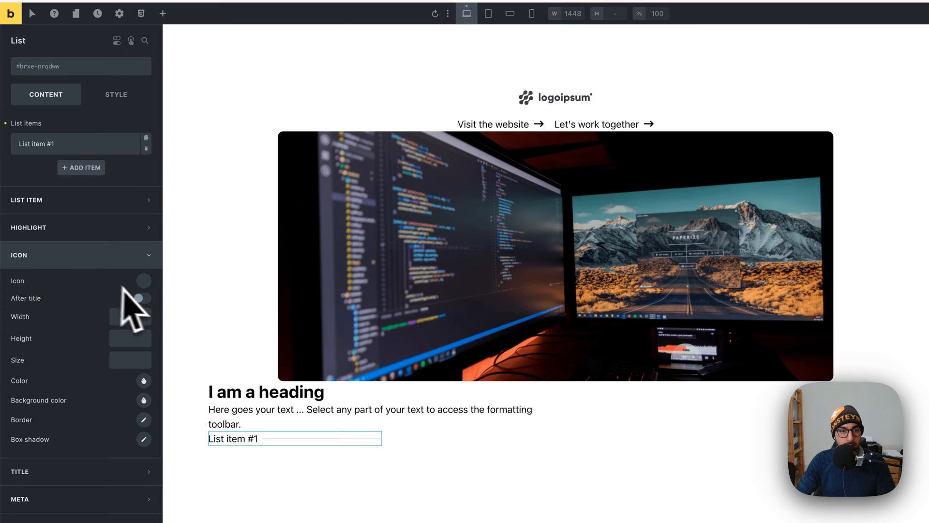
{"action": "left_click", "coordinate": [144, 280]}
{"action": "left_click", "coordinate": [86, 314]}
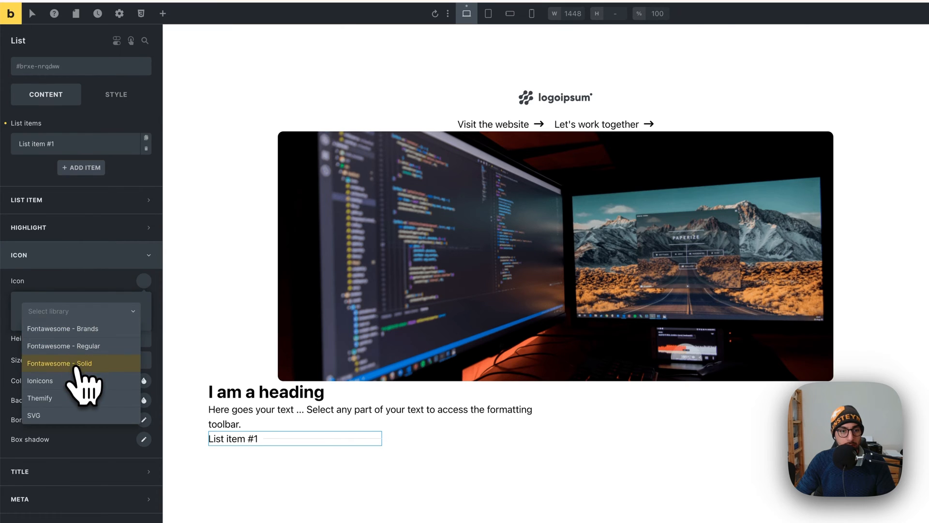
{"action": "left_click", "coordinate": [76, 365]}
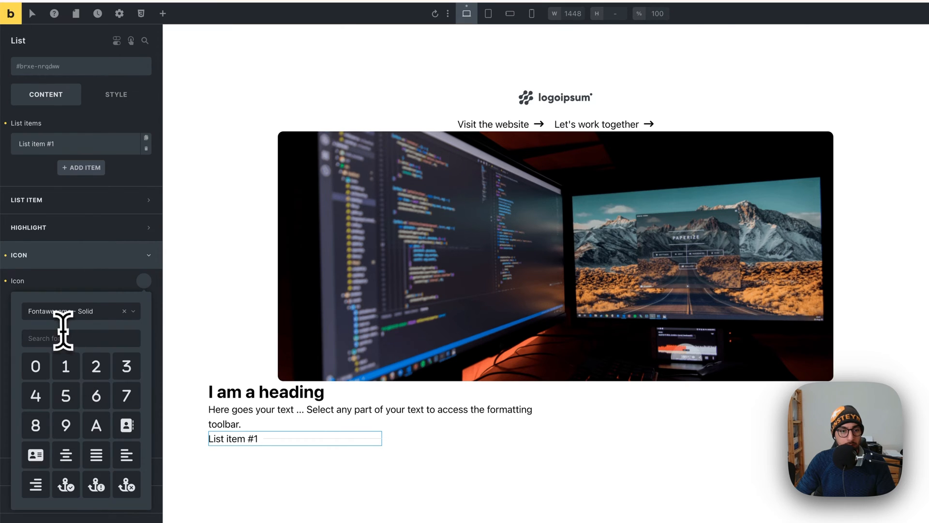
{"action": "type", "text": "v"}
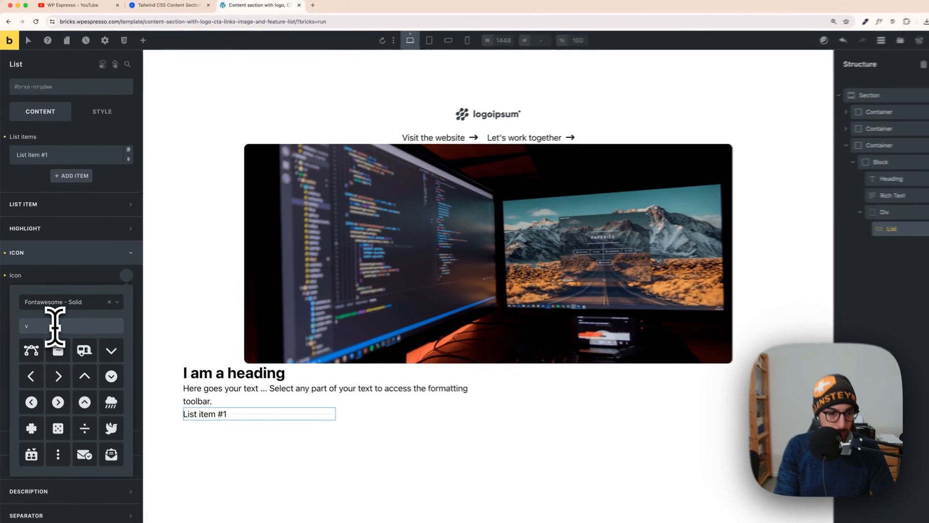
{"action": "key", "text": "BackSpace"}
{"action": "type", "text": "ch"}
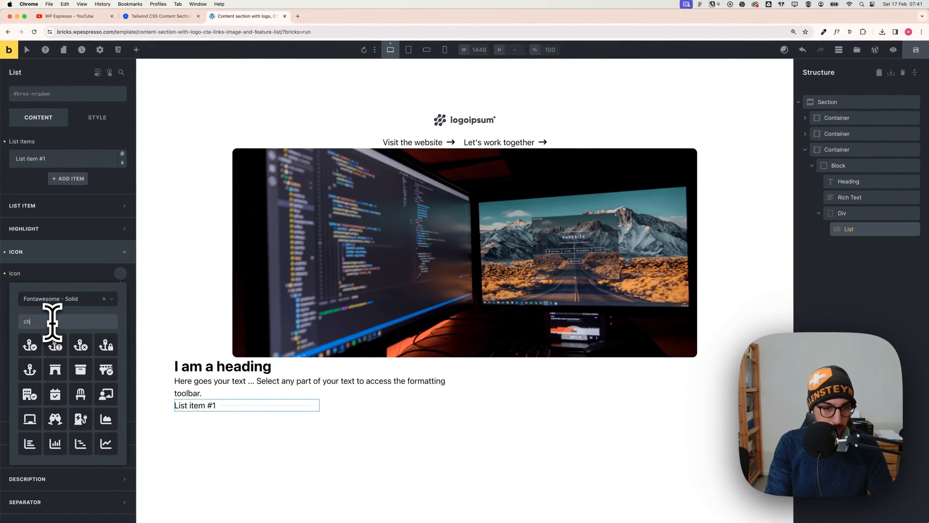
{"action": "type", "text": "eck"}
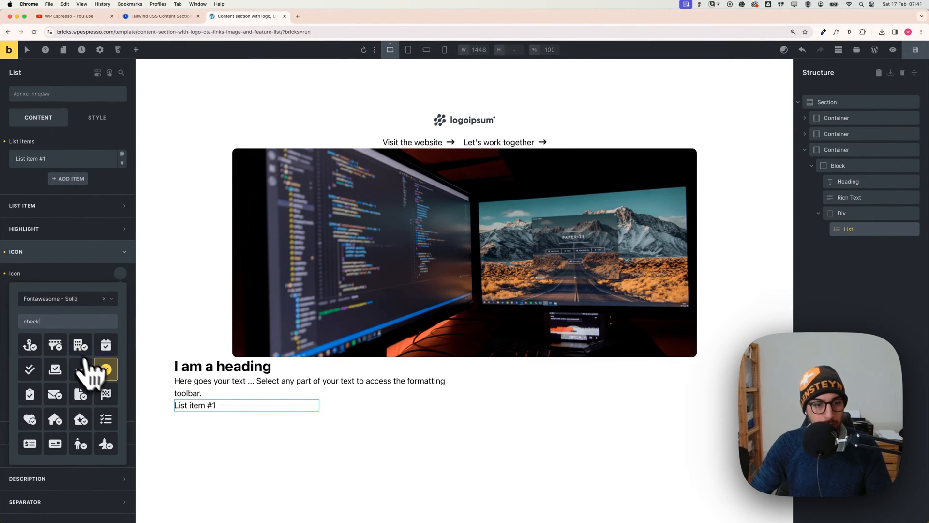
{"action": "left_click", "coordinate": [106, 370]}
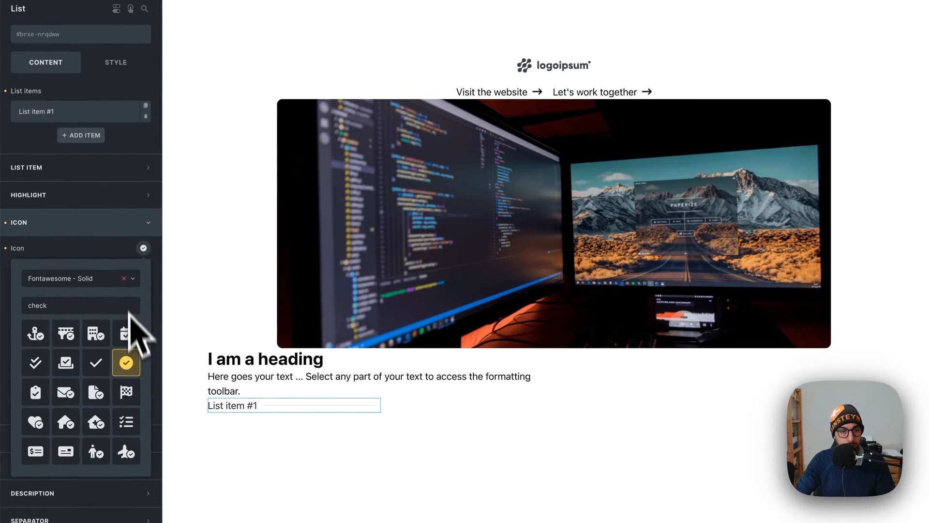
{"action": "left_click", "coordinate": [109, 247]}
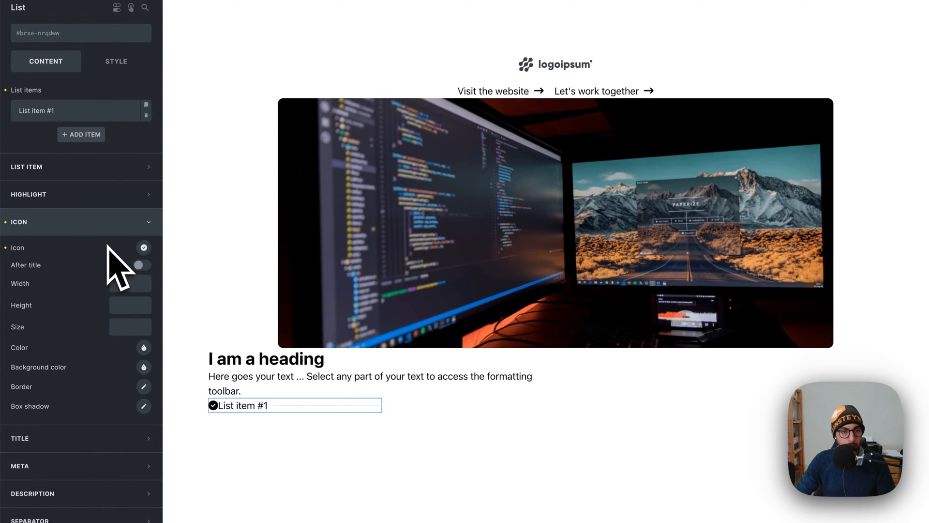
Color the list icon with the blue swatch of the Automatic.css Action palette.
{"action": "left_click", "coordinate": [144, 348]}
{"action": "left_click", "coordinate": [110, 221]}
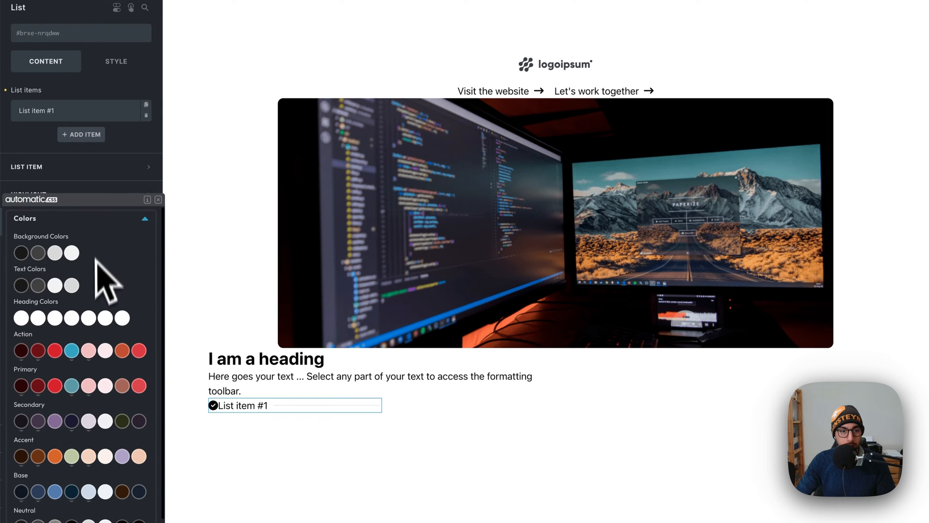
{"action": "left_click", "coordinate": [74, 349]}
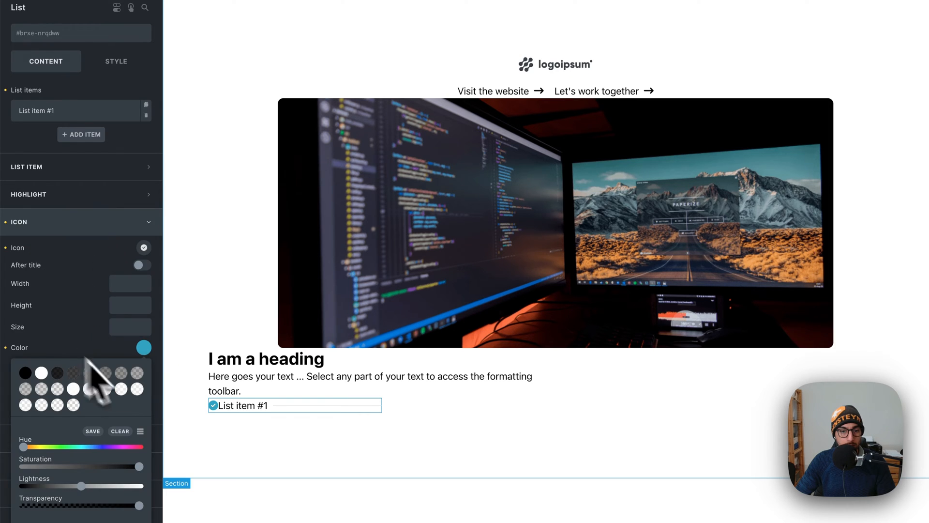
{"action": "left_click", "coordinate": [101, 352]}
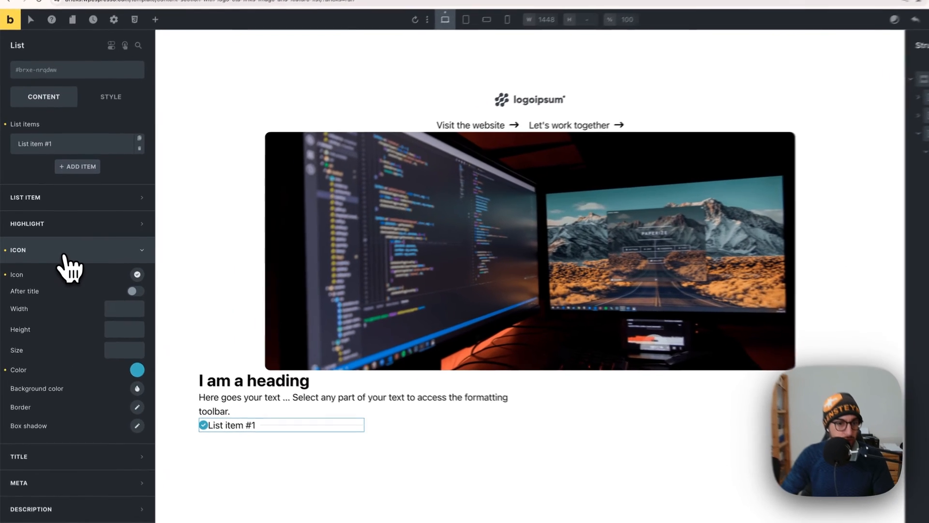
{"action": "left_click", "coordinate": [57, 251]}
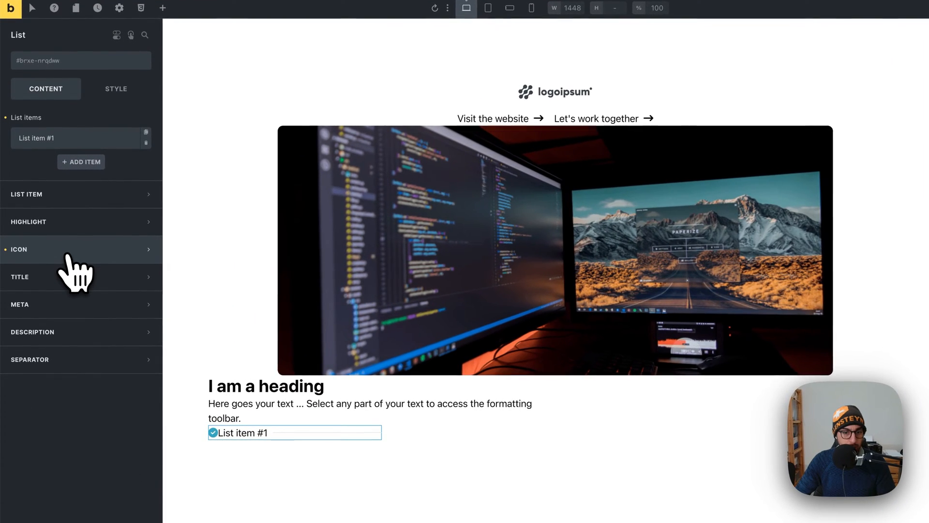
Set the left margin of the list titles to the Automatic.css XS spacing variable.
{"action": "left_click", "coordinate": [68, 276]}
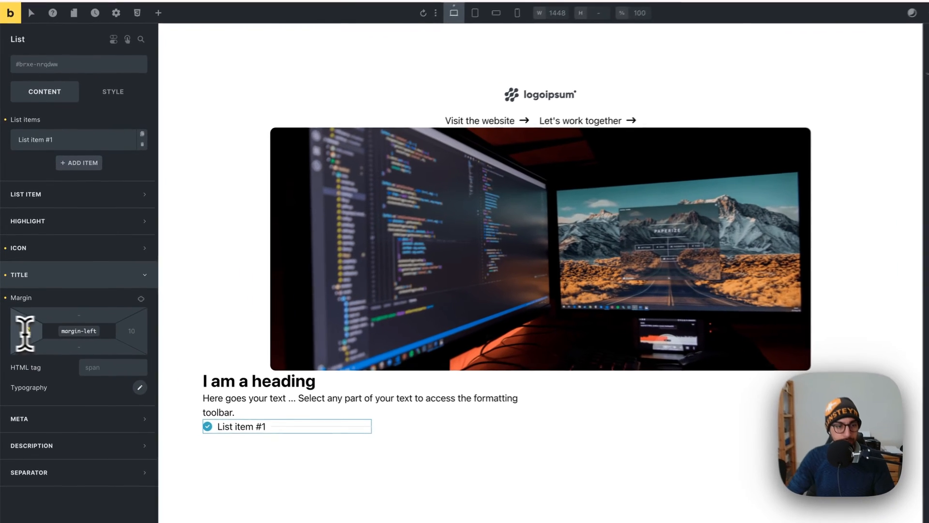
{"action": "left_click_drag", "start_coordinate": [26, 324], "coordinate": [9, 326]}
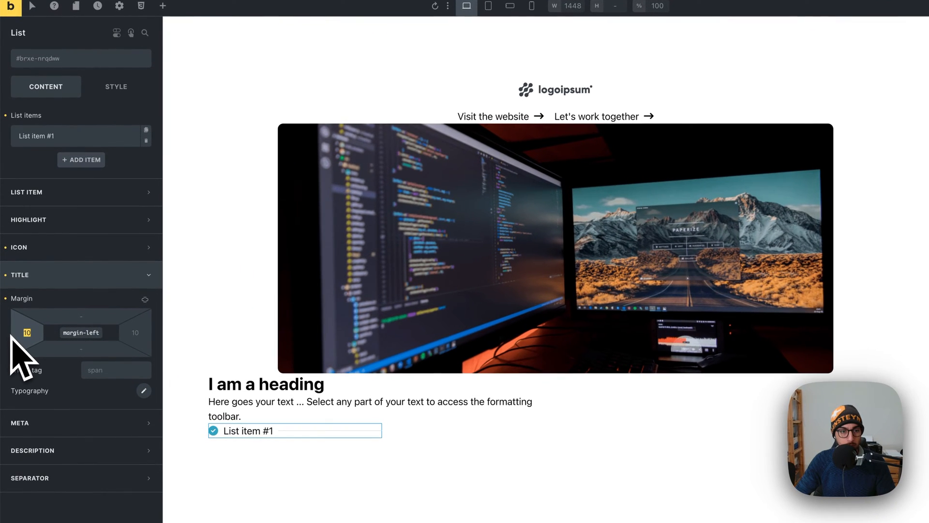
{"action": "right_click", "coordinate": [33, 327]}
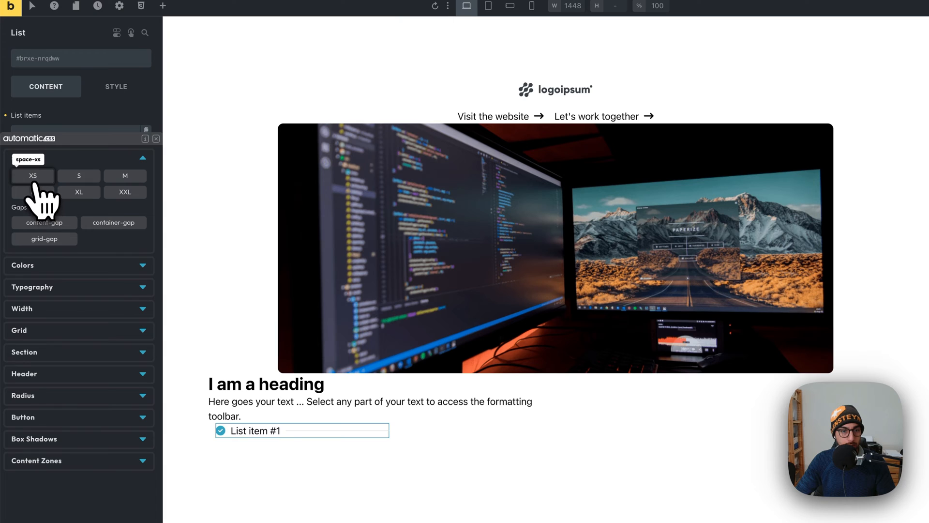
{"action": "left_click", "coordinate": [33, 183]}
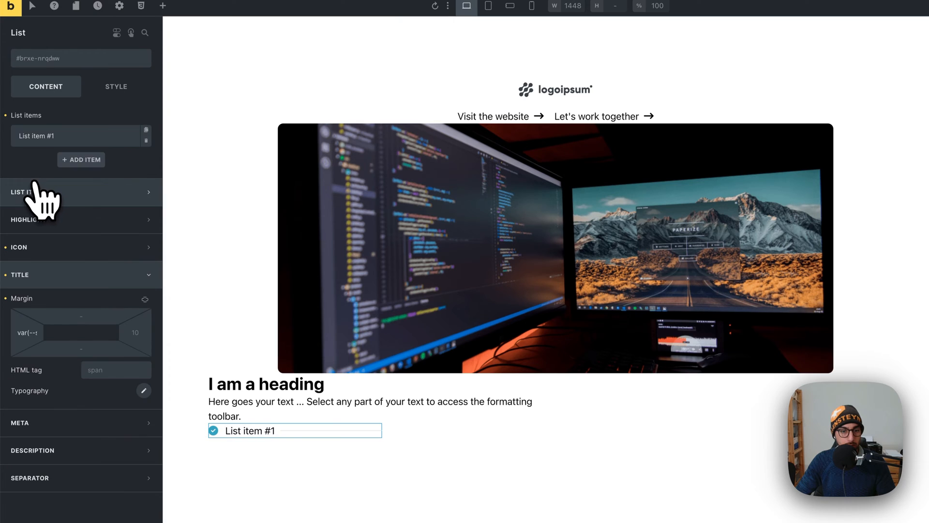
{"action": "left_click", "coordinate": [68, 286]}
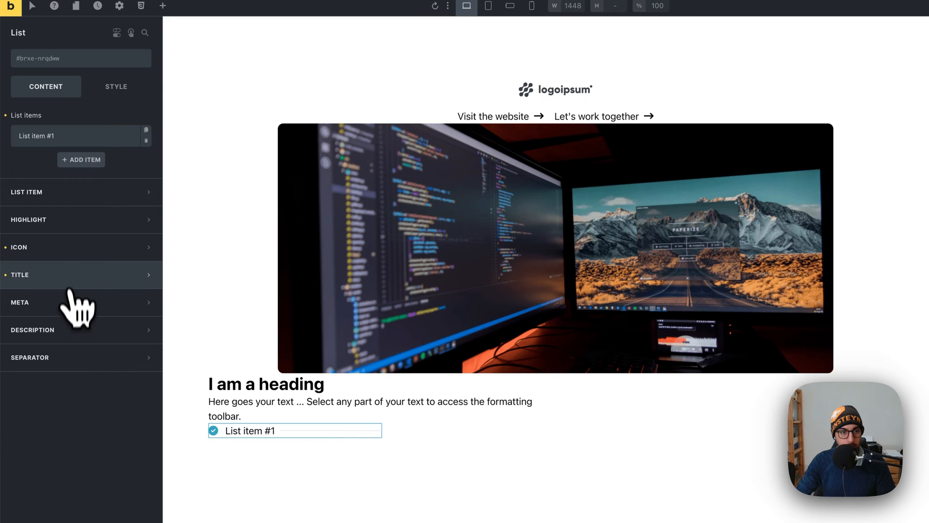
Look through the list's item and highlight settings, and disable the list separator.
{"action": "left_click", "coordinate": [70, 194]}
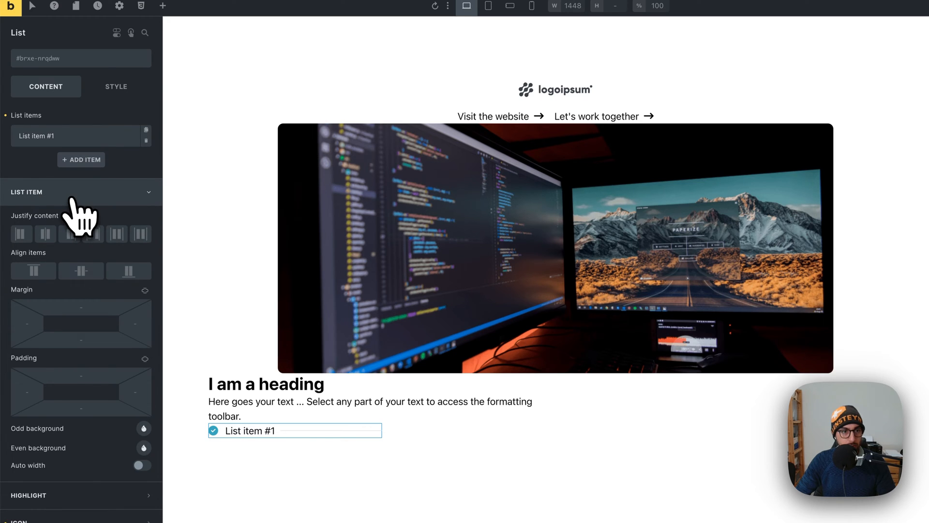
{"action": "left_click", "coordinate": [71, 196]}
{"action": "left_click", "coordinate": [67, 220]}
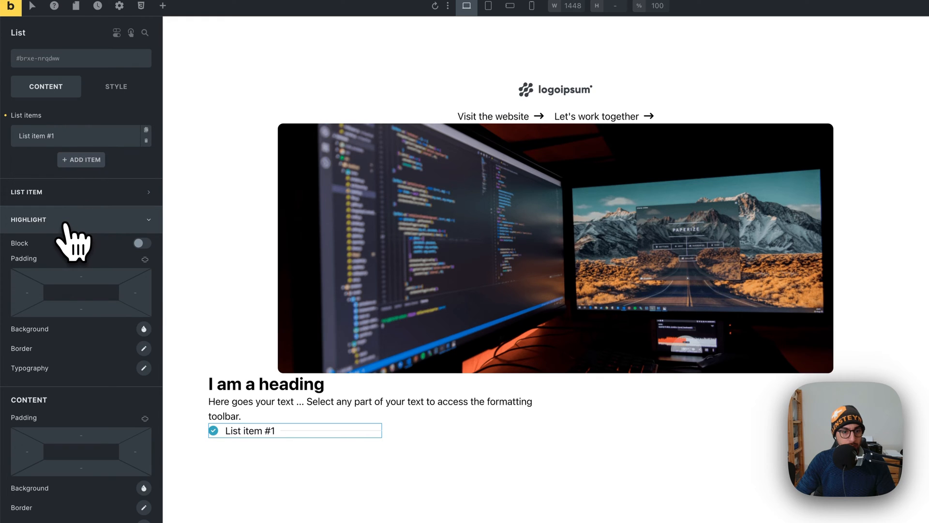
{"action": "left_click", "coordinate": [66, 222]}
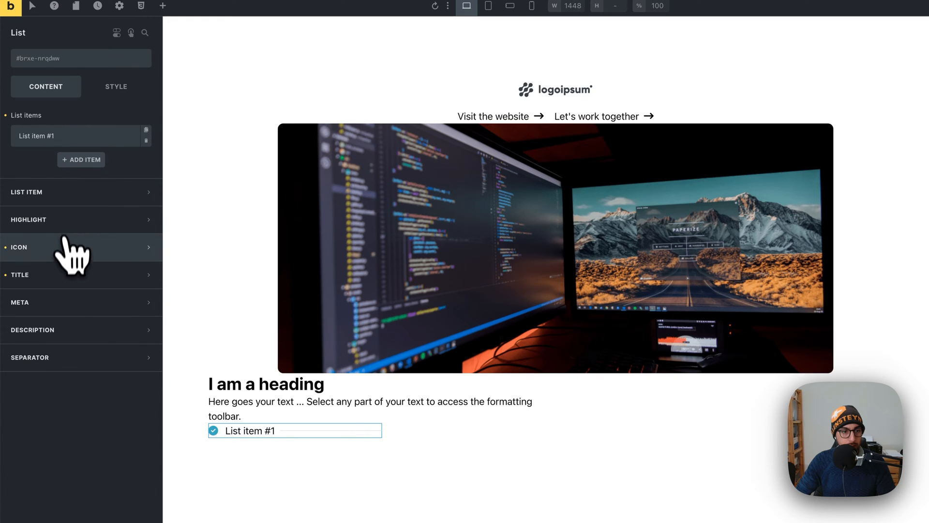
{"action": "left_click", "coordinate": [68, 368]}
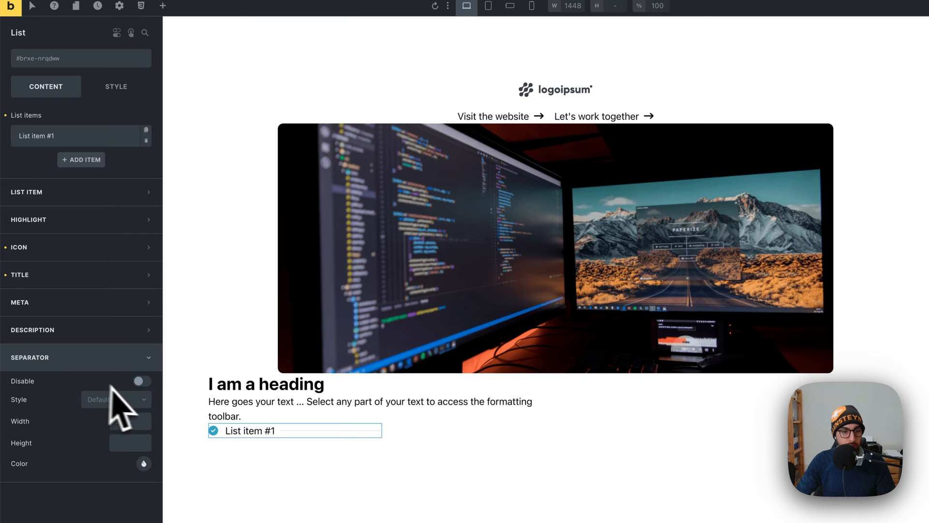
{"action": "left_click", "coordinate": [142, 381]}
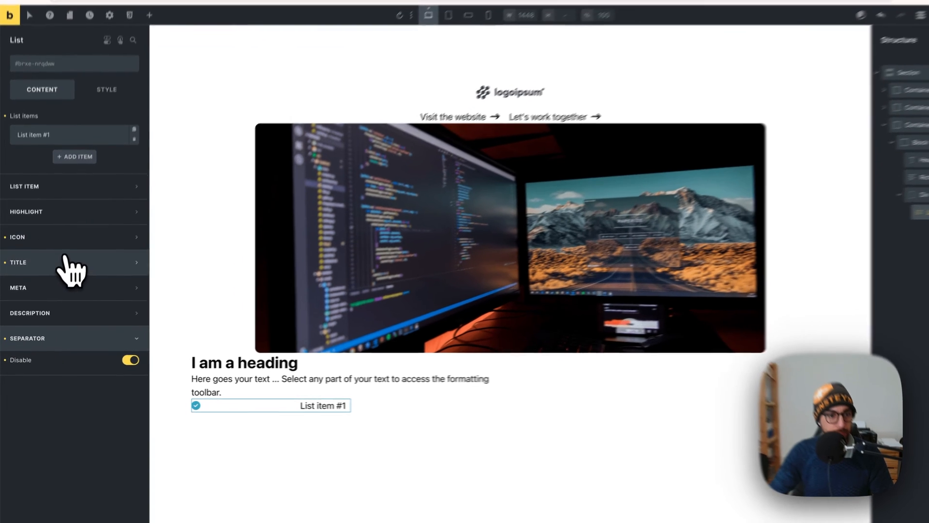
Set the list items' justify content to start so the title sits beside the icon.
{"action": "left_click", "coordinate": [66, 259]}
{"action": "left_click", "coordinate": [65, 259]}
{"action": "left_click", "coordinate": [61, 216]}
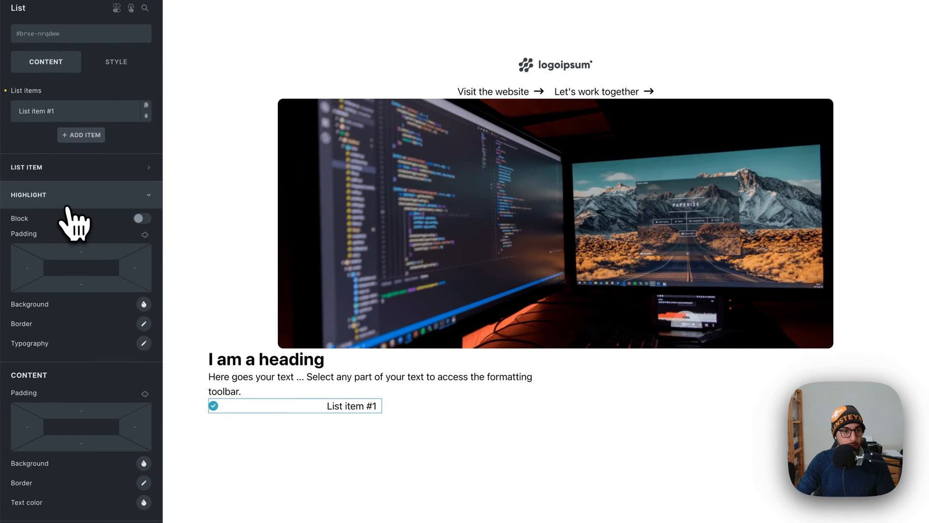
{"action": "left_click", "coordinate": [67, 202]}
{"action": "left_click", "coordinate": [61, 171]}
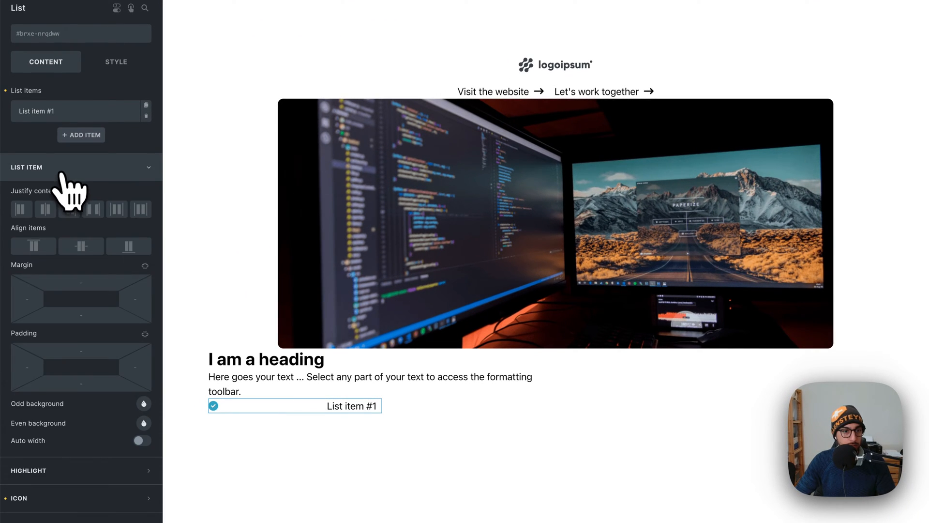
{"action": "left_click", "coordinate": [49, 168]}
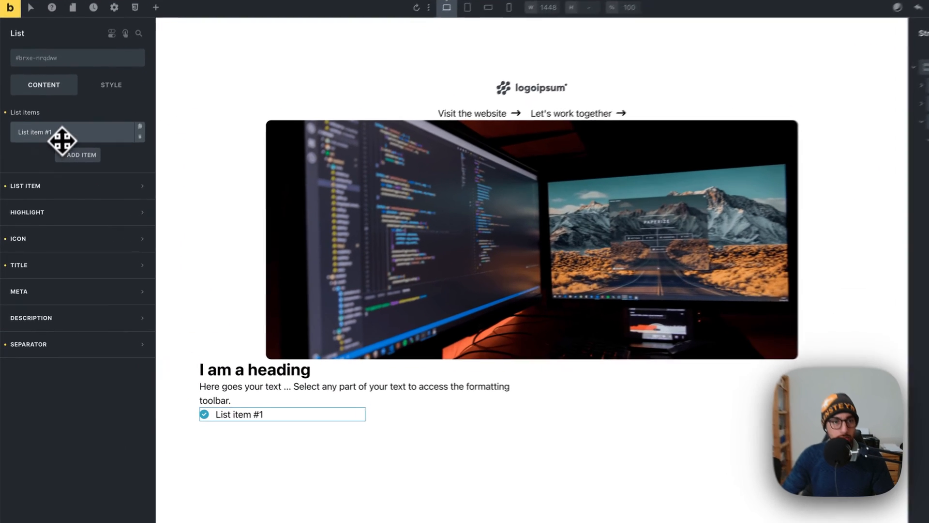
Replace the list item's title with "A/B Testing" from the Flowbite reference's feature list.
{"action": "left_click", "coordinate": [54, 159]}
{"action": "left_click", "coordinate": [54, 159]}
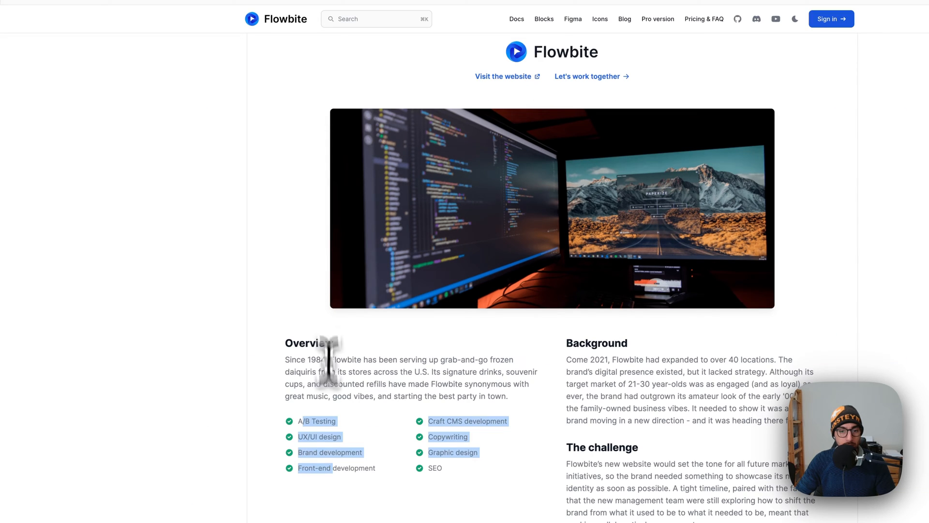
{"action": "left_click_drag", "start_coordinate": [326, 363], "coordinate": [300, 420]}
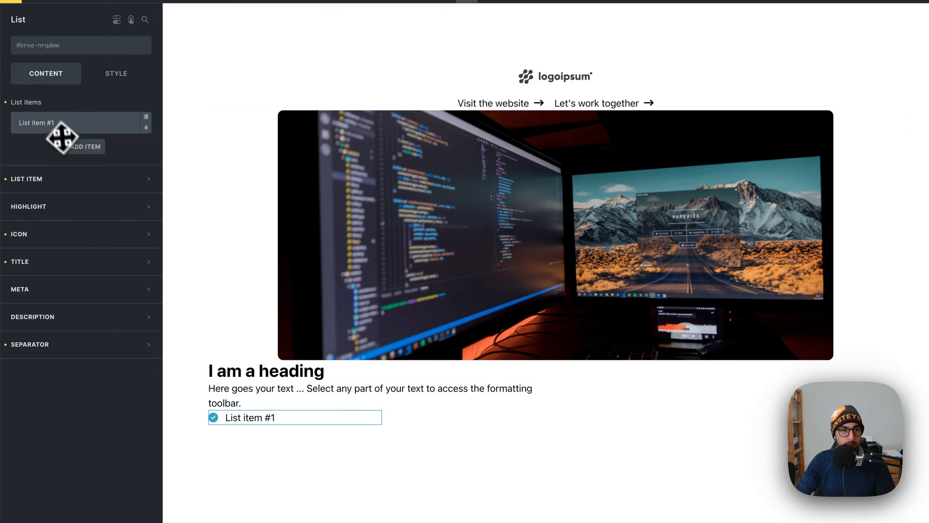
{"action": "left_click", "coordinate": [59, 123]}
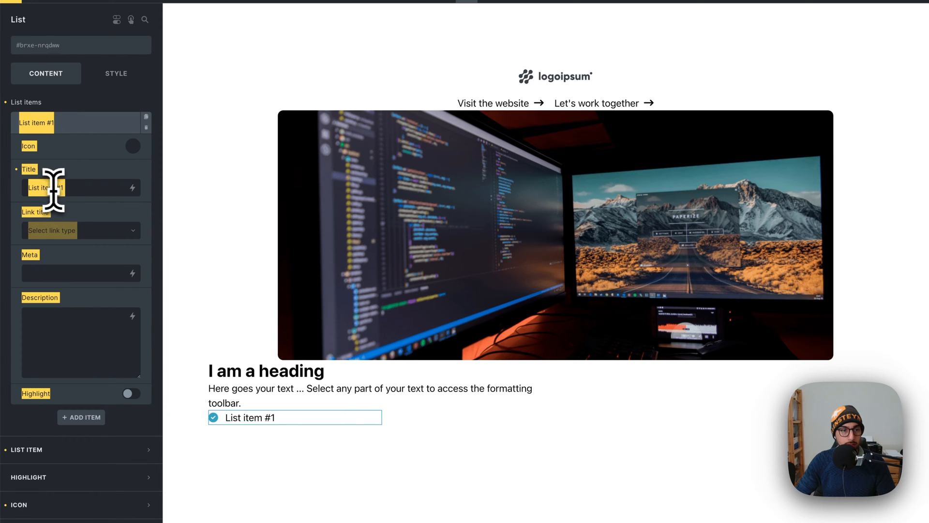
{"action": "left_click", "coordinate": [72, 189]}
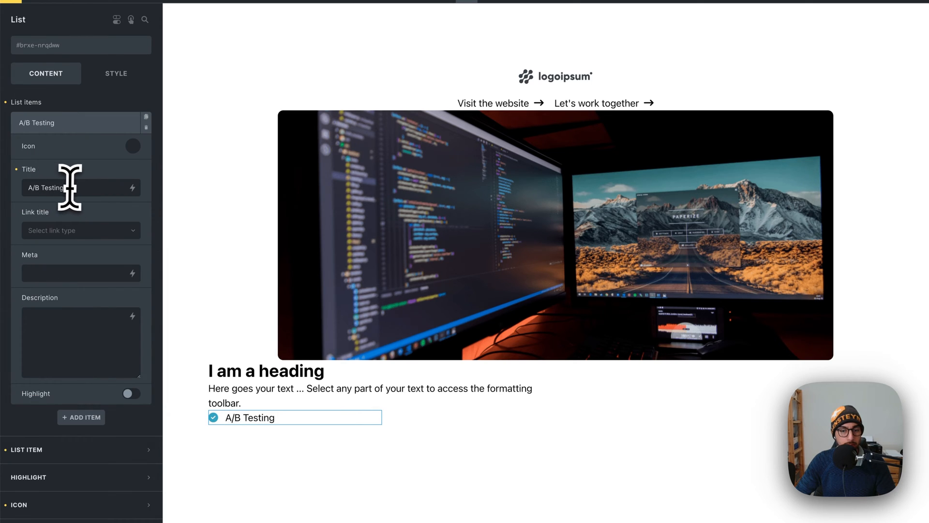
Duplicate the A/B Testing item three times to make a four-item list.
{"action": "left_click", "coordinate": [77, 129]}
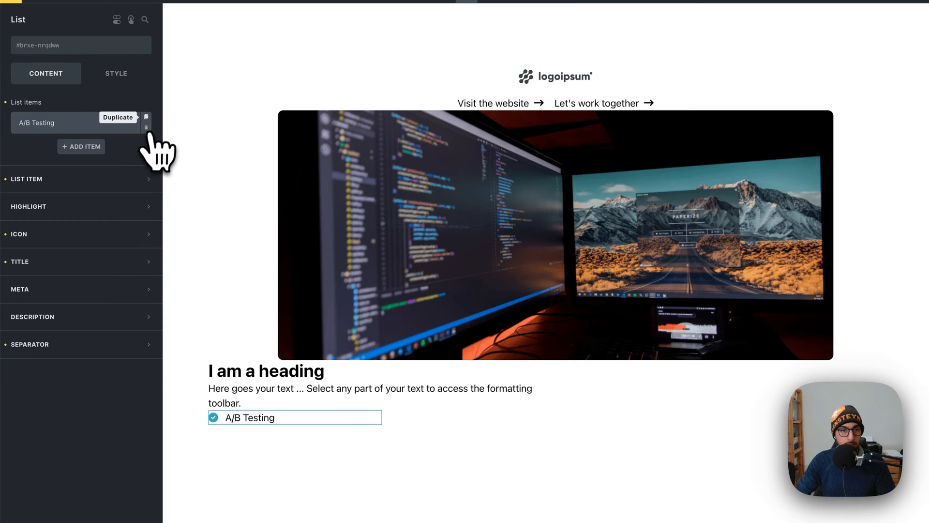
{"action": "left_click", "coordinate": [146, 117]}
{"action": "left_click", "coordinate": [146, 118]}
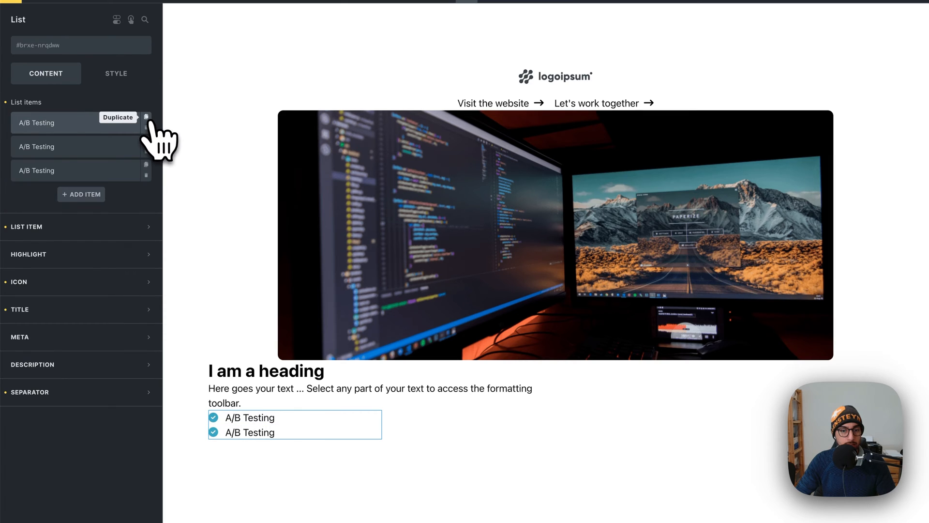
{"action": "left_click", "coordinate": [147, 118]}
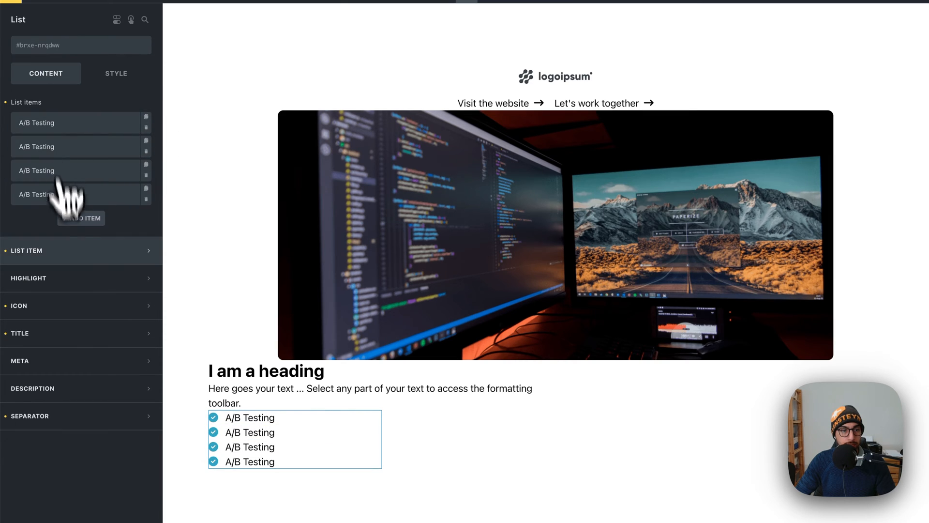
Set the list items' top padding to half the extra-small space variable, calc(var(--space-xs)/2).
{"action": "left_click", "coordinate": [85, 257]}
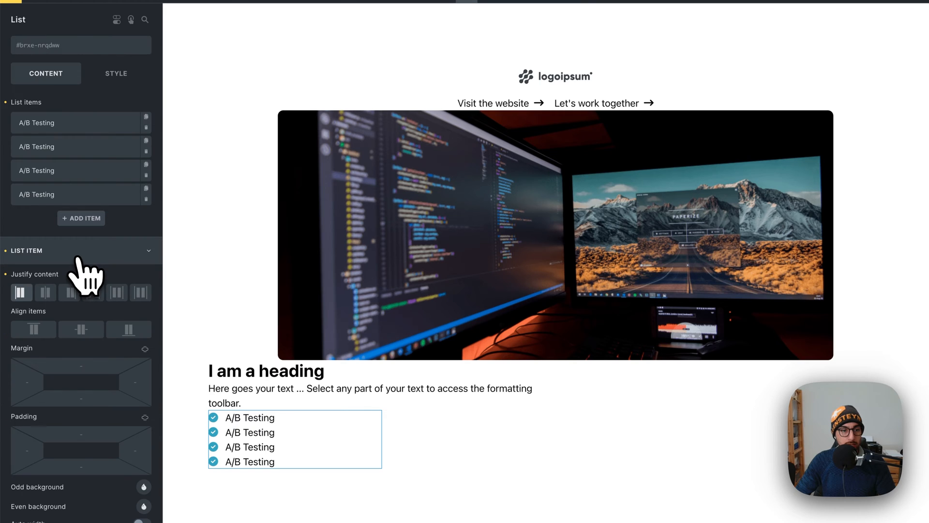
{"action": "scroll", "coordinate": [97, 314], "scroll_direction": "down", "scroll_amount": 2}
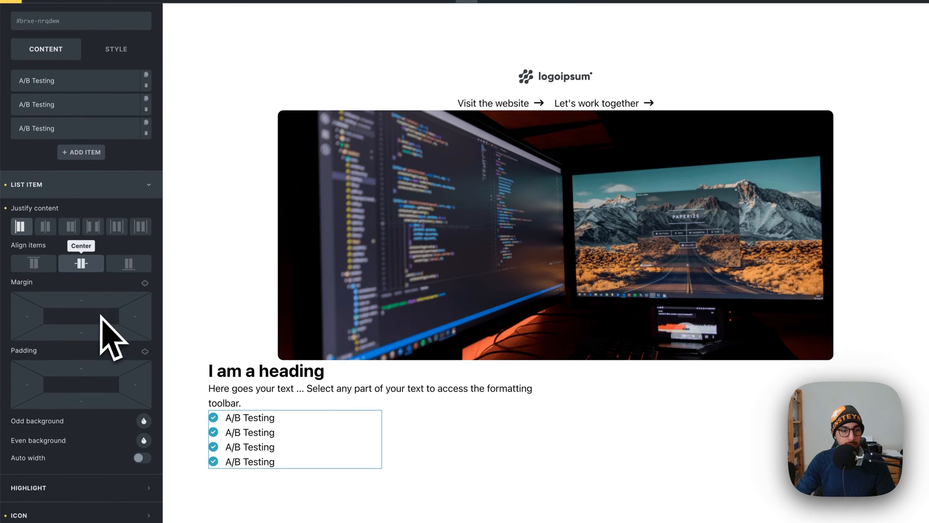
{"action": "right_click", "coordinate": [84, 369]}
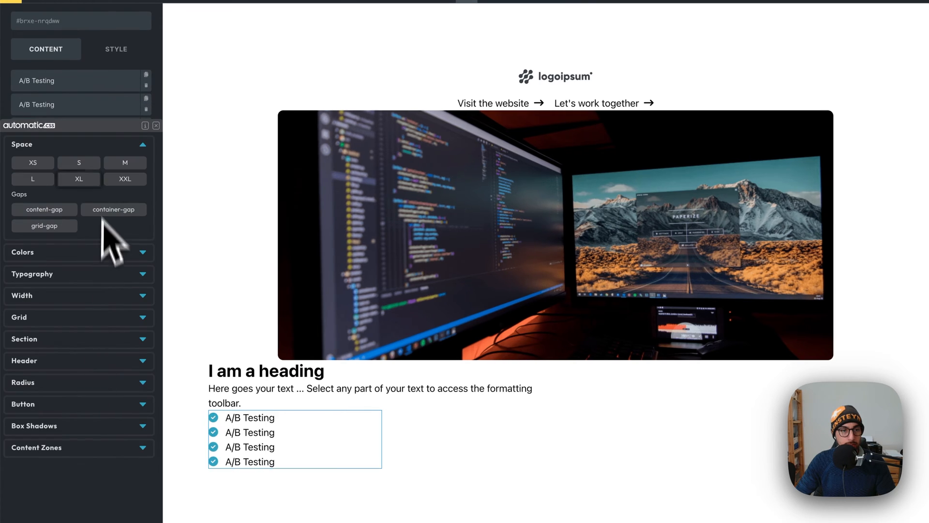
{"action": "left_click", "coordinate": [33, 163]}
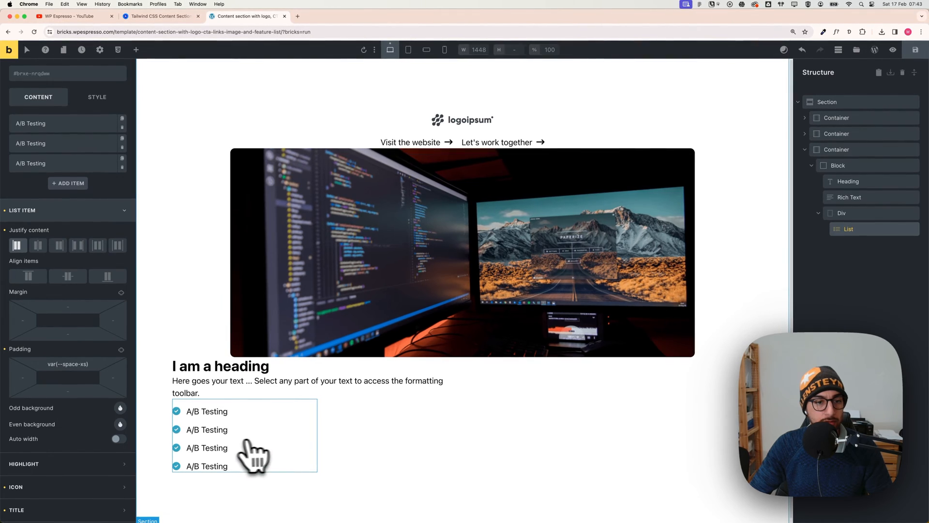
{"action": "right_click", "coordinate": [69, 364]}
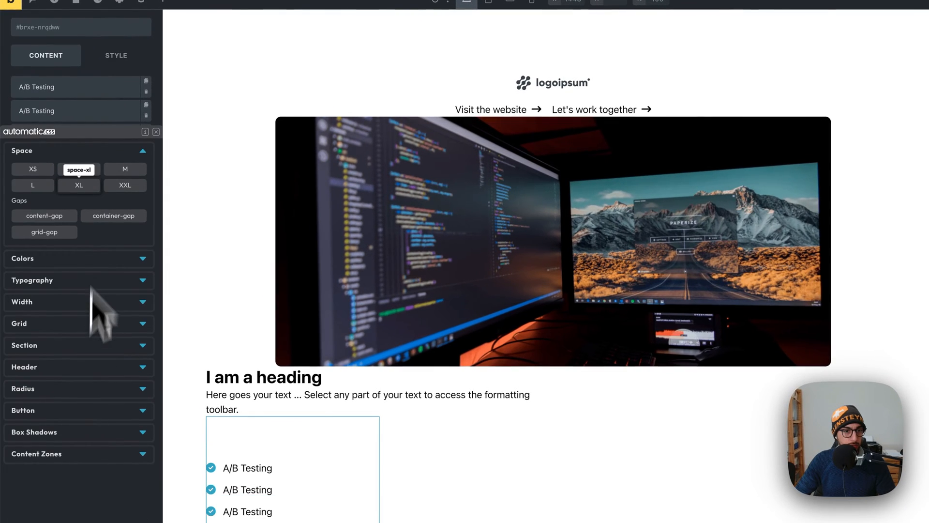
{"action": "left_click", "coordinate": [48, 170]}
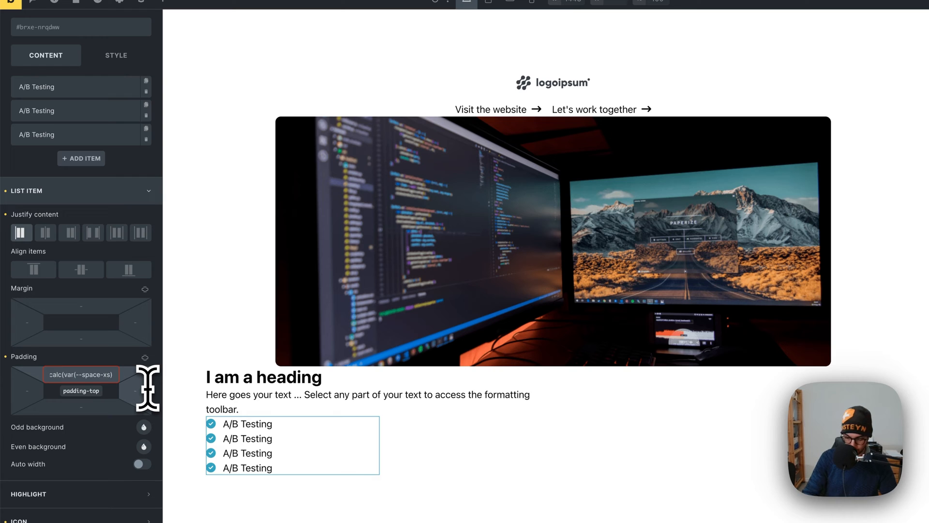
{"action": "type", "text": "/2)"}
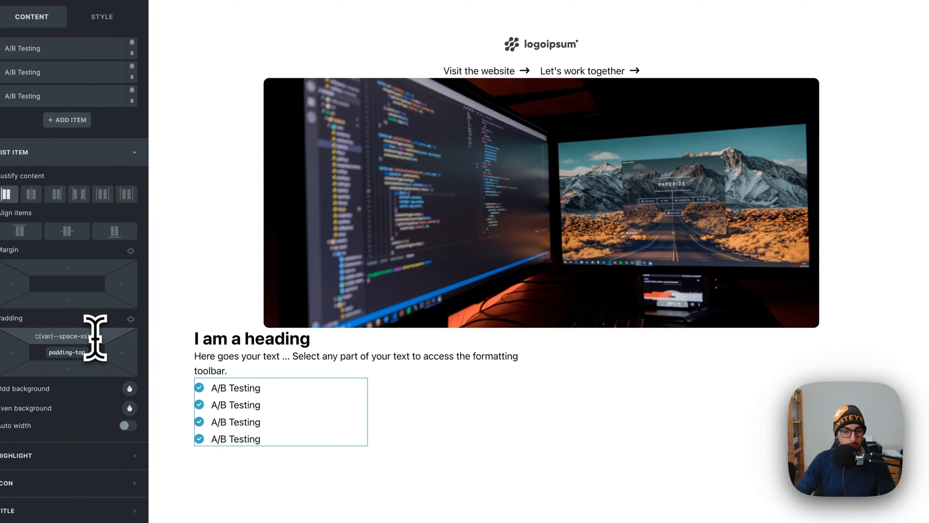
{"action": "left_click", "coordinate": [96, 320]}
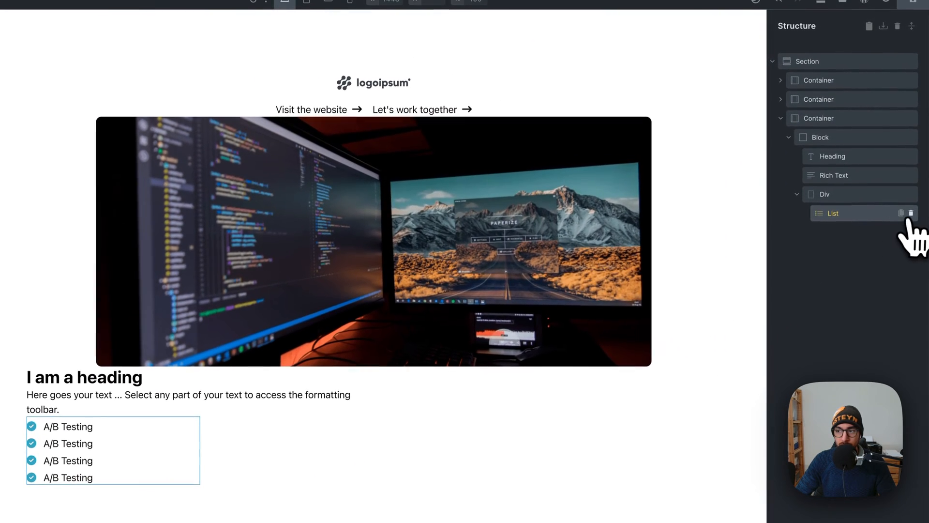
Duplicate the checkmark list inside its div to add a second column of items.
{"action": "left_click", "coordinate": [901, 213]}
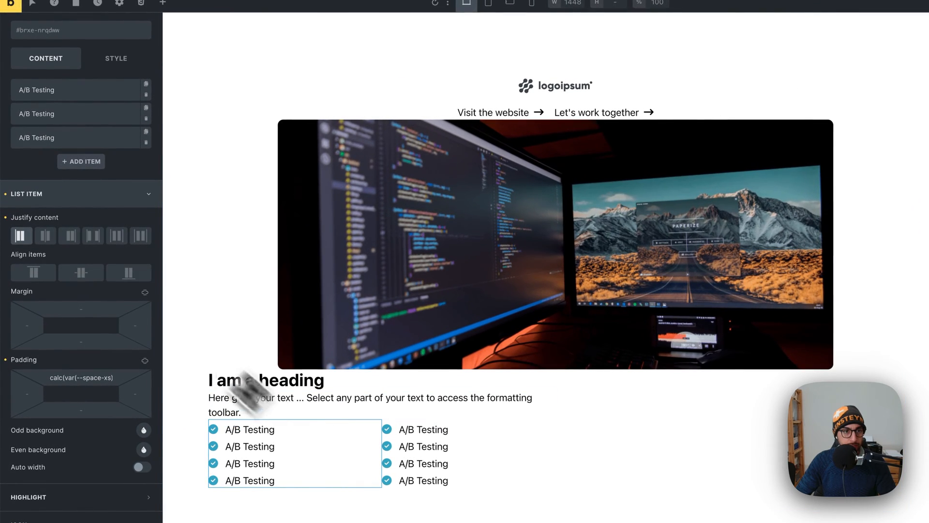
{"action": "left_click", "coordinate": [63, 194]}
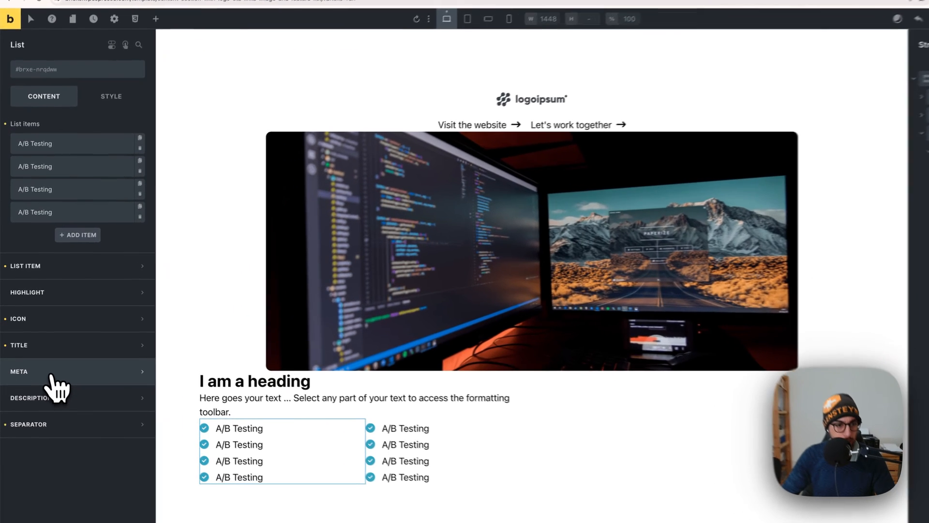
{"action": "left_click", "coordinate": [48, 362]}
{"action": "left_click", "coordinate": [48, 377]}
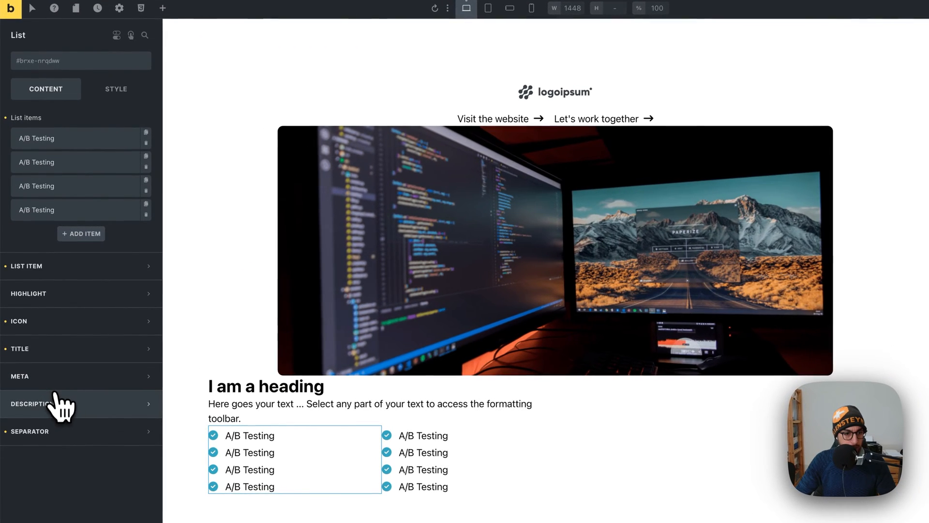
{"action": "left_click", "coordinate": [62, 380]}
{"action": "left_click", "coordinate": [65, 376]}
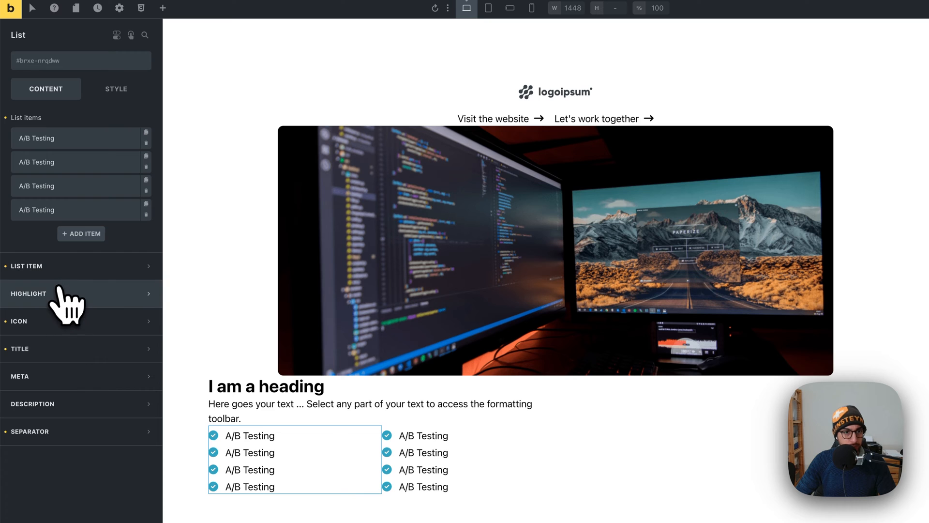
{"action": "left_click", "coordinate": [118, 92]}
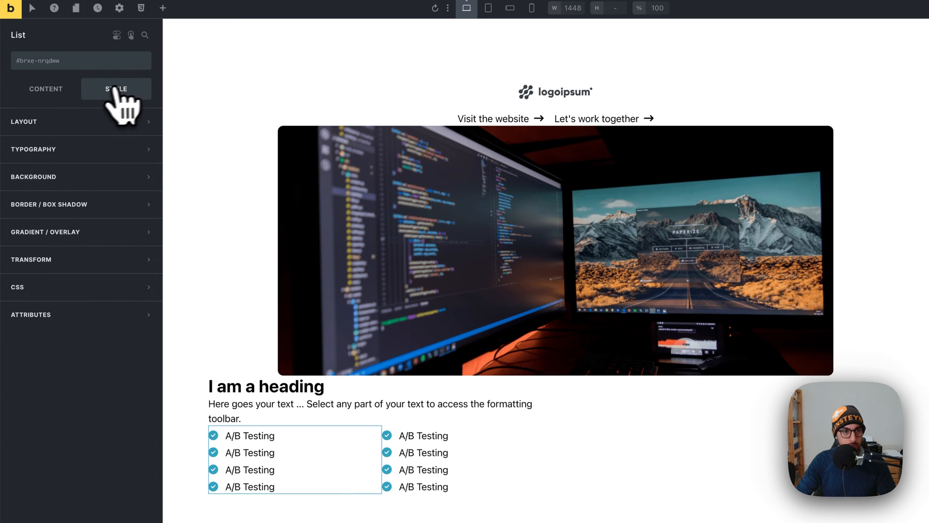
{"action": "left_click", "coordinate": [62, 89]}
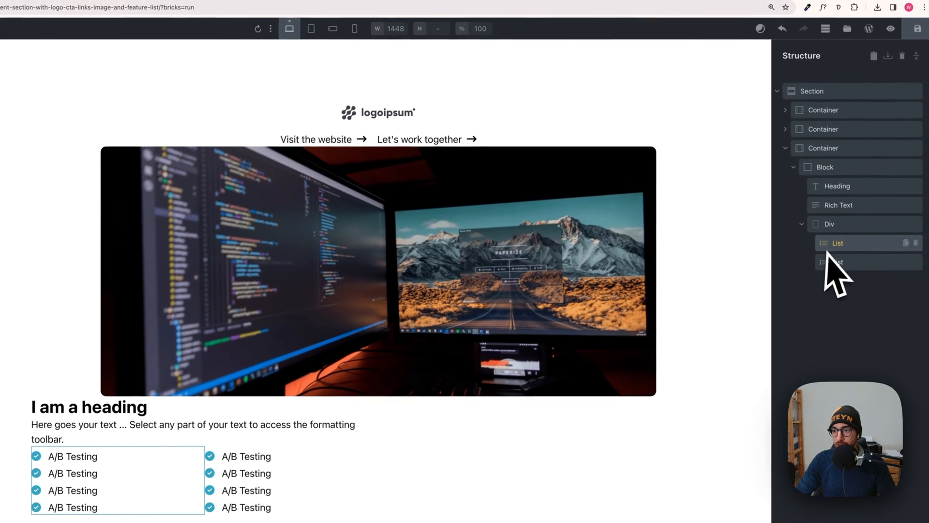
Rename the block holding the heading, rich text and lists div as "Block left".
{"action": "left_click", "coordinate": [797, 228]}
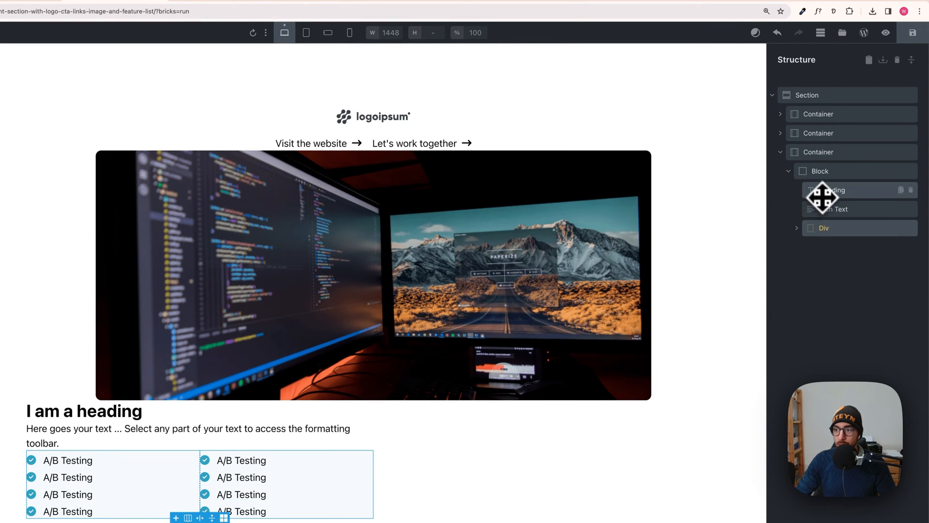
{"action": "left_click", "coordinate": [818, 175]}
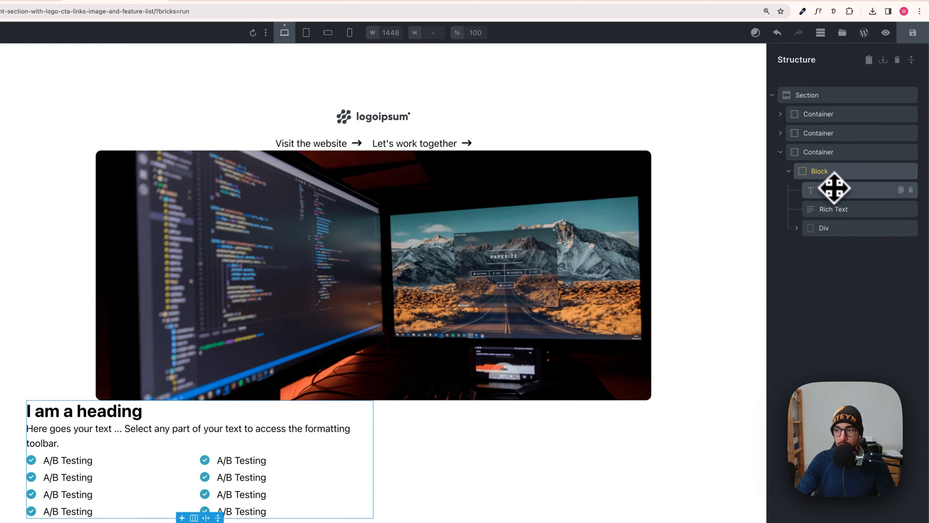
{"action": "left_click", "coordinate": [835, 207]}
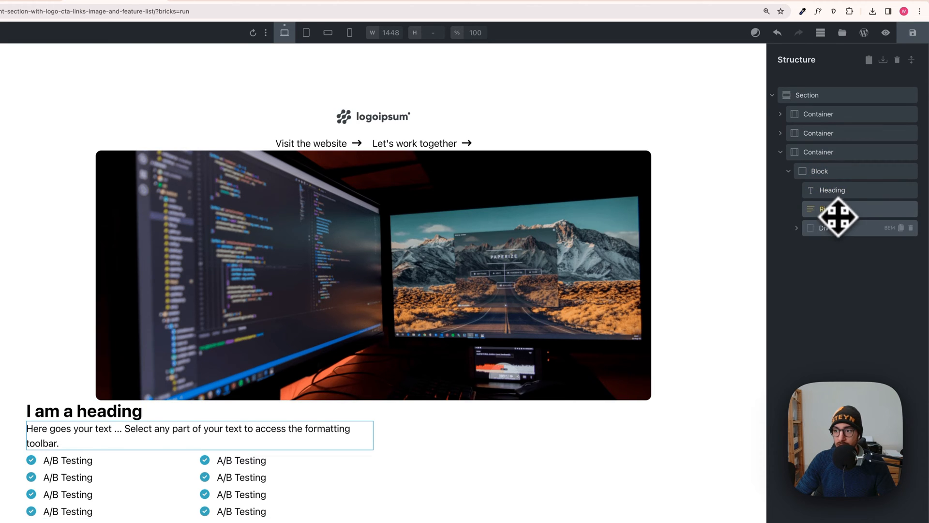
{"action": "left_click", "coordinate": [836, 229]}
{"action": "left_click", "coordinate": [828, 194]}
{"action": "left_click", "coordinate": [825, 174]}
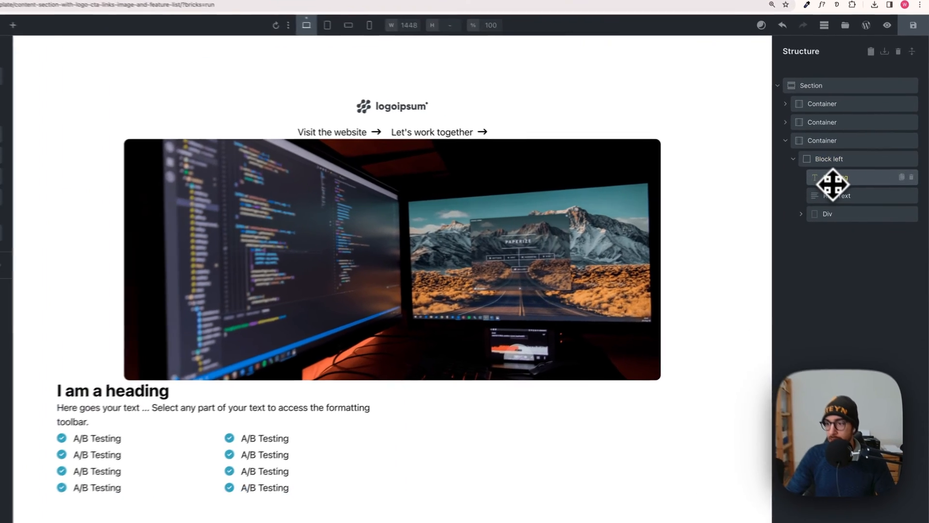
Wrap the heading in a new block and move the rich text element into it.
{"action": "right_click", "coordinate": [843, 170]}
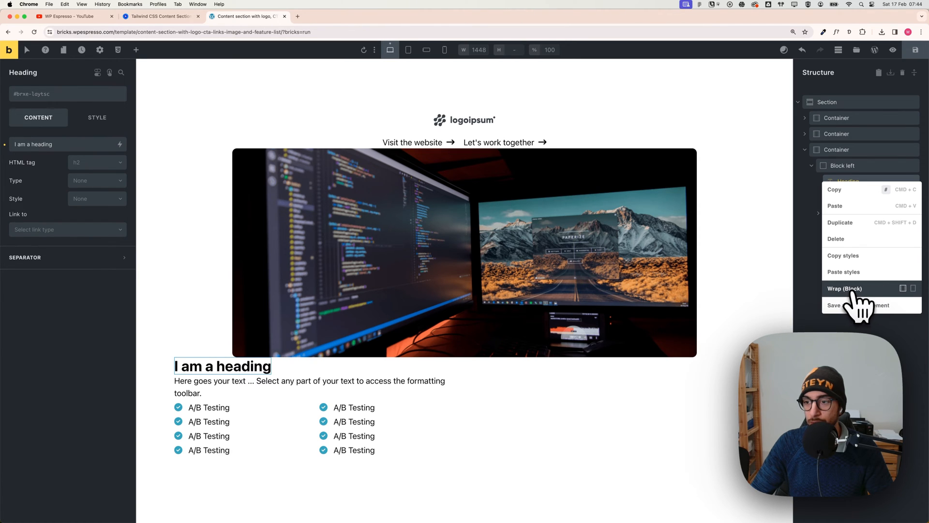
{"action": "left_click", "coordinate": [852, 290]}
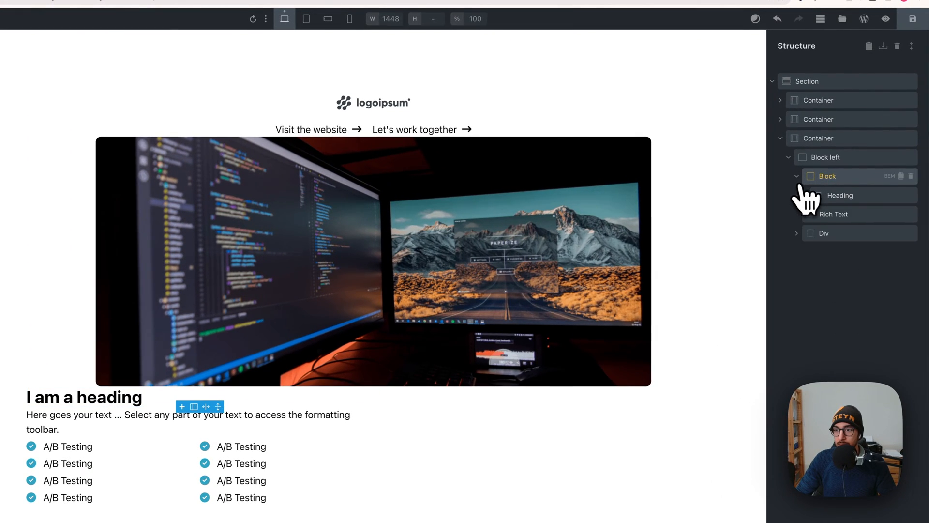
{"action": "left_click", "coordinate": [828, 214]}
{"action": "left_click", "coordinate": [828, 215]}
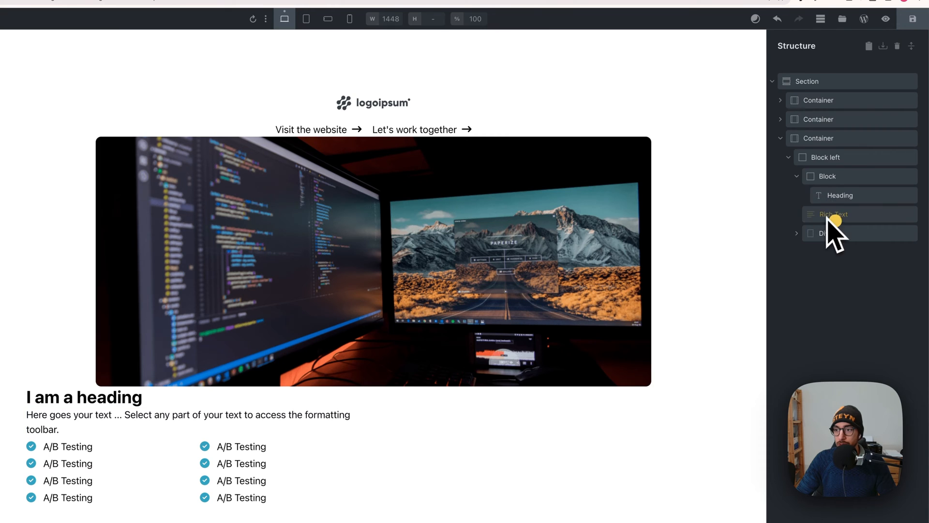
{"action": "left_click_drag", "start_coordinate": [842, 213], "coordinate": [840, 218]}
{"action": "left_click", "coordinate": [797, 176]}
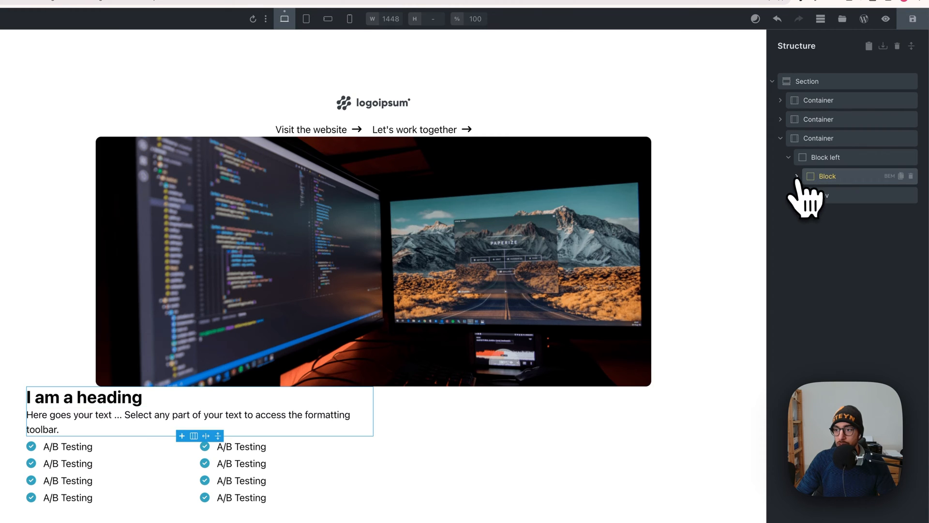
Convert the block wrapping the heading and rich text into a div.
{"action": "left_click", "coordinate": [835, 199]}
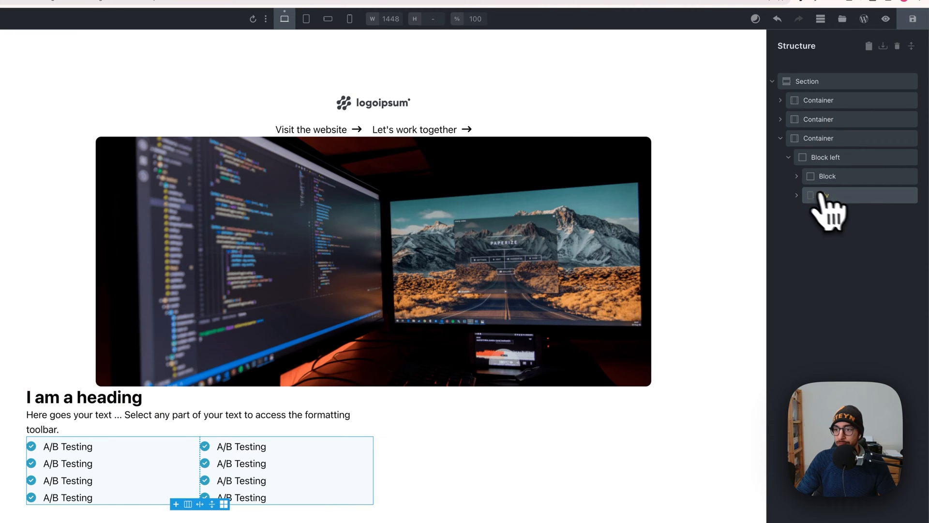
{"action": "left_click", "coordinate": [805, 178]}
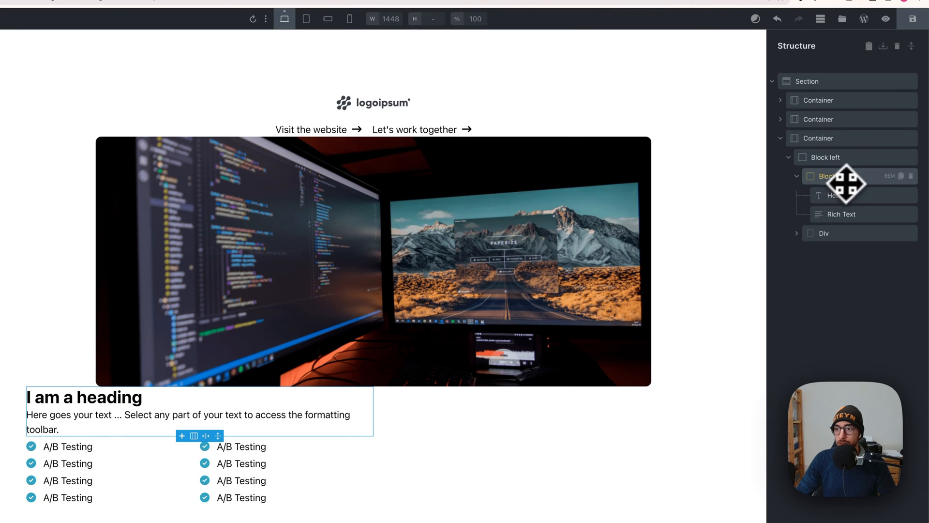
{"action": "right_click", "coordinate": [864, 179]}
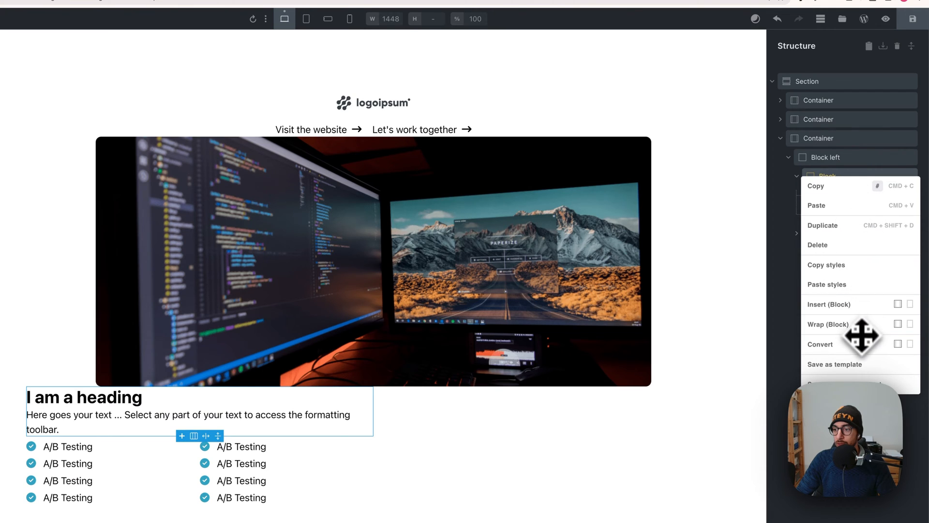
{"action": "left_click", "coordinate": [911, 344]}
{"action": "left_click", "coordinate": [797, 176]}
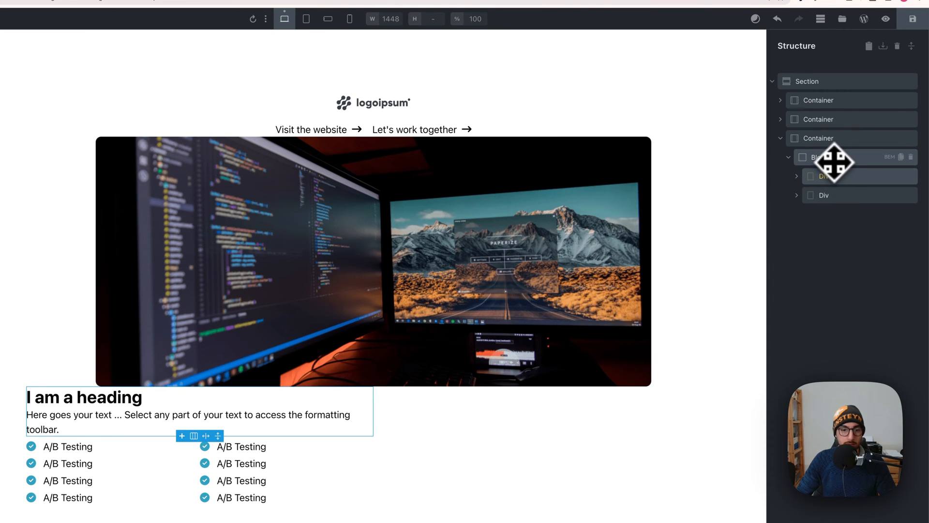
{"action": "left_click_drag", "start_coordinate": [835, 164], "coordinate": [835, 174]}
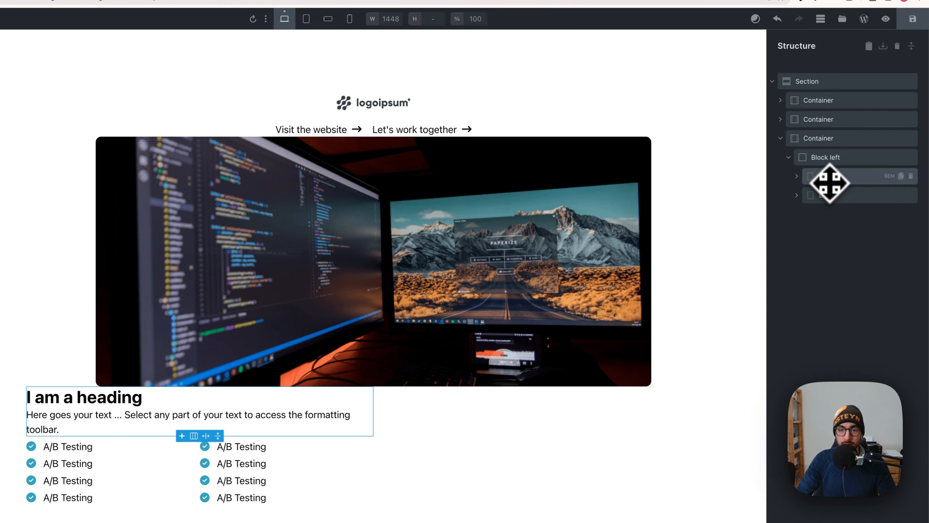
{"action": "left_click", "coordinate": [799, 179]}
{"action": "left_click", "coordinate": [799, 179]}
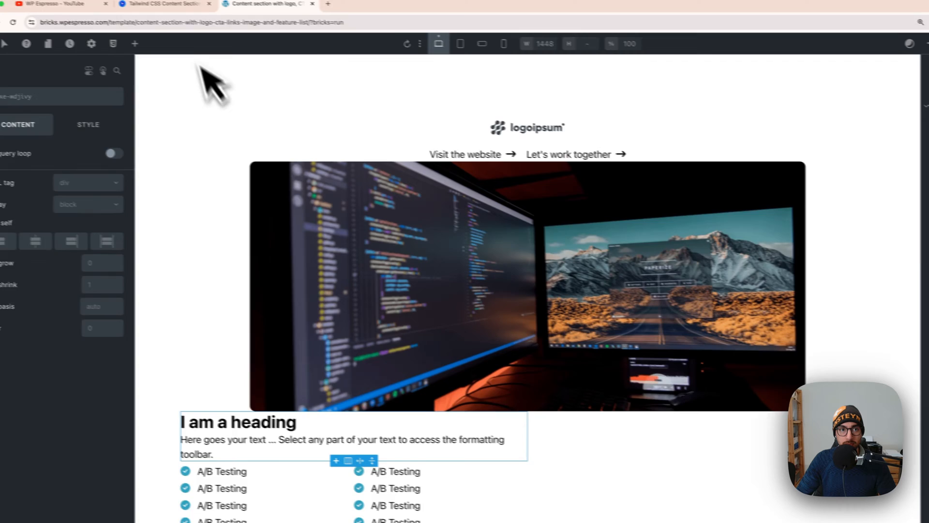
Replace the placeholder heading with "Overview" from the Flowbite reference page.
{"action": "left_click", "coordinate": [172, 4]}
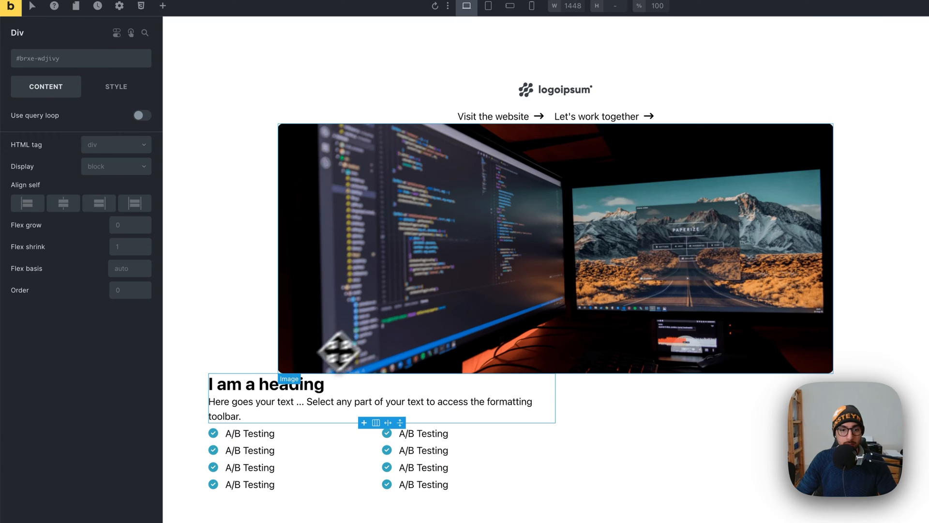
{"action": "left_click", "coordinate": [270, 387]}
{"action": "left_click", "coordinate": [86, 121]}
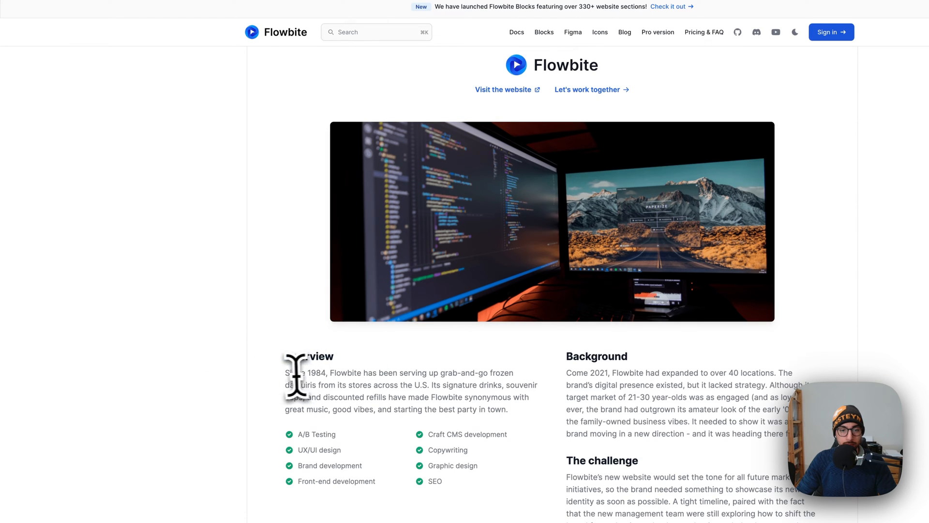
Replace the placeholder rich text with the Overview paragraph copied from the Flowbite reference, starting "Since 1984, Flowbite has been serving".
{"action": "left_click_drag", "start_coordinate": [296, 375], "coordinate": [515, 426]}
{"action": "key", "text": "super+c"}
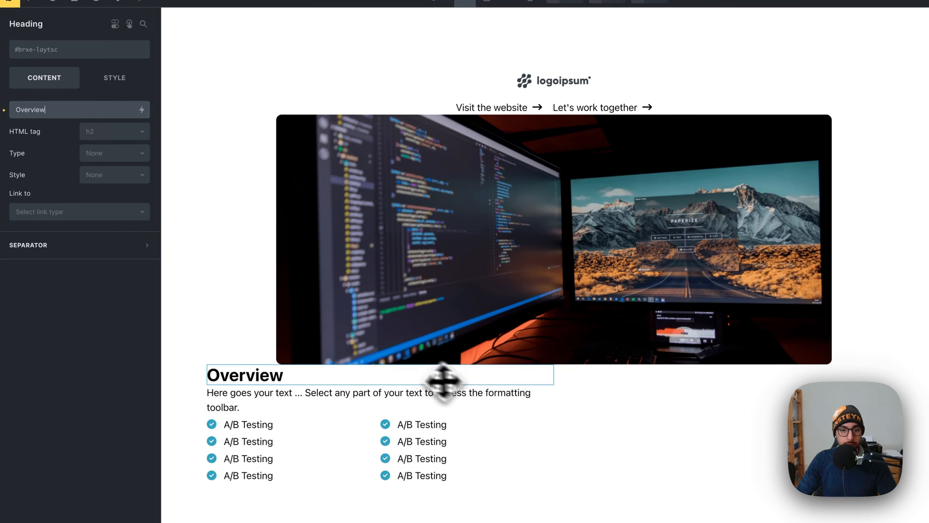
{"action": "left_click", "coordinate": [303, 398]}
{"action": "left_click_drag", "start_coordinate": [108, 201], "coordinate": [4, 145]}
{"action": "key", "text": "super+v"}
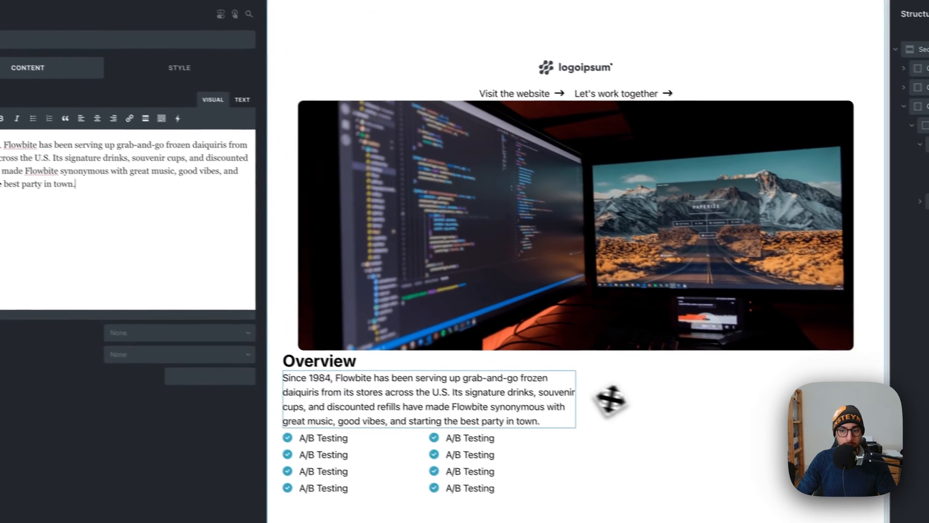
Lay out the div wrapping the Overview heading and text as a vertical flex column with a row gap of var(--space-xs).
{"action": "left_click", "coordinate": [675, 417]}
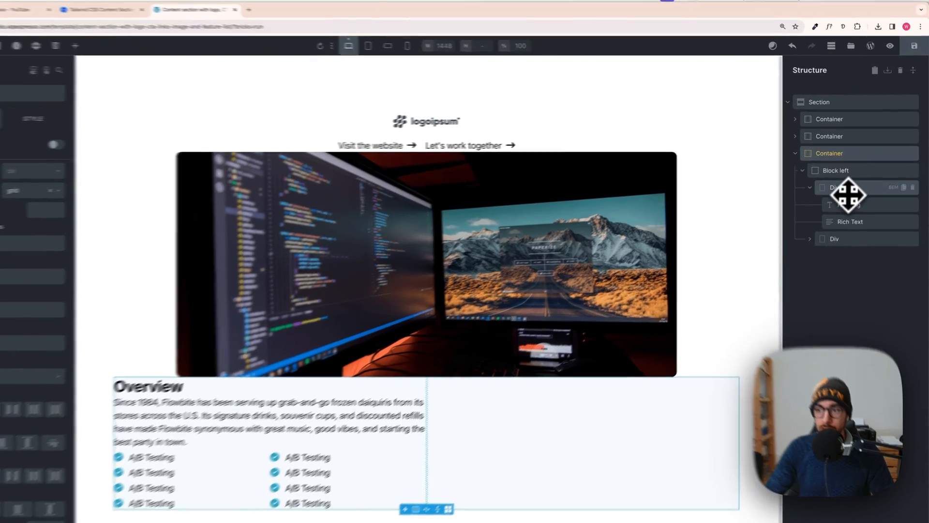
{"action": "left_click", "coordinate": [850, 182]}
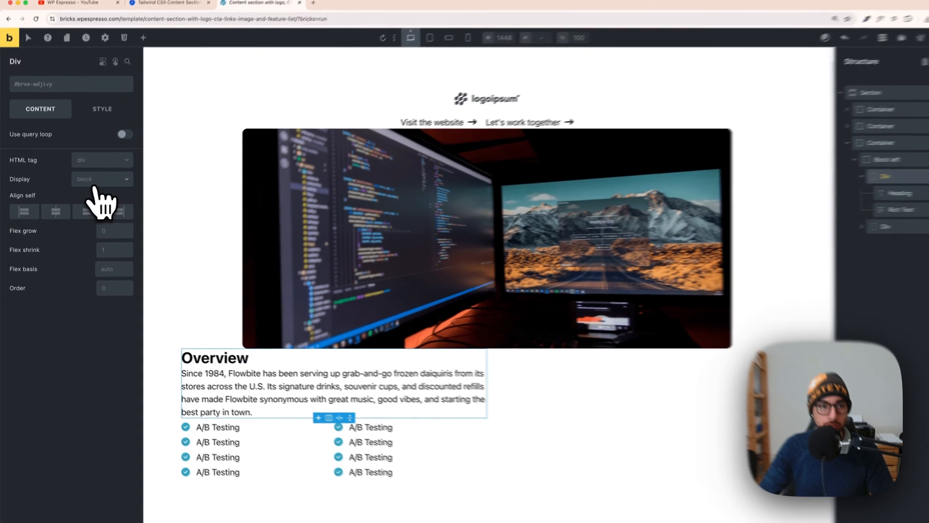
{"action": "left_click", "coordinate": [95, 184]}
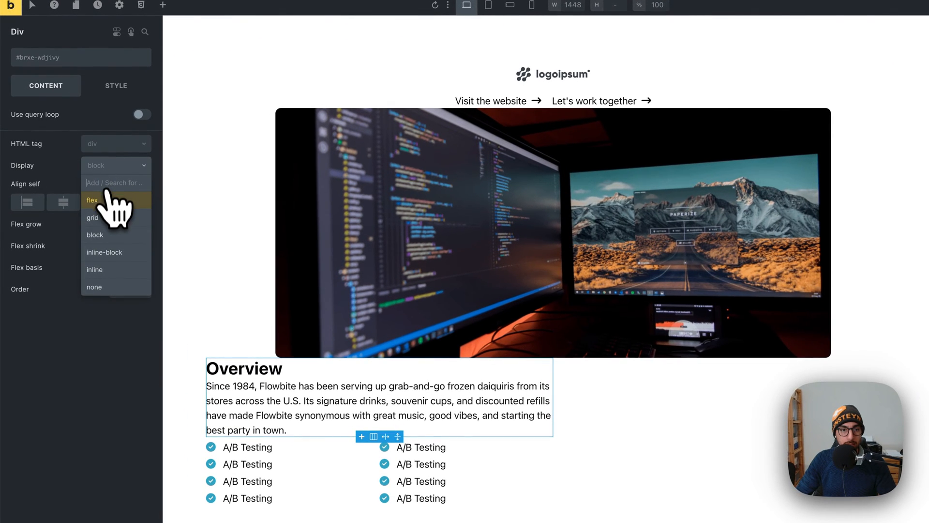
{"action": "left_click", "coordinate": [110, 201]}
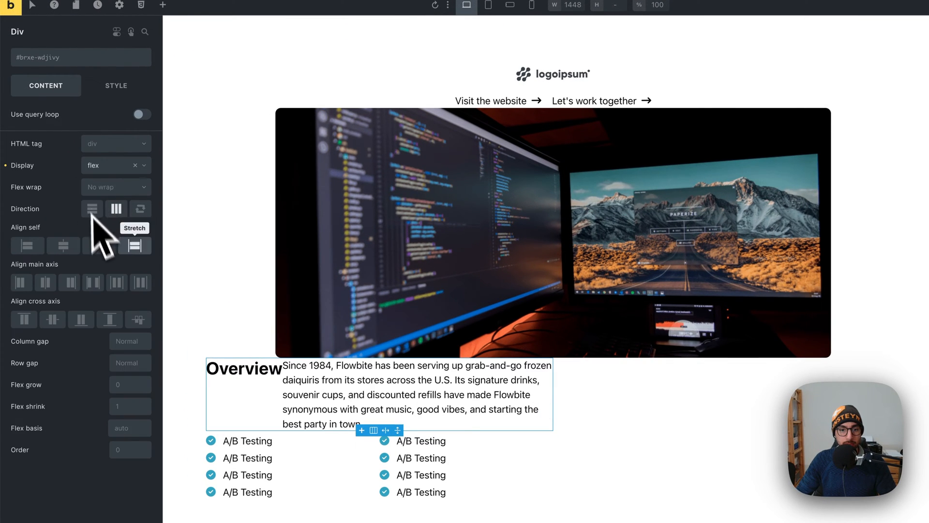
{"action": "left_click", "coordinate": [92, 209]}
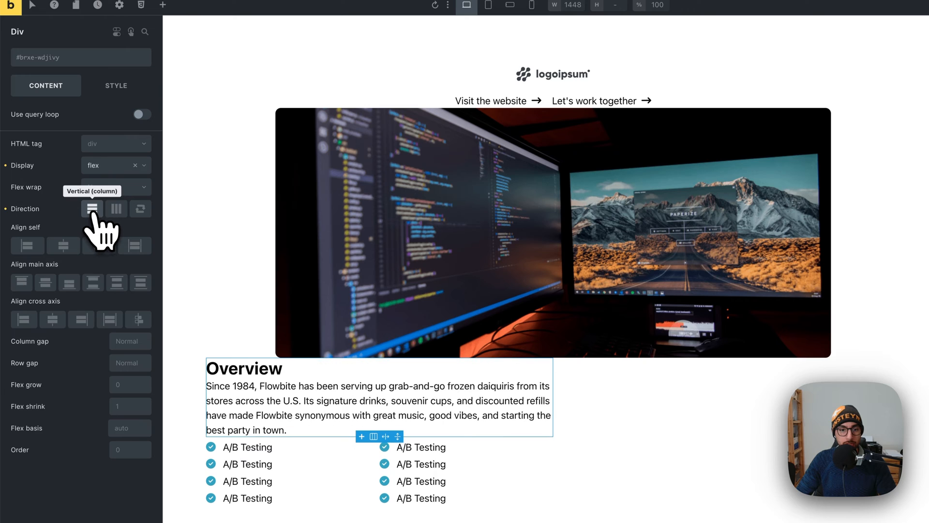
{"action": "left_click", "coordinate": [135, 363]}
{"action": "left_click", "coordinate": [55, 181]}
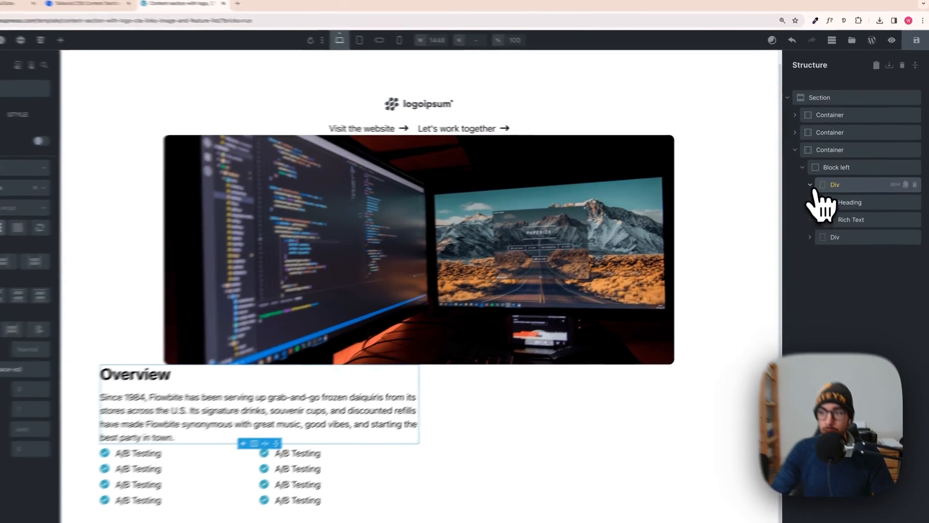
Set the row gap of Block left to var(--space-m).
{"action": "left_click", "coordinate": [818, 182]}
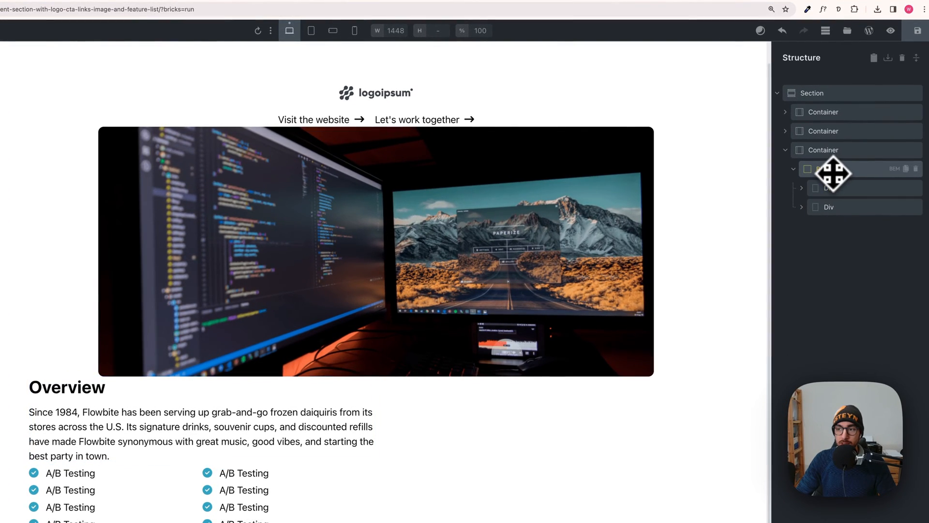
{"action": "left_click", "coordinate": [836, 169]}
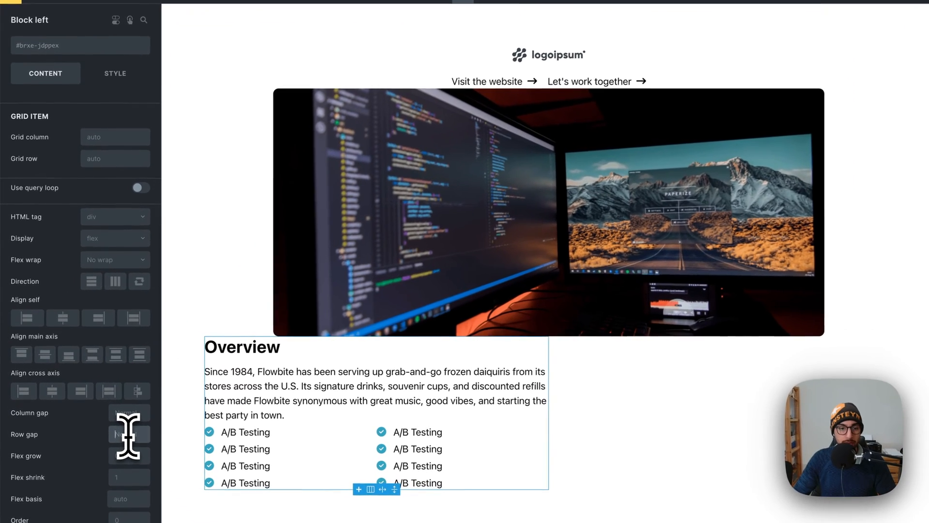
{"action": "right_click", "coordinate": [109, 422]}
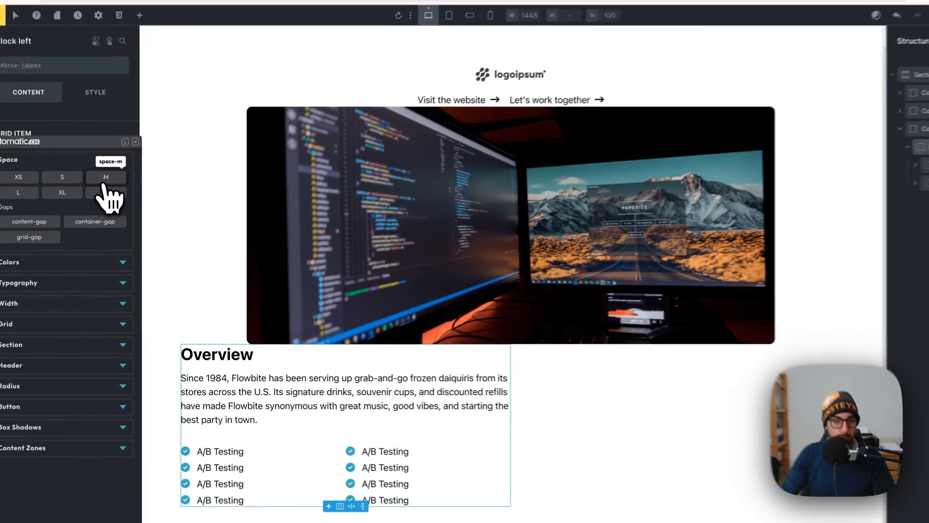
{"action": "left_click", "coordinate": [106, 194]}
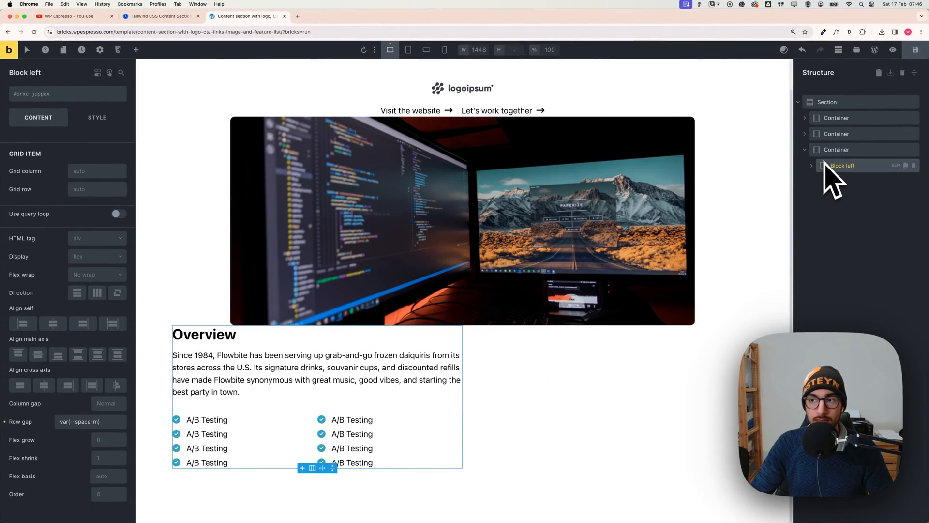
Set the row gap of the whole section to var(--space-l).
{"action": "left_click", "coordinate": [818, 151]}
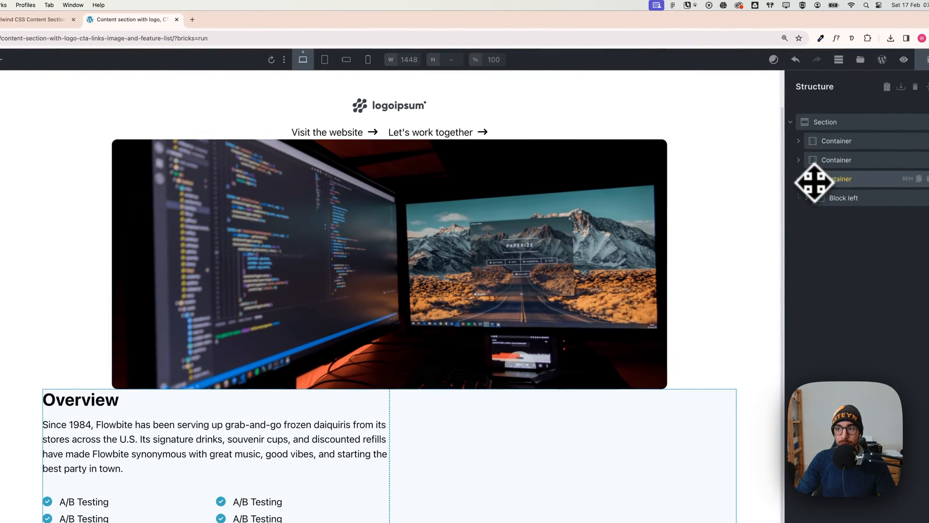
{"action": "left_click", "coordinate": [831, 124]}
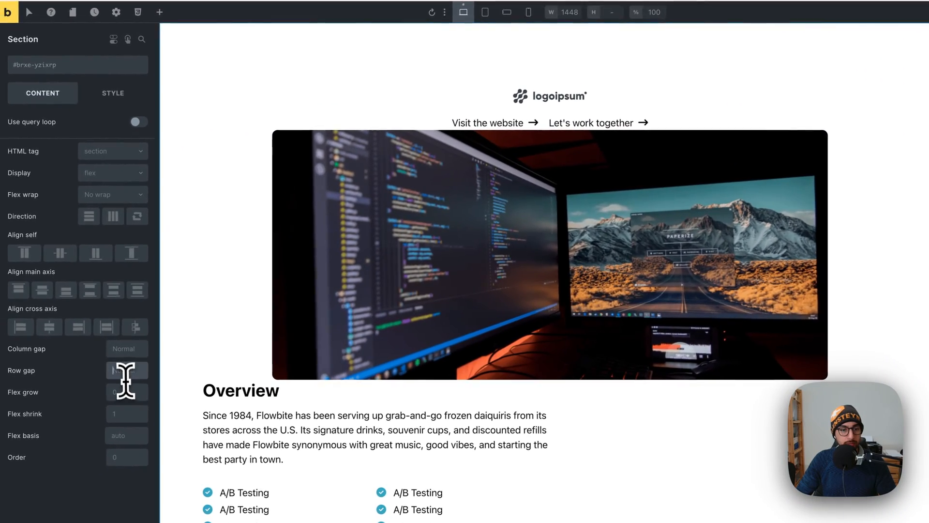
{"action": "right_click", "coordinate": [125, 371]}
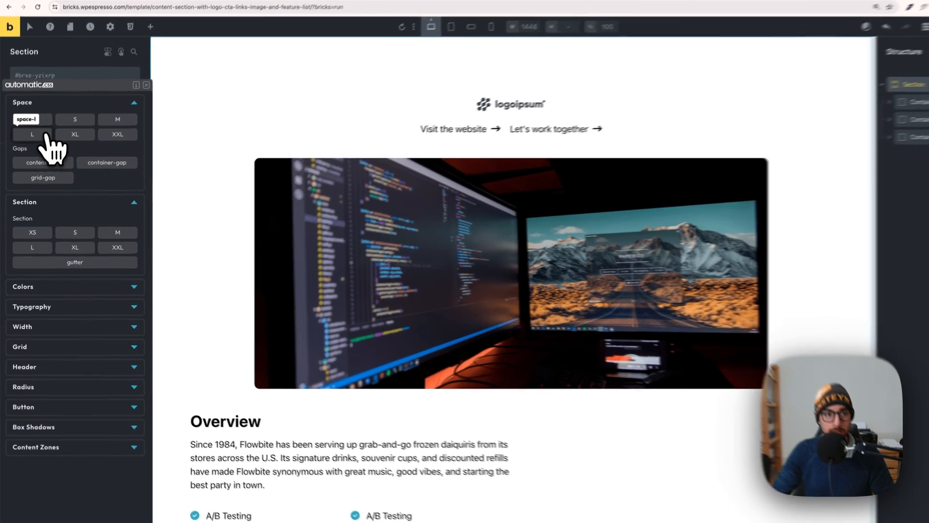
{"action": "left_click", "coordinate": [43, 148]}
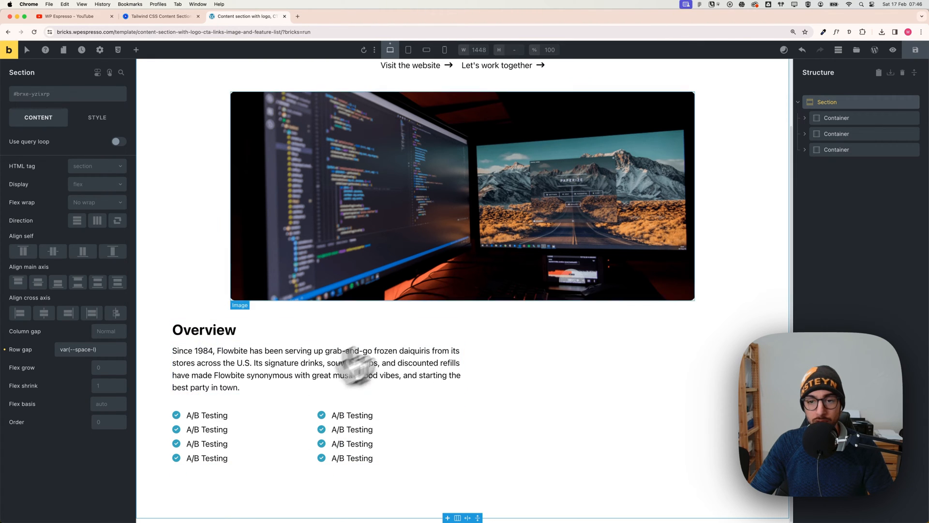
Duplicate Block left inside the third container and rename the copy as "Block right".
{"action": "left_click", "coordinate": [840, 150]}
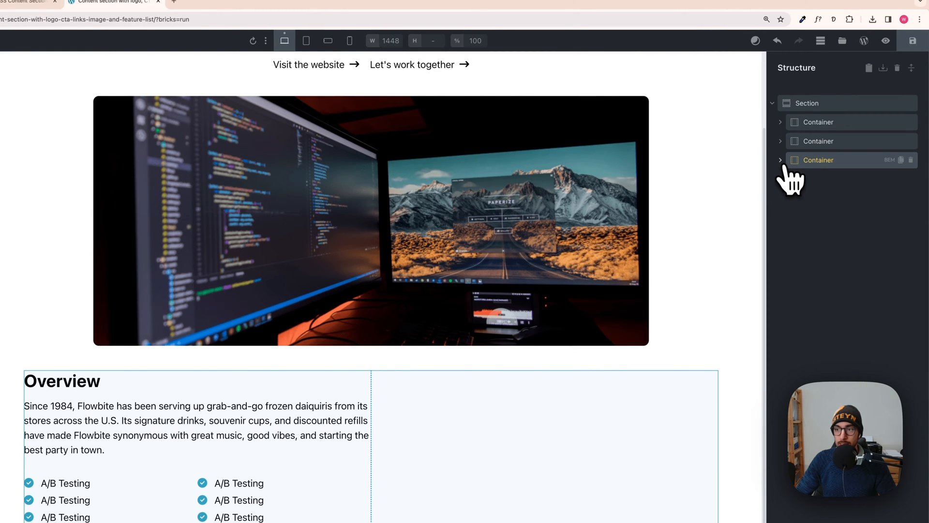
{"action": "left_click", "coordinate": [781, 161]}
{"action": "left_click", "coordinate": [823, 181]}
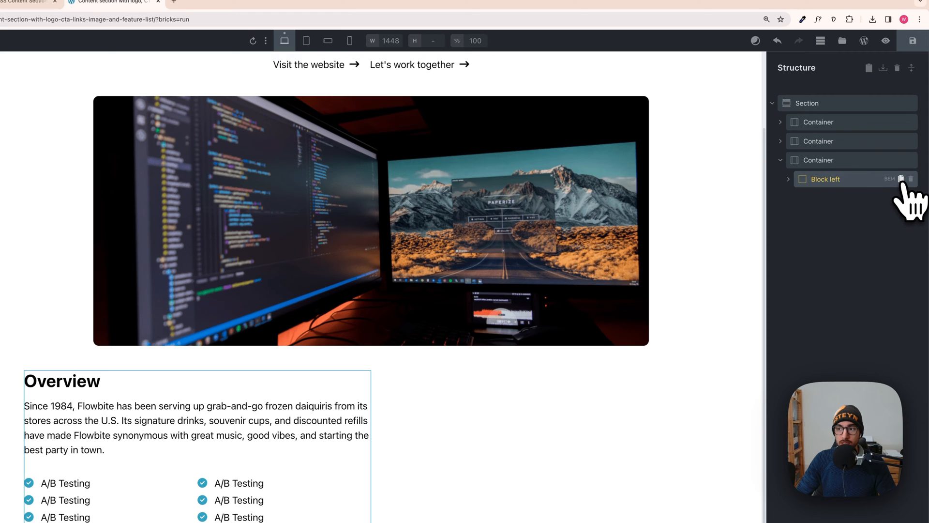
{"action": "left_click", "coordinate": [901, 179]}
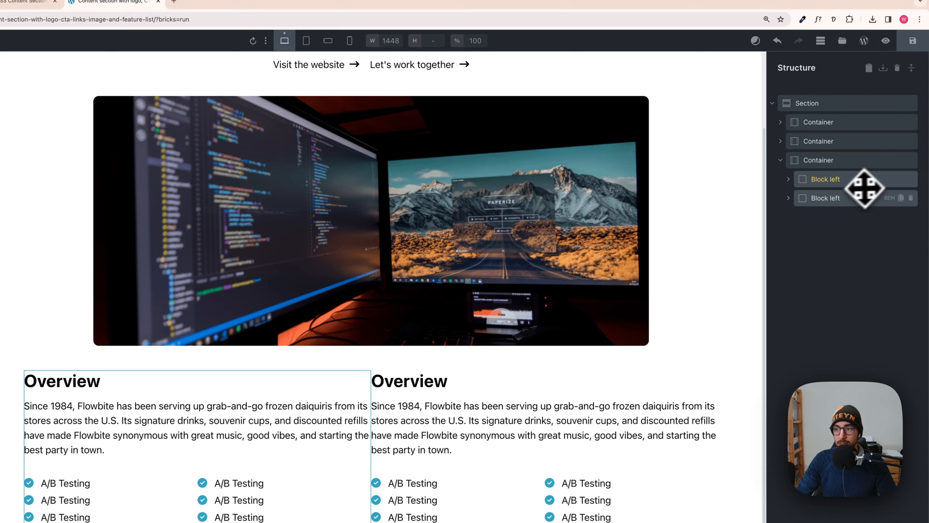
{"action": "left_click", "coordinate": [847, 199]}
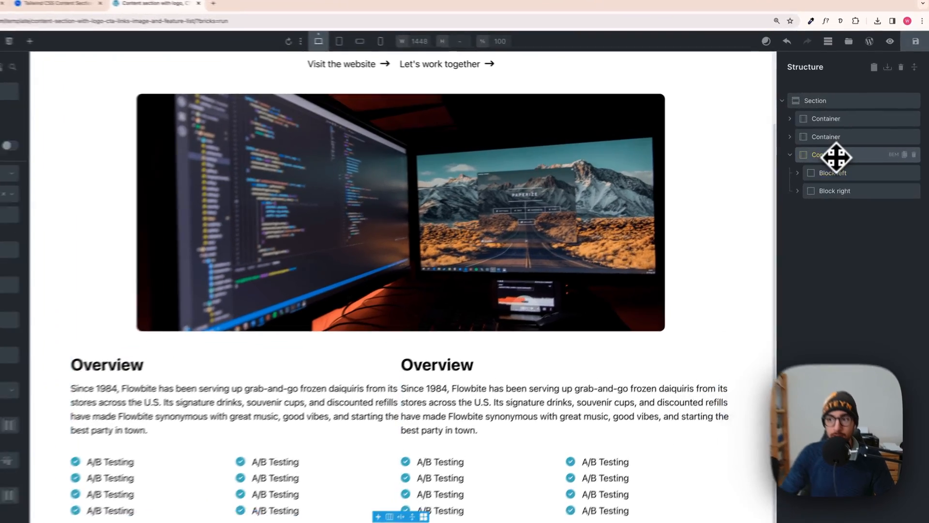
Try a grid gap of var(--space-xxl) on the container holding the left and right blocks.
{"action": "left_click", "coordinate": [845, 150]}
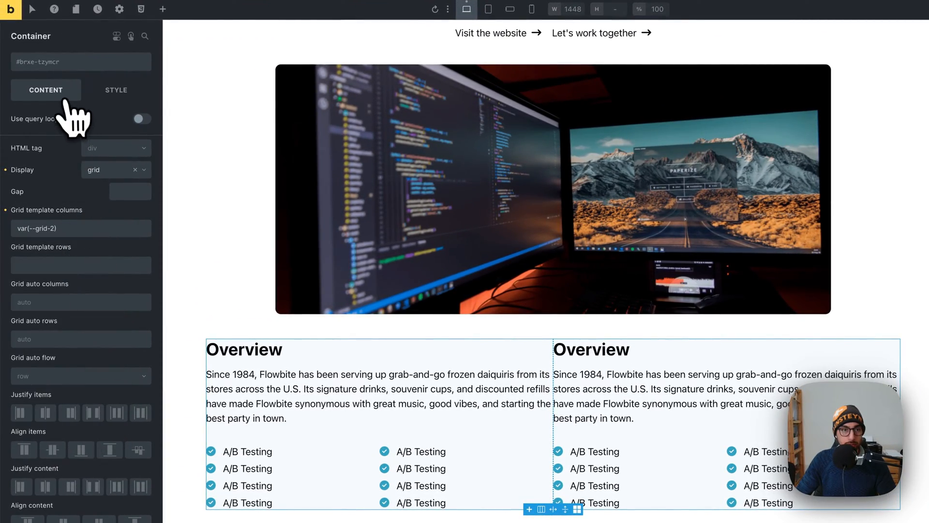
{"action": "right_click", "coordinate": [129, 191]}
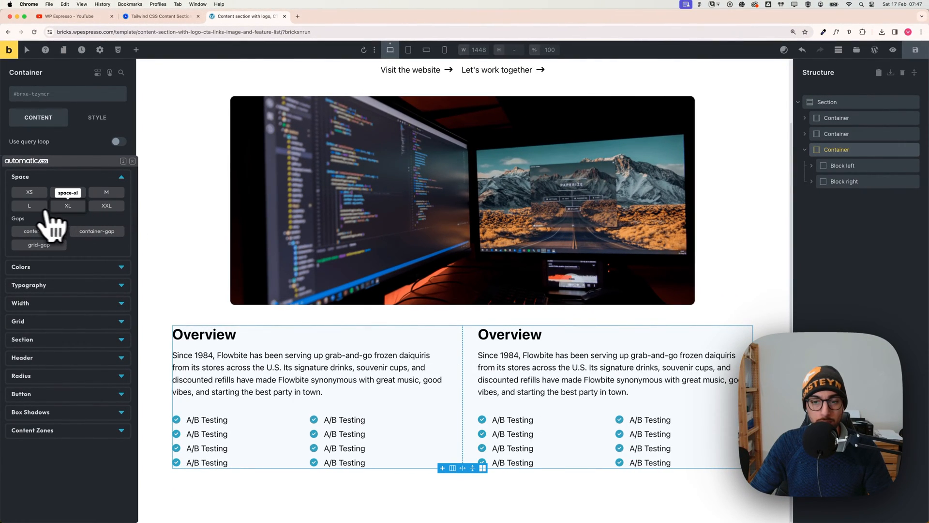
{"action": "left_click", "coordinate": [107, 207]}
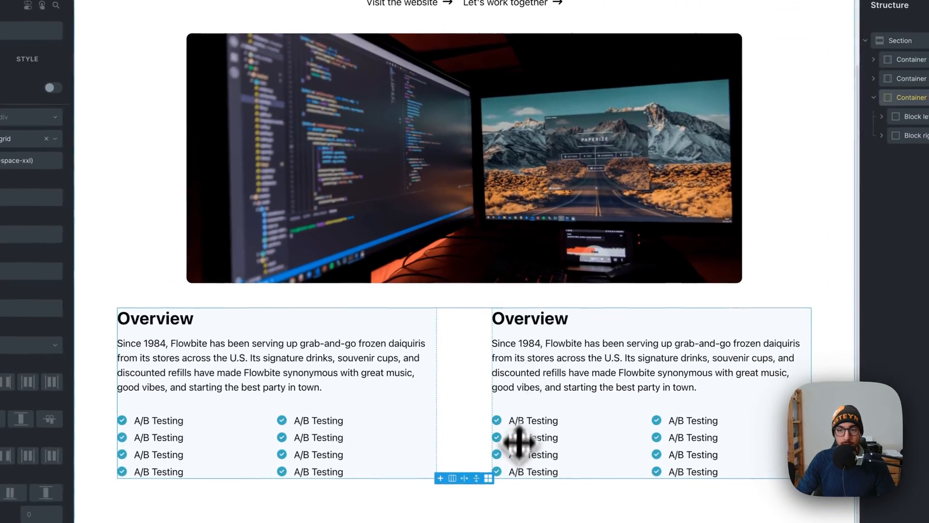
{"action": "left_click", "coordinate": [521, 492]}
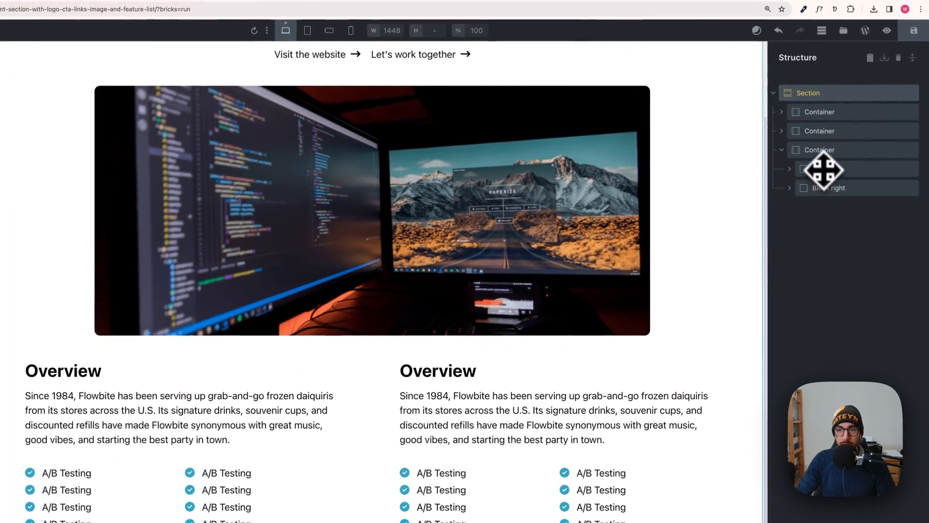
Replace the two-column container's grid gap with var(--space-xl).
{"action": "left_click", "coordinate": [822, 150]}
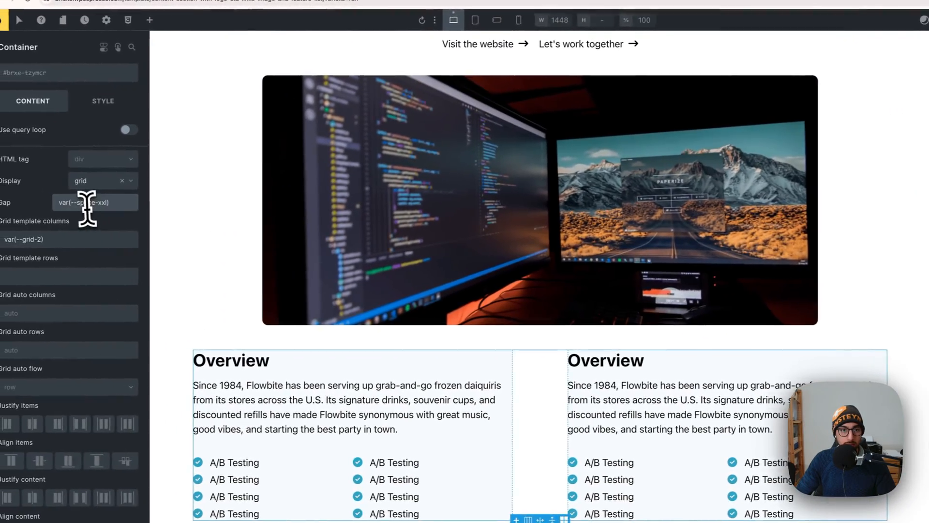
{"action": "key", "text": "BackSpace"}
{"action": "right_click", "coordinate": [92, 201]}
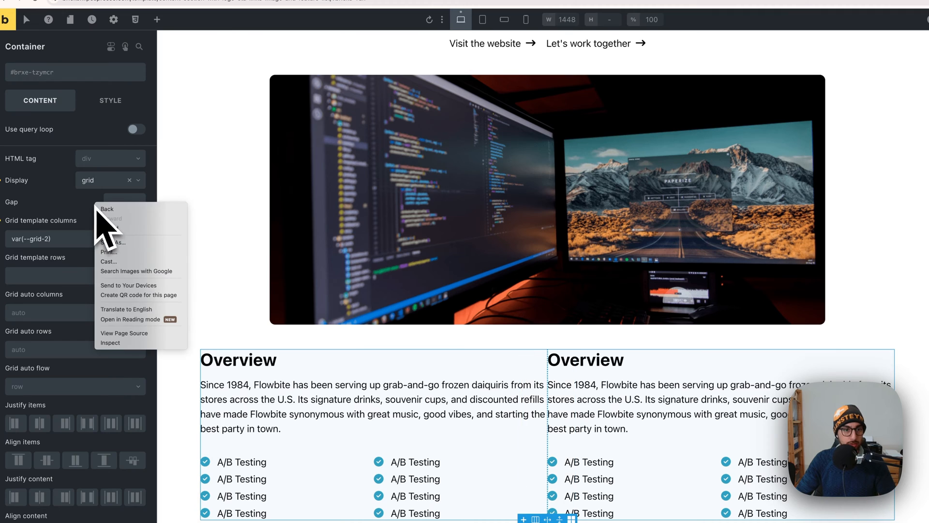
{"action": "left_click", "coordinate": [91, 199]}
{"action": "right_click", "coordinate": [112, 201]}
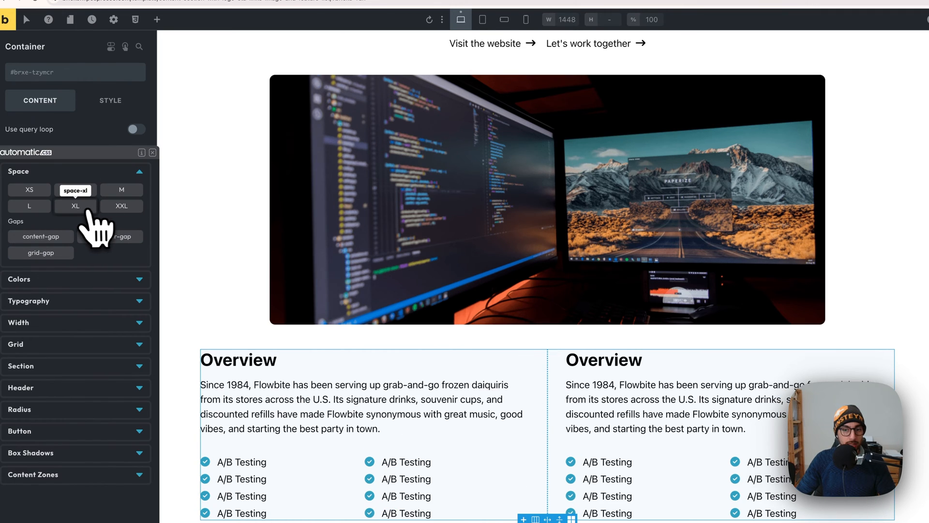
{"action": "left_click", "coordinate": [75, 206]}
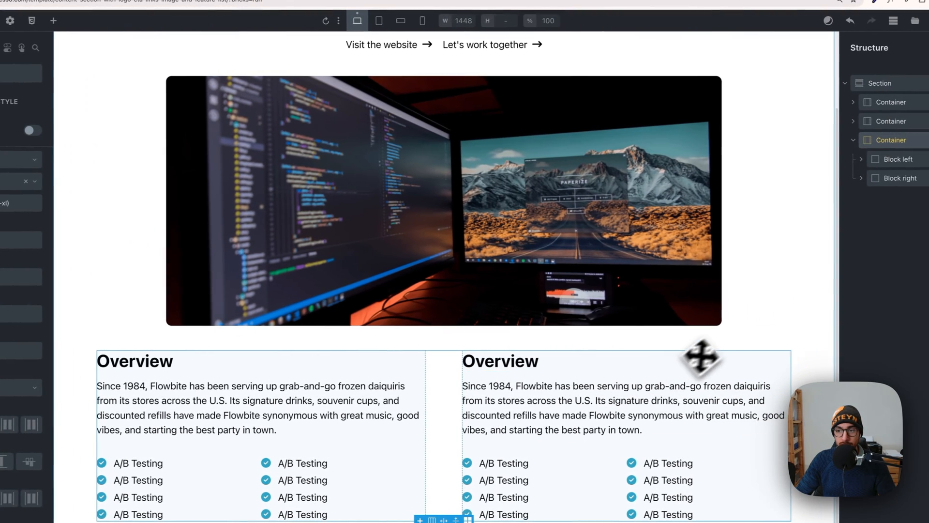
{"action": "scroll", "coordinate": [596, 312], "scroll_direction": "down", "scroll_amount": 1}
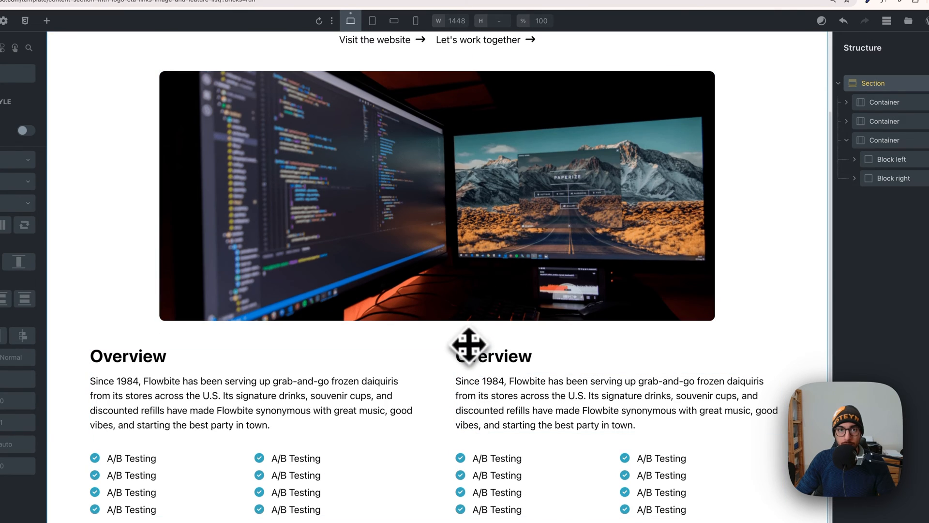
Change the heading in Block right to "Background", taken from the Flowbite reference page.
{"action": "key", "text": "ctrl+Tab"}
{"action": "left_click", "coordinate": [496, 402]}
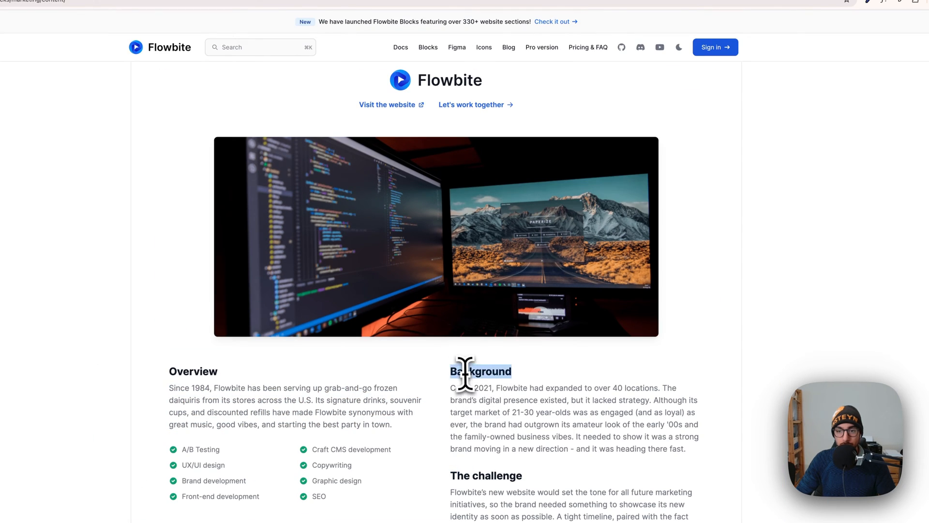
{"action": "key", "text": "ctrl+shift+Tab"}
{"action": "scroll", "coordinate": [490, 373], "scroll_direction": "up", "scroll_amount": 1}
{"action": "left_click", "coordinate": [490, 363]}
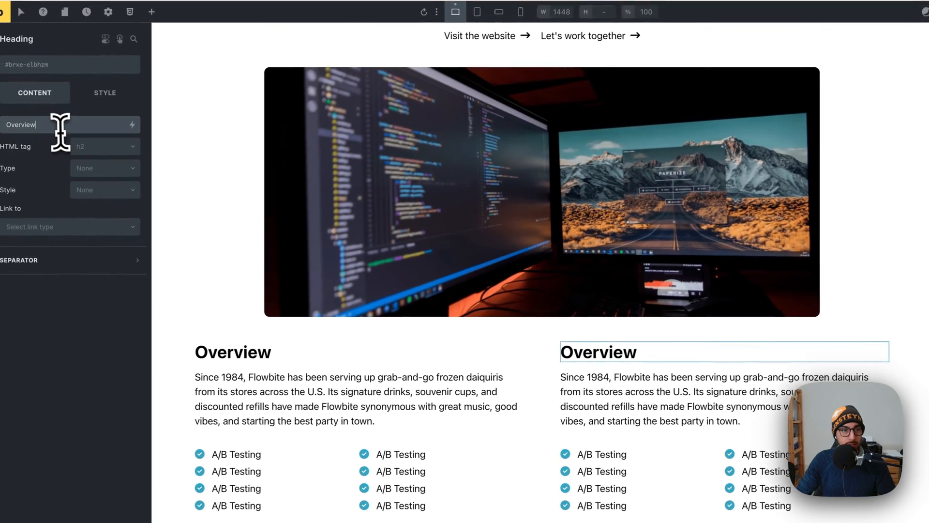
{"action": "triple_click", "coordinate": [61, 128]}
{"action": "type", "text": "Background"}
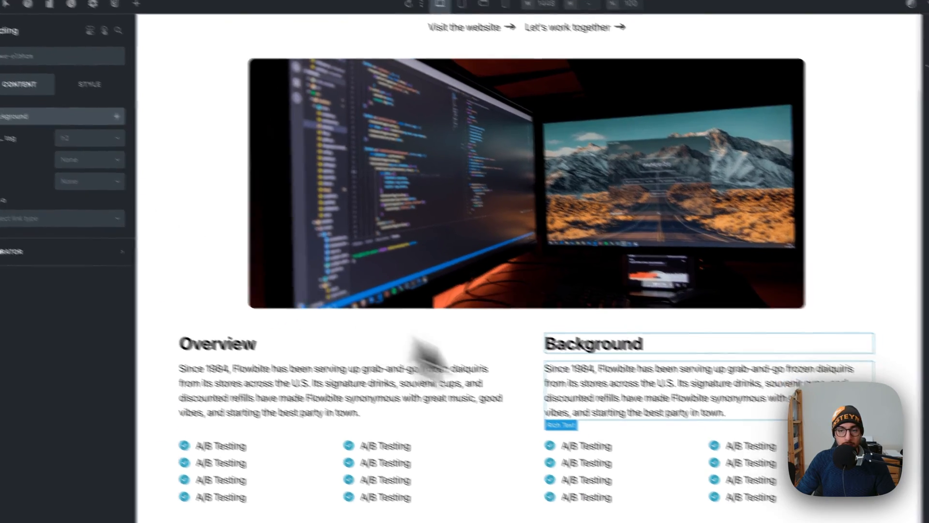
Replace the rich text in Block right with the Background paragraph copied from Flowbite, starting "Come 2021, Flowbite had expanded to over 40 locations".
{"action": "key", "text": "ctrl+Tab"}
{"action": "left_click", "coordinate": [460, 337]}
{"action": "left_click_drag", "start_coordinate": [461, 339], "coordinate": [700, 406]}
{"action": "key", "text": "ctrl+c"}
{"action": "key", "text": "ctrl+Tab"}
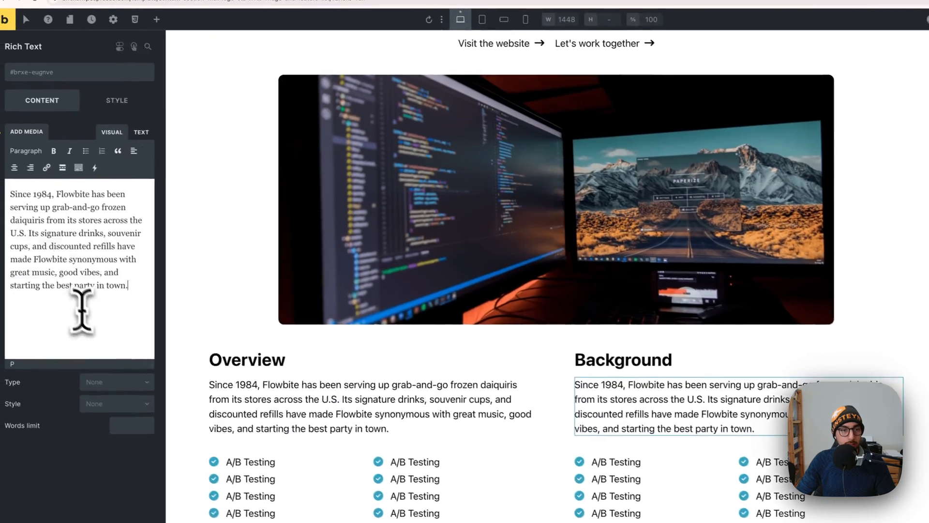
{"action": "left_click_drag", "start_coordinate": [79, 305], "coordinate": [72, 195]}
{"action": "key", "text": "ctrl+v"}
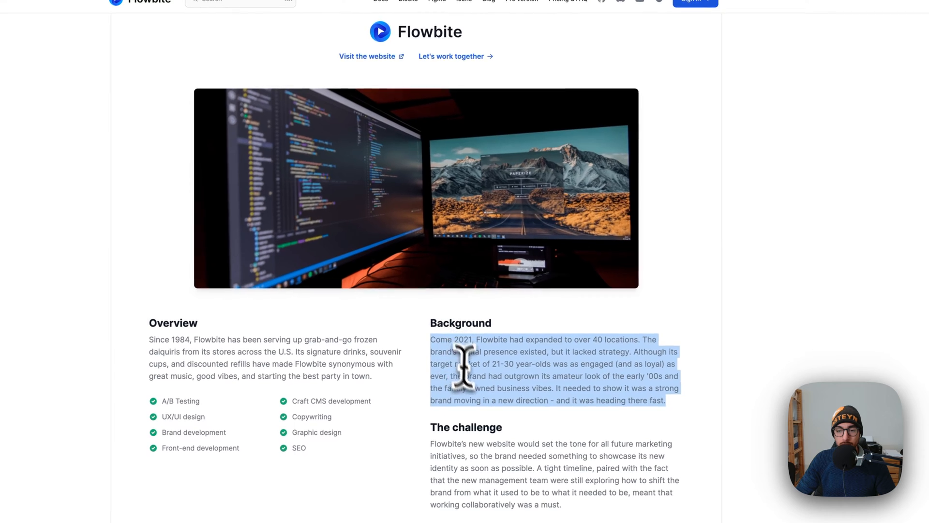
Delete the Div holding the two checkmark lists from Block right.
{"action": "scroll", "coordinate": [472, 373], "scroll_direction": "down", "scroll_amount": 3}
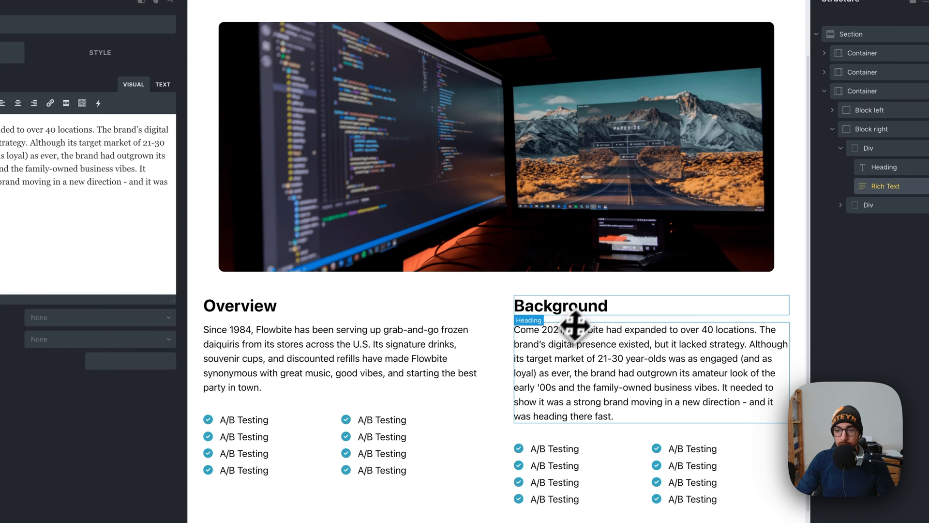
{"action": "left_click", "coordinate": [605, 306]}
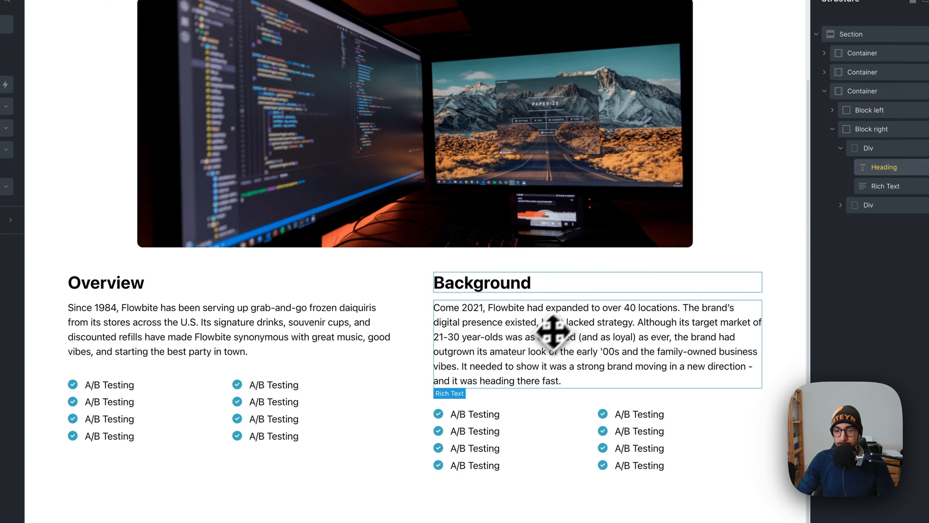
{"action": "left_click", "coordinate": [511, 422]}
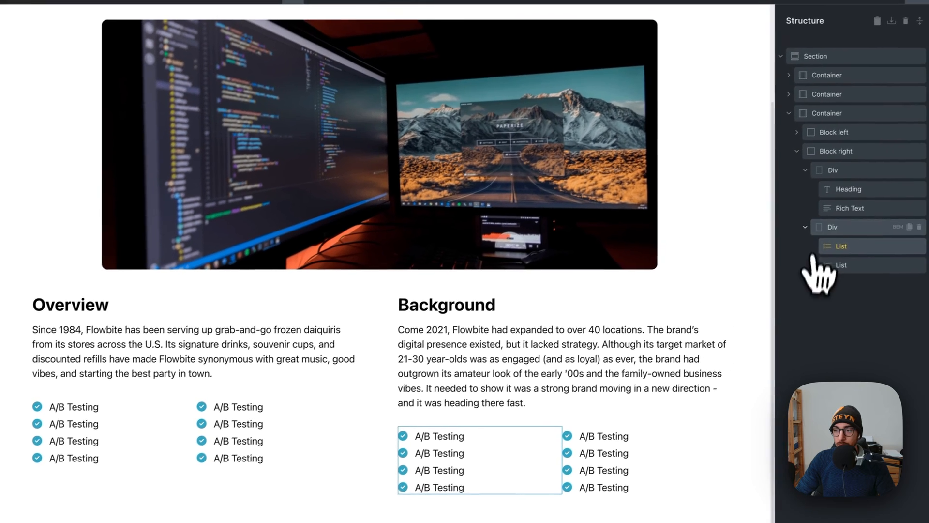
{"action": "left_click", "coordinate": [841, 205]}
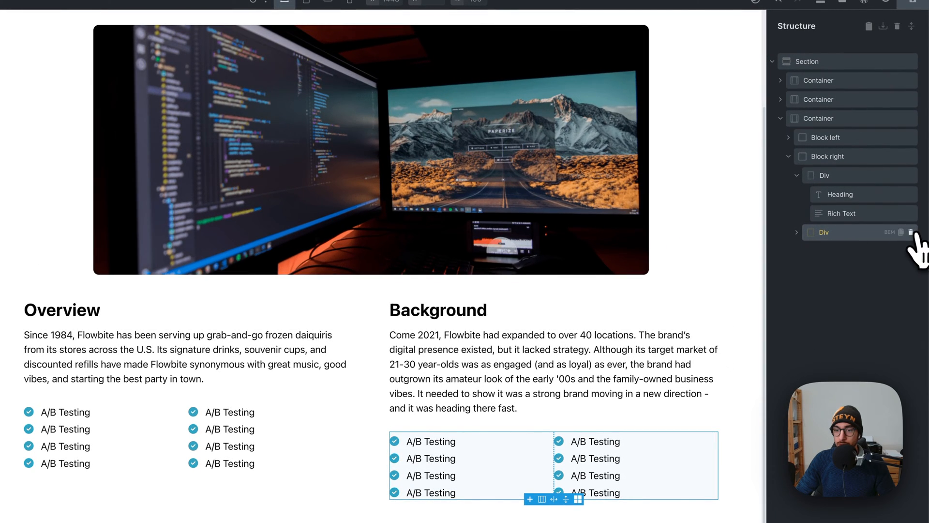
{"action": "left_click", "coordinate": [911, 232]}
Duplicate the Background Div in Block right and change the copy's heading to "The challenge".
{"action": "left_click", "coordinate": [797, 176]}
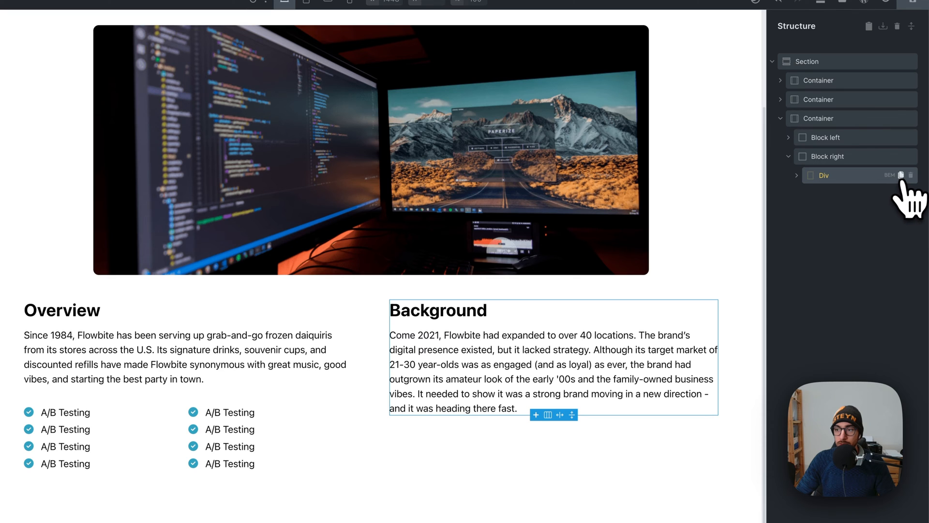
{"action": "left_click", "coordinate": [901, 176]}
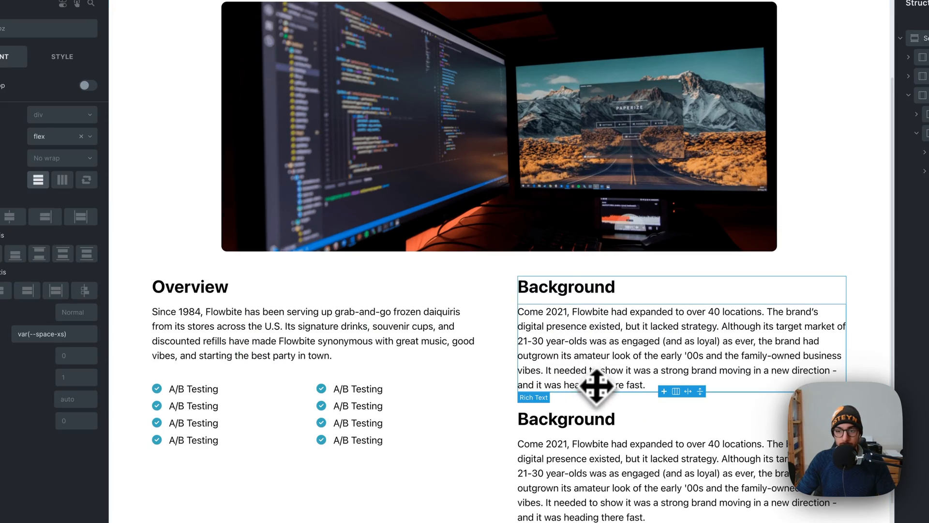
{"action": "left_click", "coordinate": [575, 417]}
{"action": "triple_click", "coordinate": [48, 110]}
{"action": "type", "text": "The challenge"}
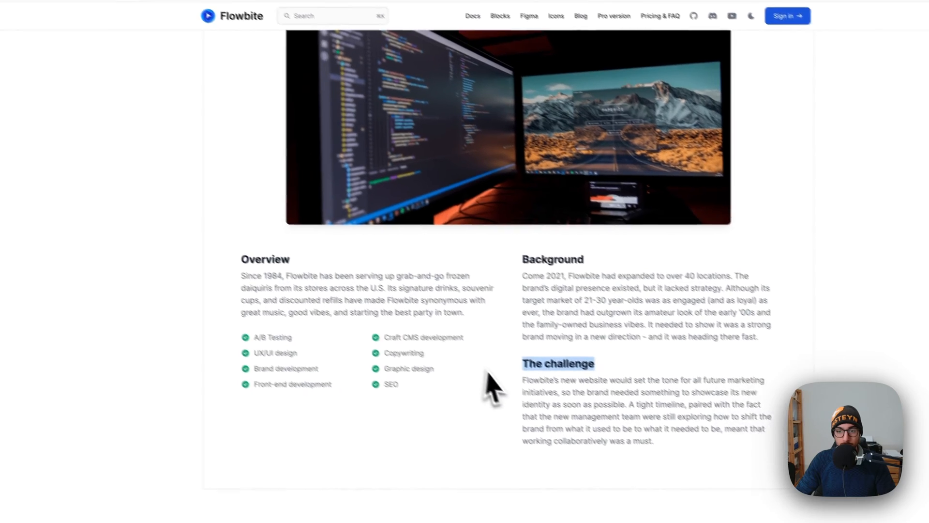
Replace the rich text under "The challenge" with the matching Flowbite paragraph, starting "Flowbite's new website would set the tone for all future marketing initiatives".
{"action": "left_click_drag", "start_coordinate": [524, 380], "coordinate": [655, 441]}
{"action": "key", "text": "super+c"}
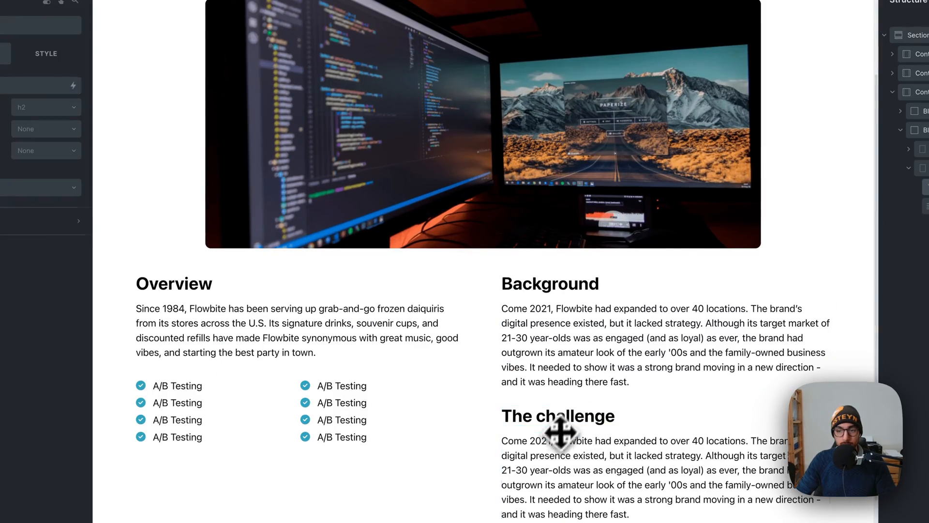
{"action": "left_click", "coordinate": [561, 438]}
{"action": "left_click", "coordinate": [78, 220]}
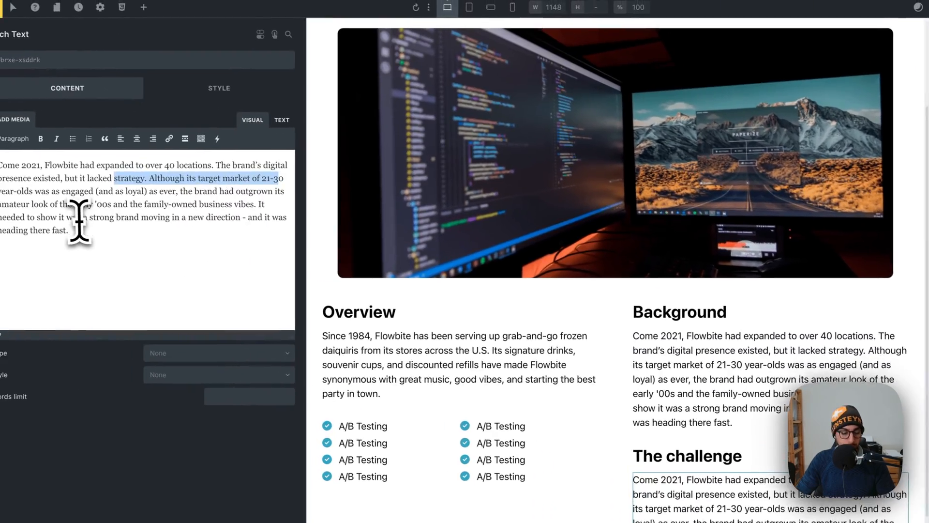
{"action": "key", "text": "super+a"}
{"action": "key", "text": "super+v"}
{"action": "scroll", "coordinate": [484, 291], "scroll_direction": "down", "scroll_amount": 1}
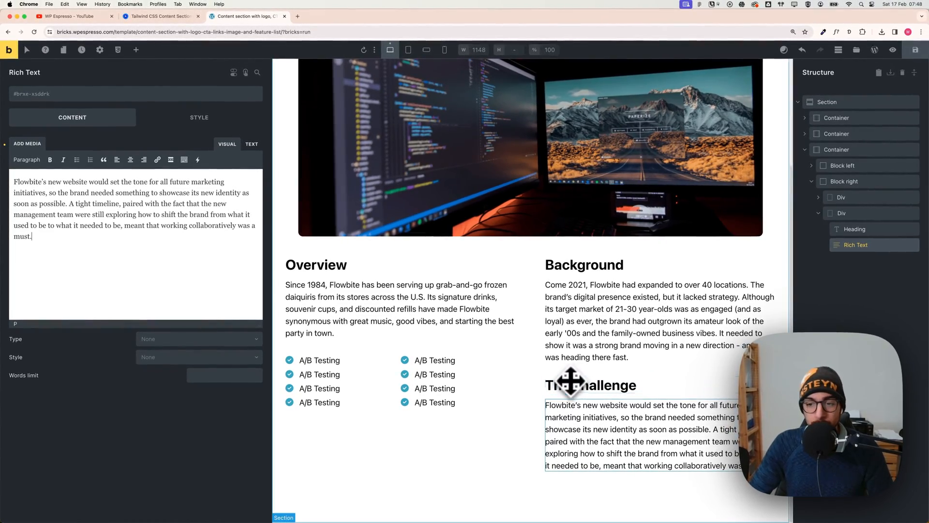
{"action": "scroll", "coordinate": [580, 363], "scroll_direction": "up", "scroll_amount": 1}
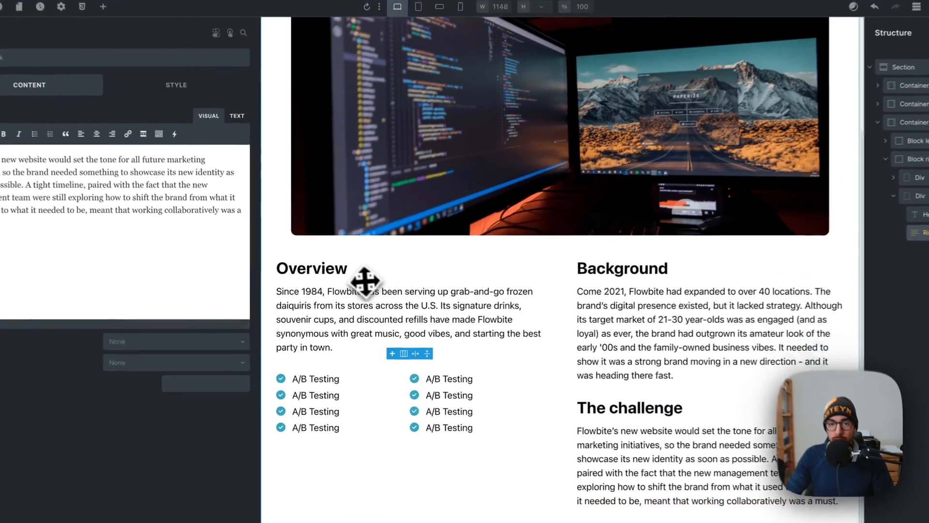
Apply the BEM classes div, div__heading and div__text to the Overview Div, its heading and its text.
{"action": "left_click", "coordinate": [341, 274]}
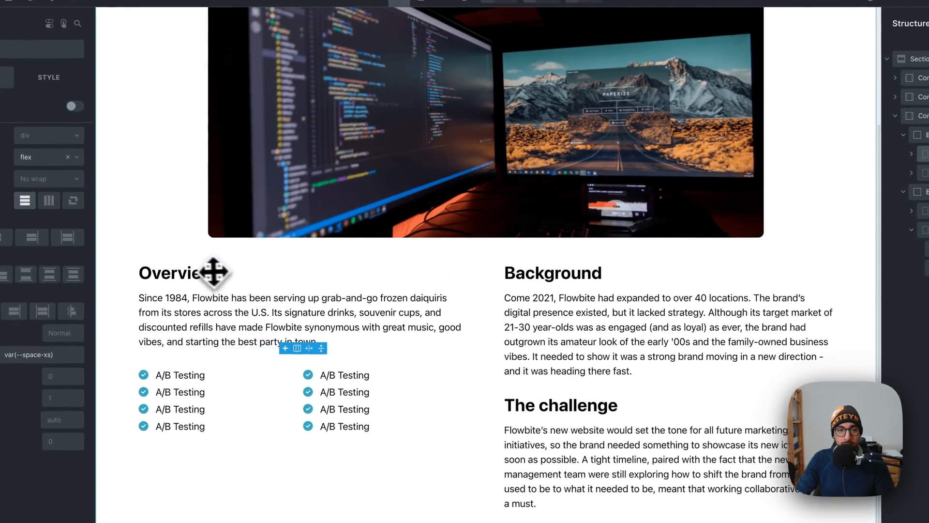
{"action": "left_click", "coordinate": [214, 273]}
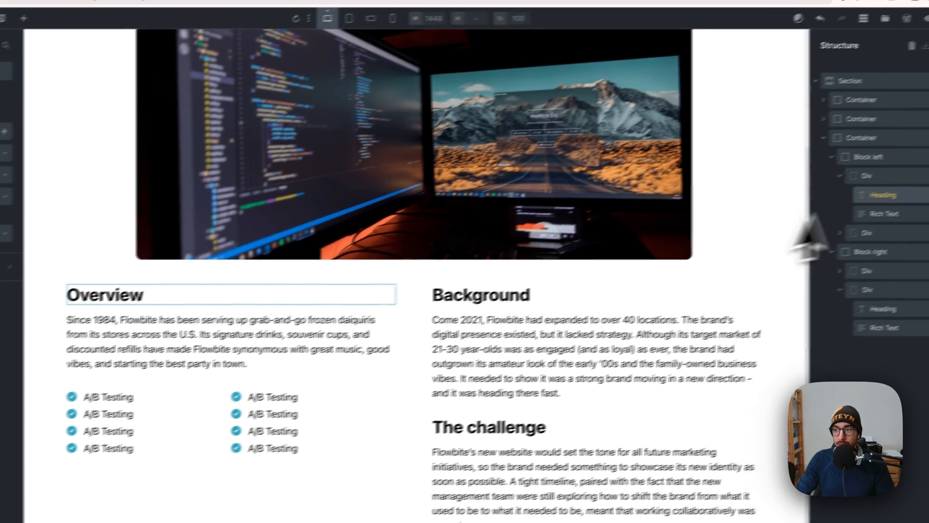
{"action": "left_click", "coordinate": [839, 176]}
{"action": "left_click", "coordinate": [832, 214]}
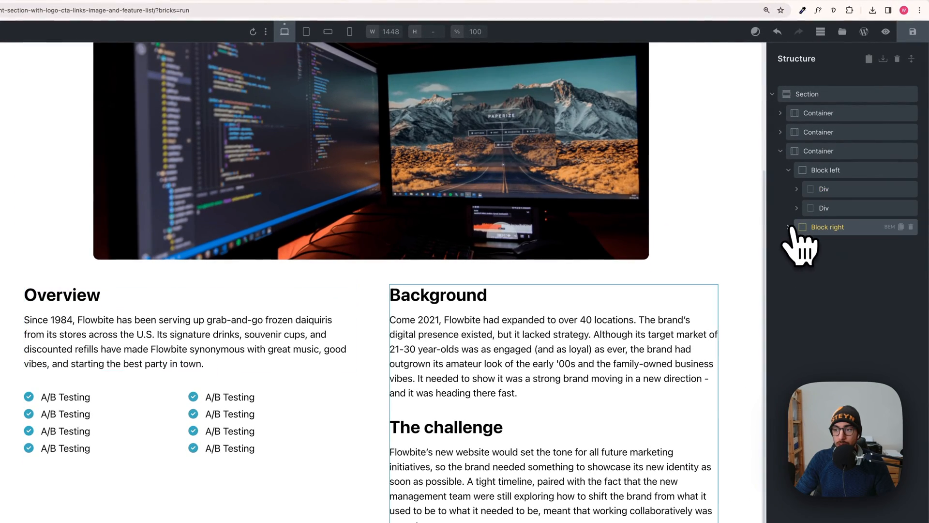
{"action": "left_click", "coordinate": [789, 169]}
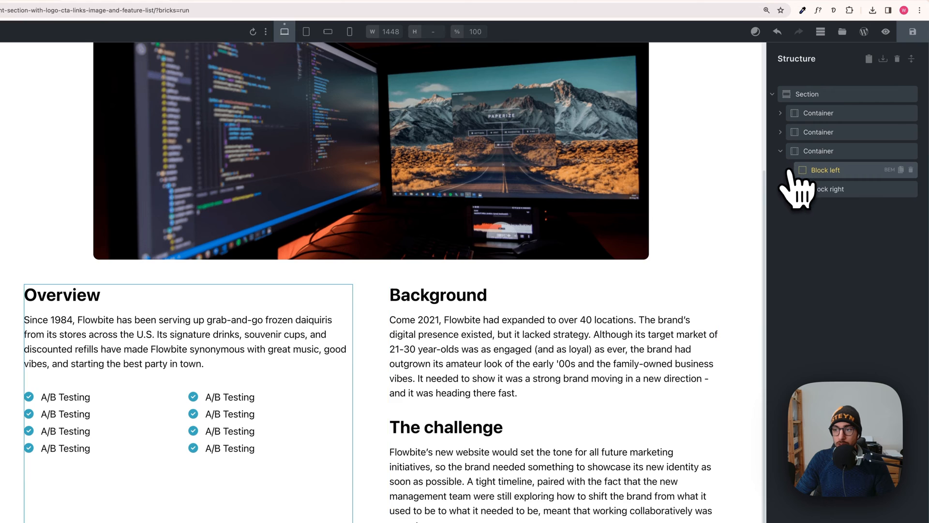
{"action": "left_click", "coordinate": [811, 188]}
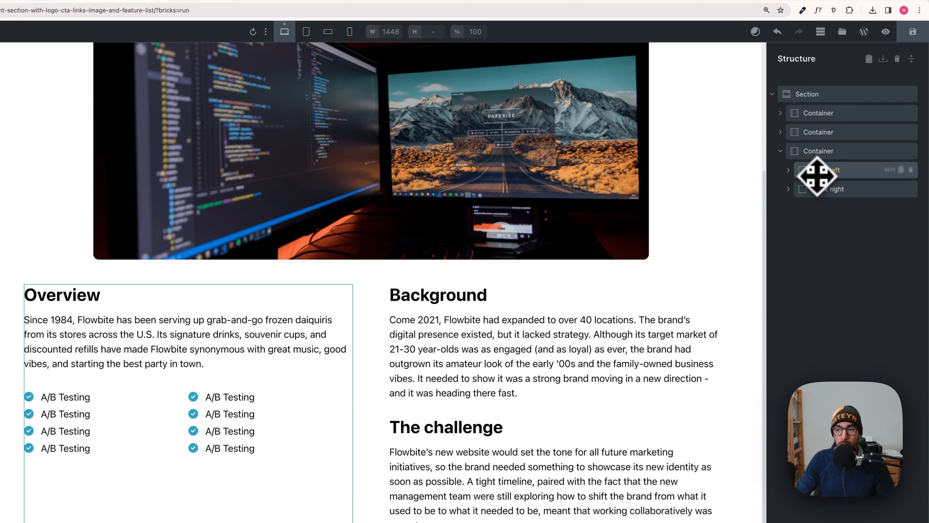
{"action": "left_click", "coordinate": [788, 171]}
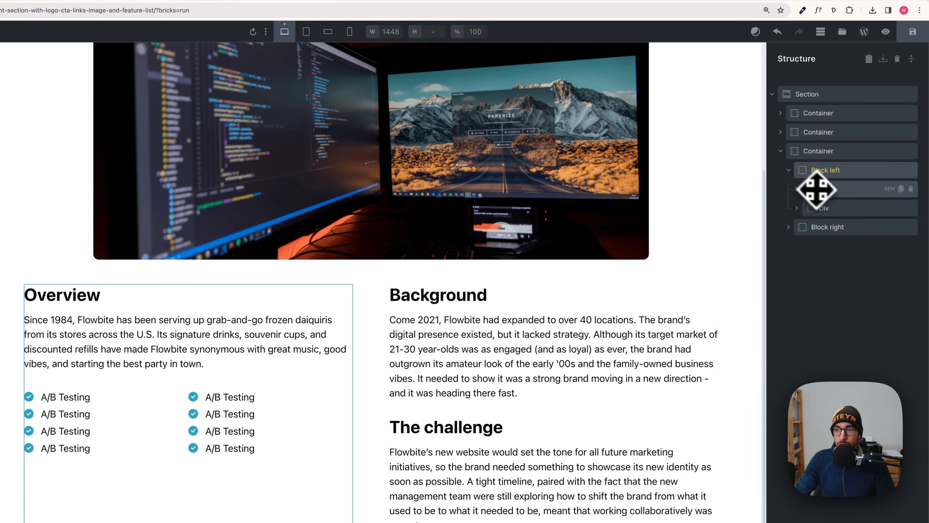
{"action": "left_click", "coordinate": [816, 190]}
{"action": "left_click", "coordinate": [797, 189]}
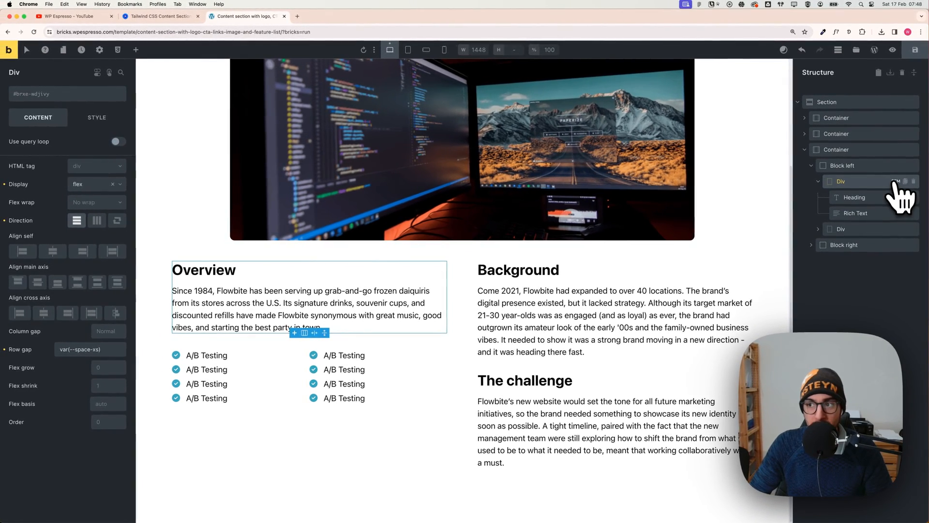
{"action": "left_click", "coordinate": [897, 183]}
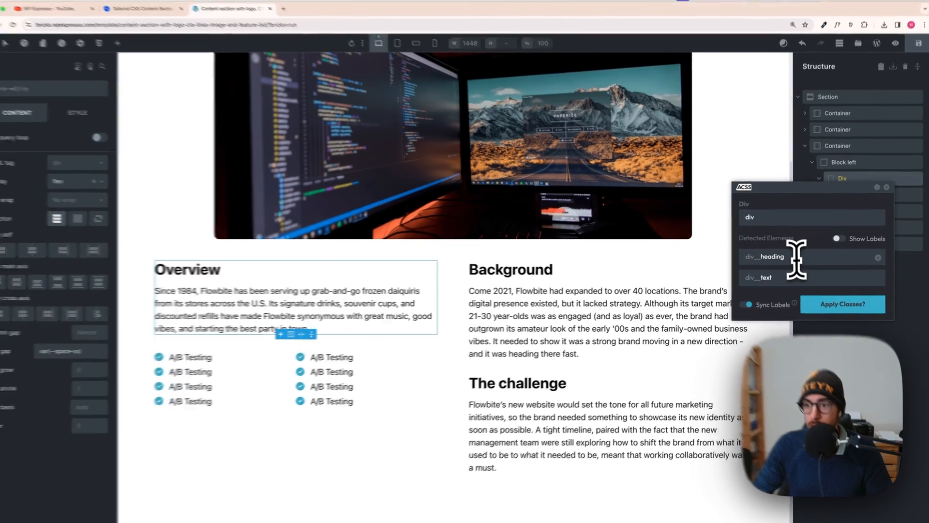
{"action": "left_click", "coordinate": [812, 257]}
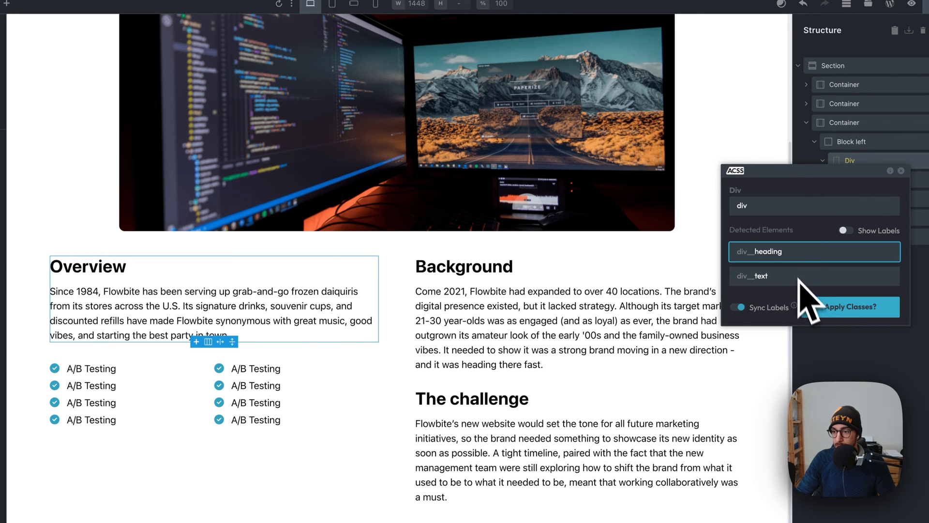
{"action": "left_click", "coordinate": [823, 305]}
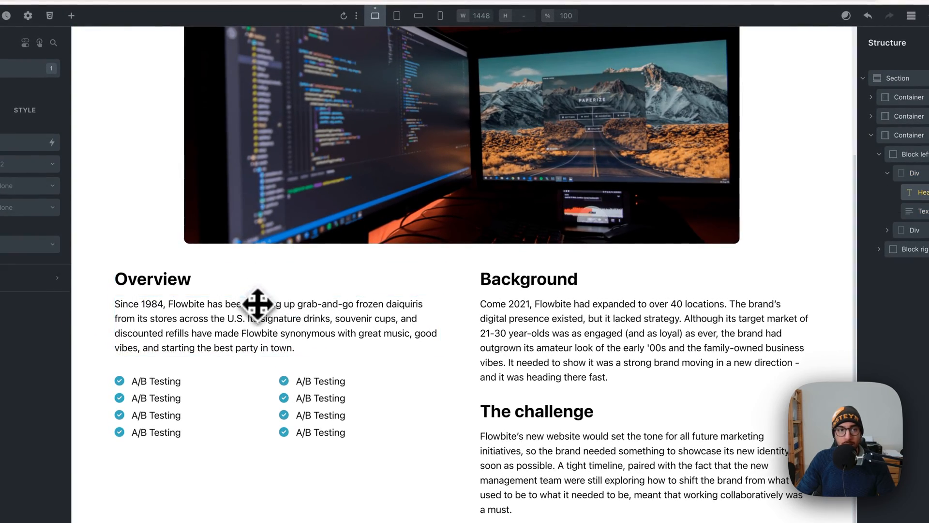
Undo the last BEM class assignment and check the Overview heading and paragraph.
{"action": "left_click", "coordinate": [257, 304]}
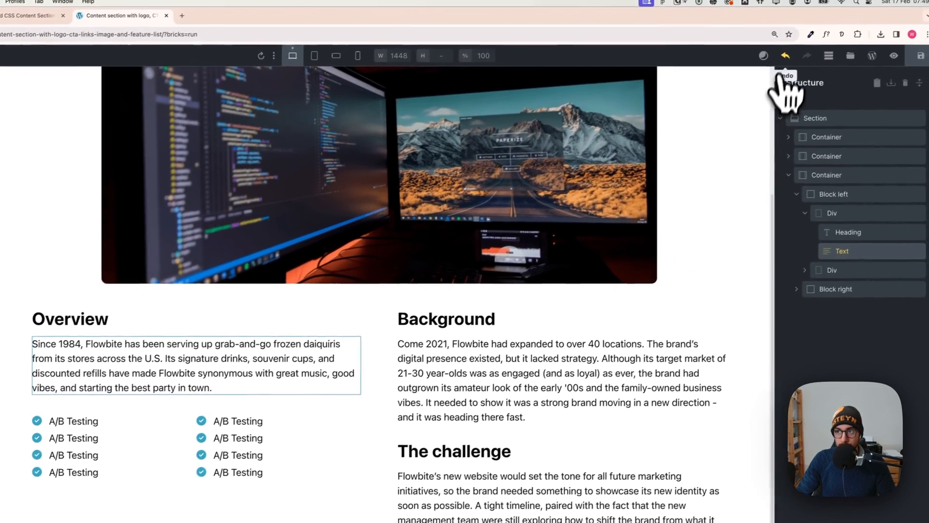
{"action": "left_click", "coordinate": [785, 57]}
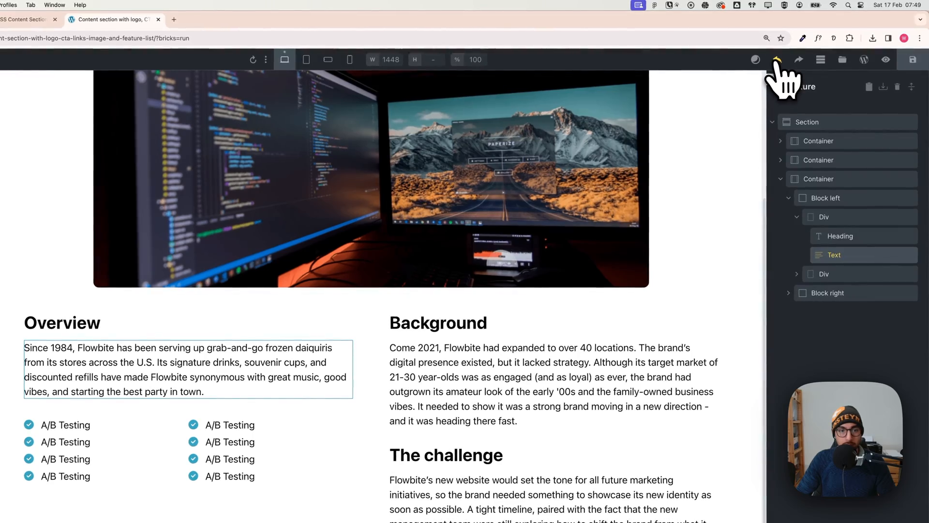
{"action": "left_click", "coordinate": [96, 315]}
{"action": "left_click", "coordinate": [211, 311]}
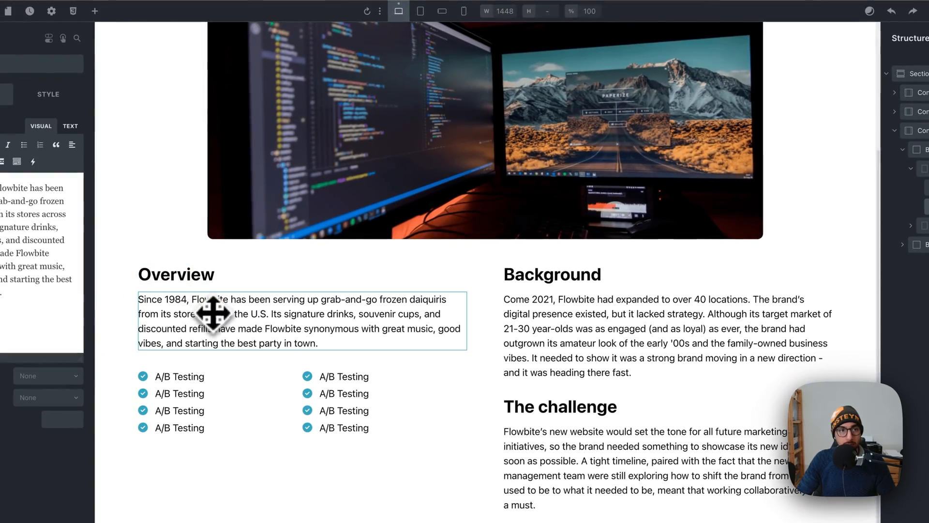
{"action": "left_click", "coordinate": [204, 286]}
{"action": "left_click", "coordinate": [206, 282]}
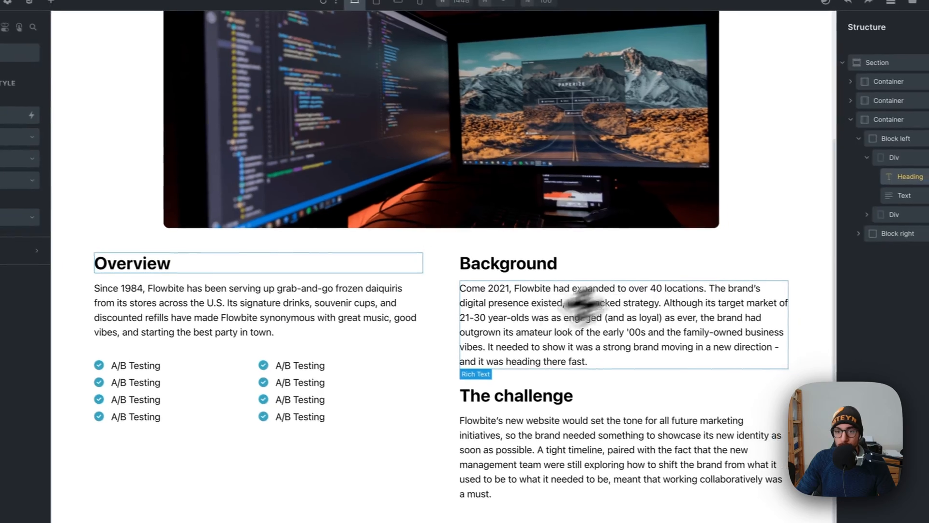
Apply BEM classes with the block name wpe-div-column-setting to the Overview Div, its heading and its text.
{"action": "left_click", "coordinate": [491, 328]}
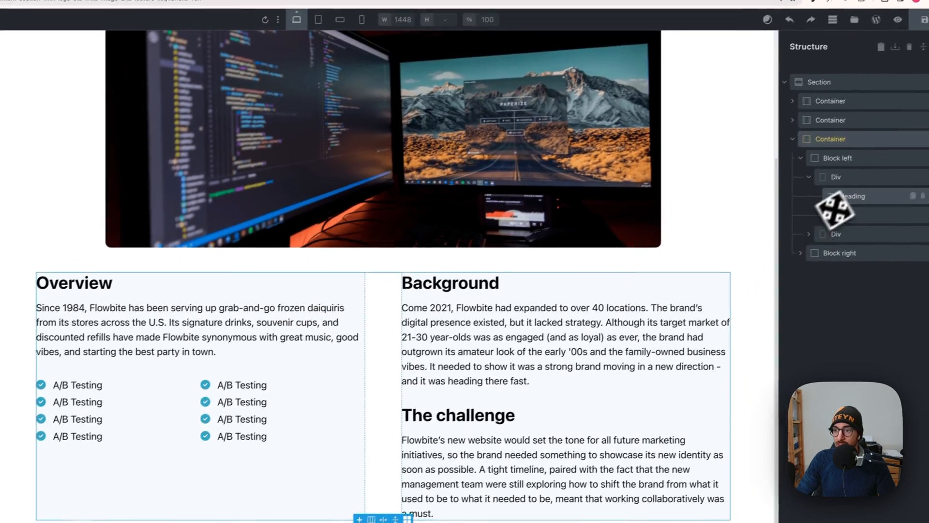
{"action": "left_click", "coordinate": [891, 154]}
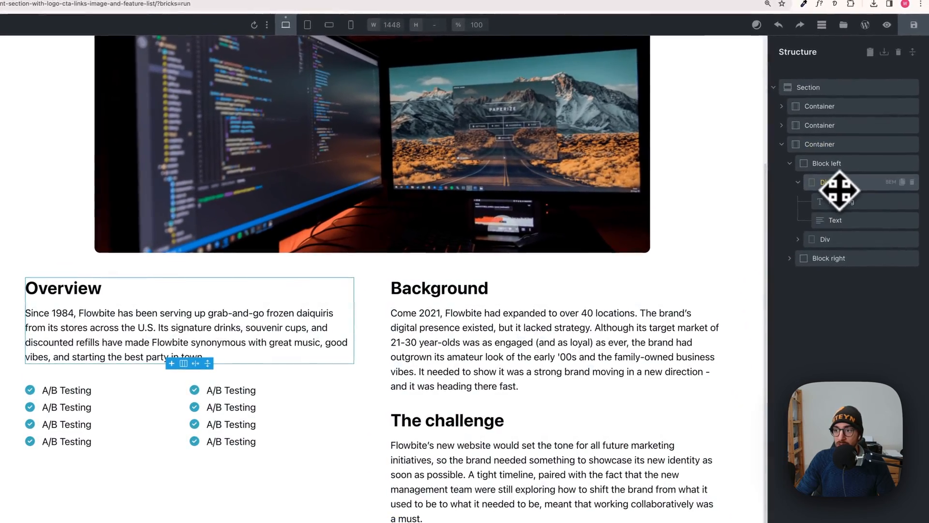
{"action": "left_click", "coordinate": [889, 183]}
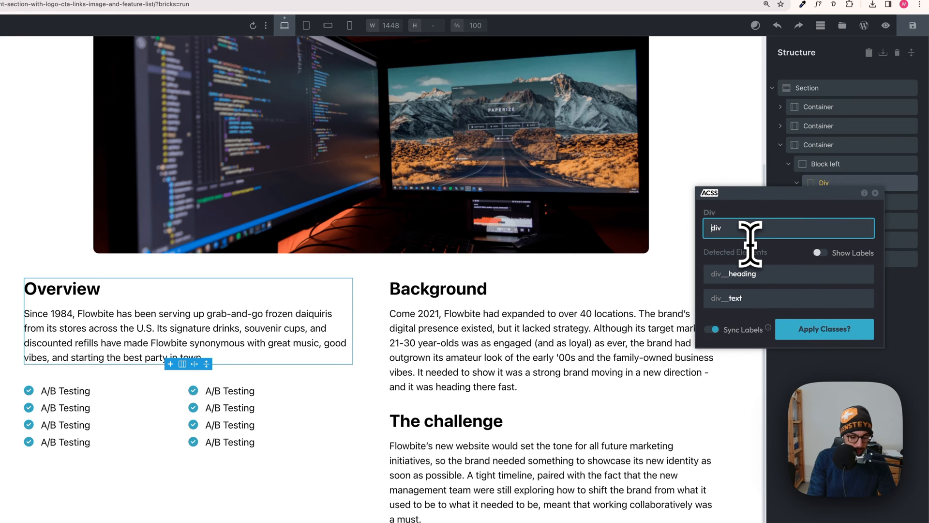
{"action": "type", "text": "wpe-"}
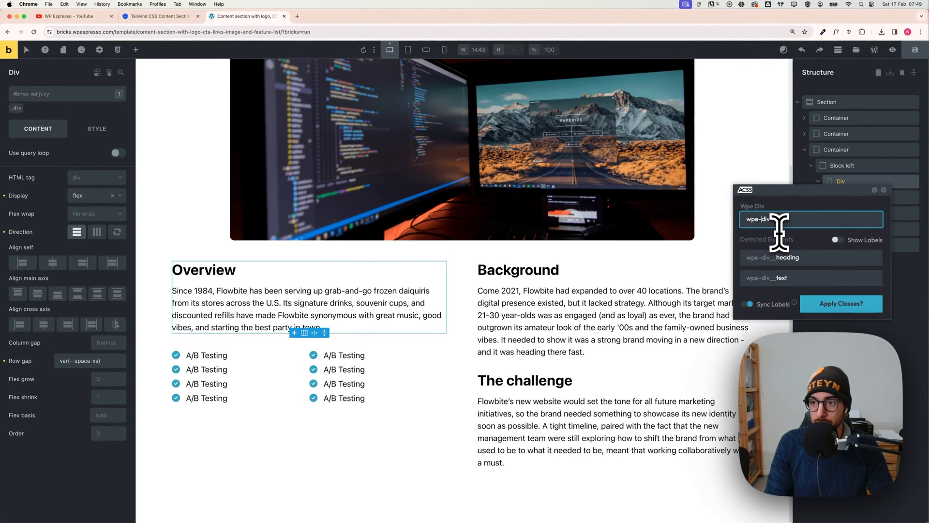
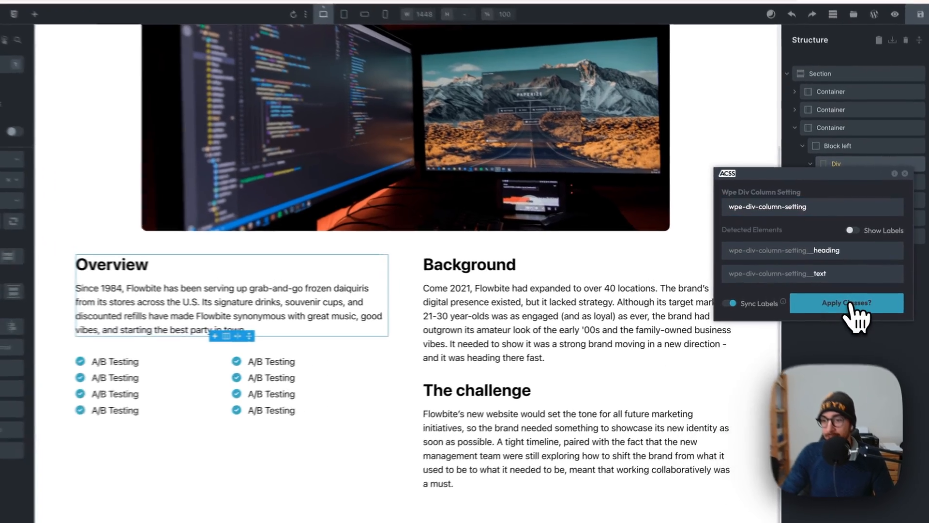
{"action": "left_click", "coordinate": [856, 304]}
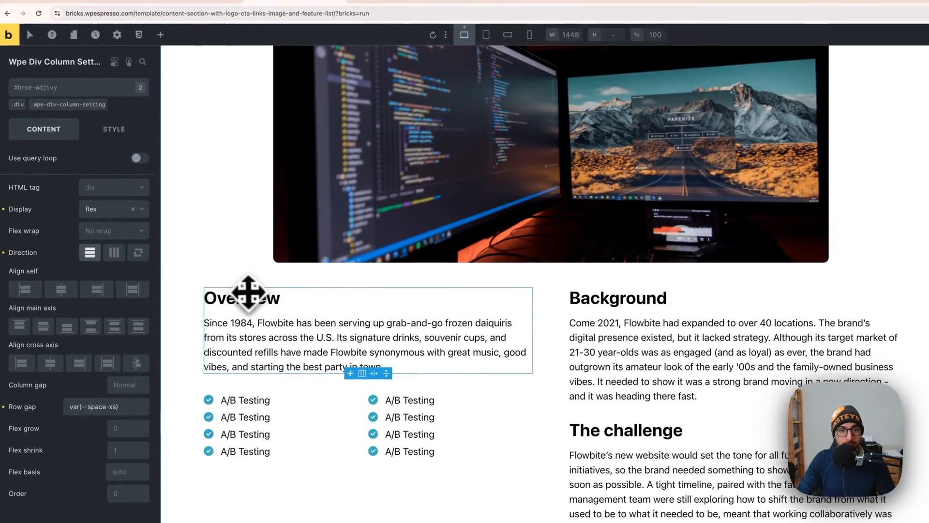
Check the classes assigned to the Overview heading and its paragraph.
{"action": "left_click", "coordinate": [82, 261]}
{"action": "left_click", "coordinate": [266, 326]}
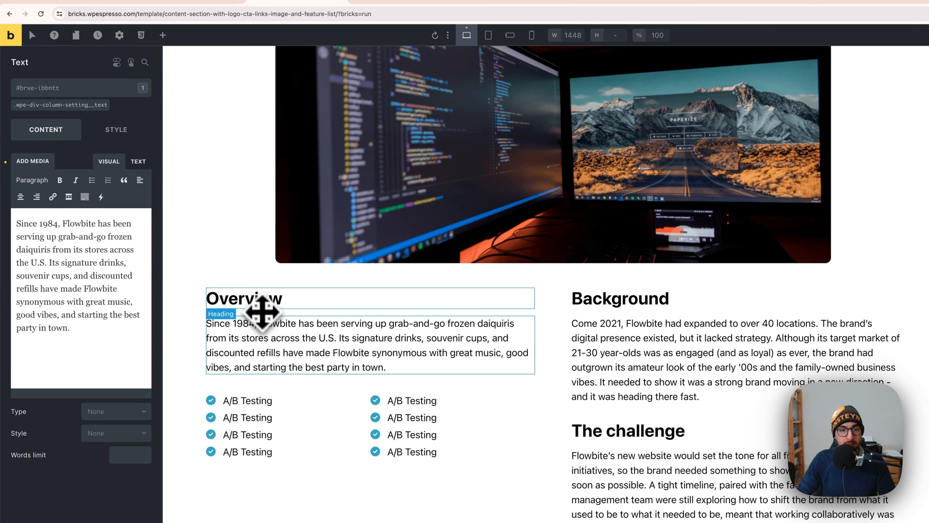
{"action": "left_click", "coordinate": [258, 301]}
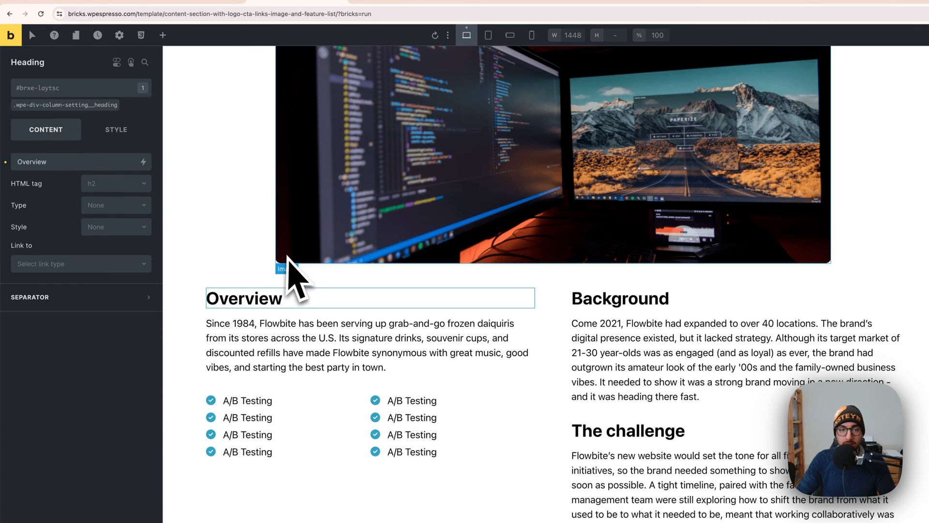
{"action": "left_click", "coordinate": [286, 315]}
{"action": "left_click", "coordinate": [279, 304]}
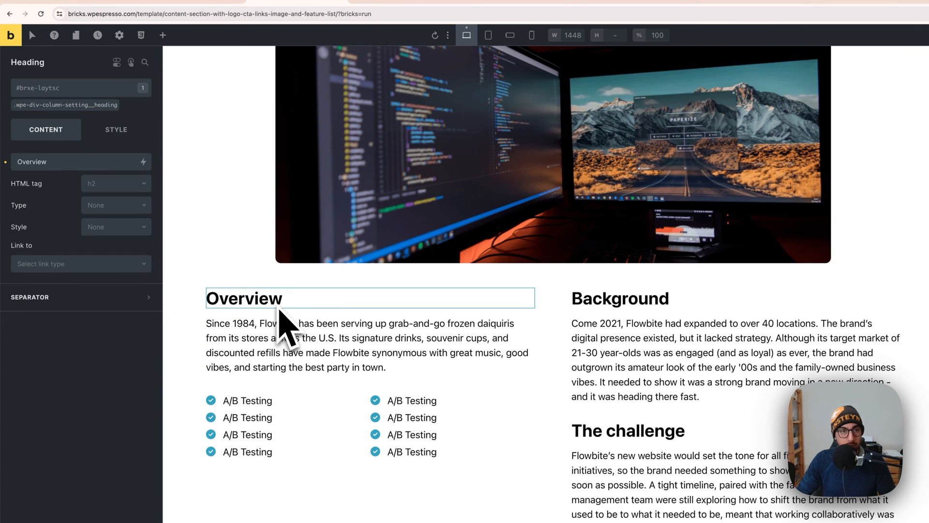
{"action": "left_click", "coordinate": [249, 317]}
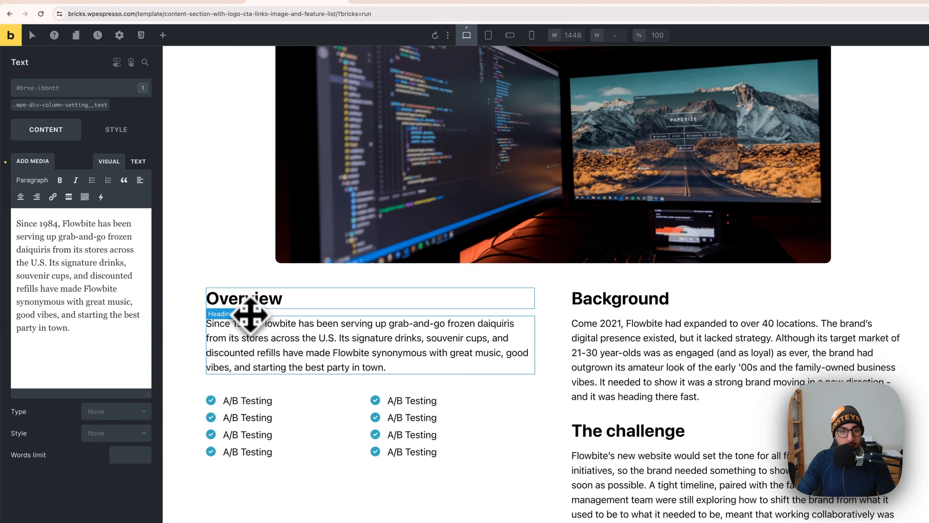
Set the font size of the Overview heading's wpe-div-column-setting__heading class to the Automatic.css L text size.
{"action": "left_click", "coordinate": [248, 301]}
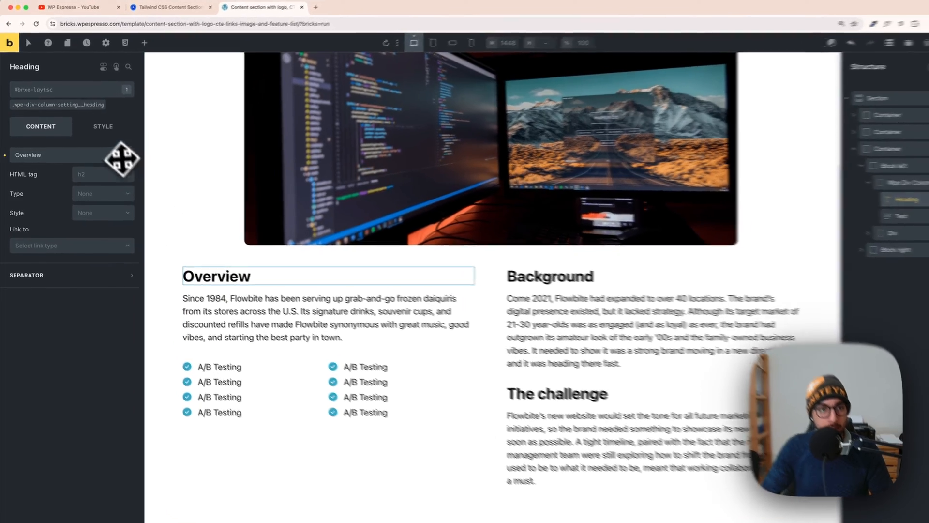
{"action": "left_click", "coordinate": [97, 129]}
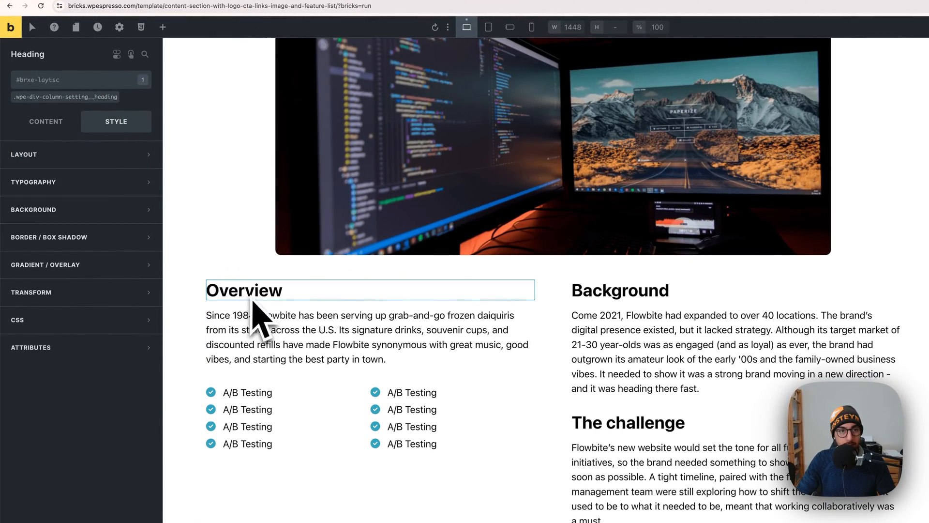
{"action": "left_click", "coordinate": [88, 97]}
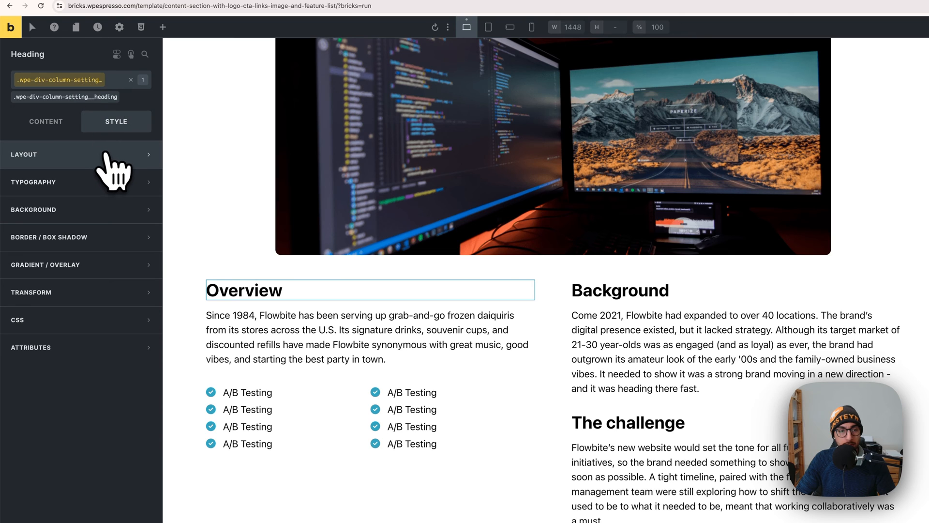
{"action": "left_click", "coordinate": [86, 160]}
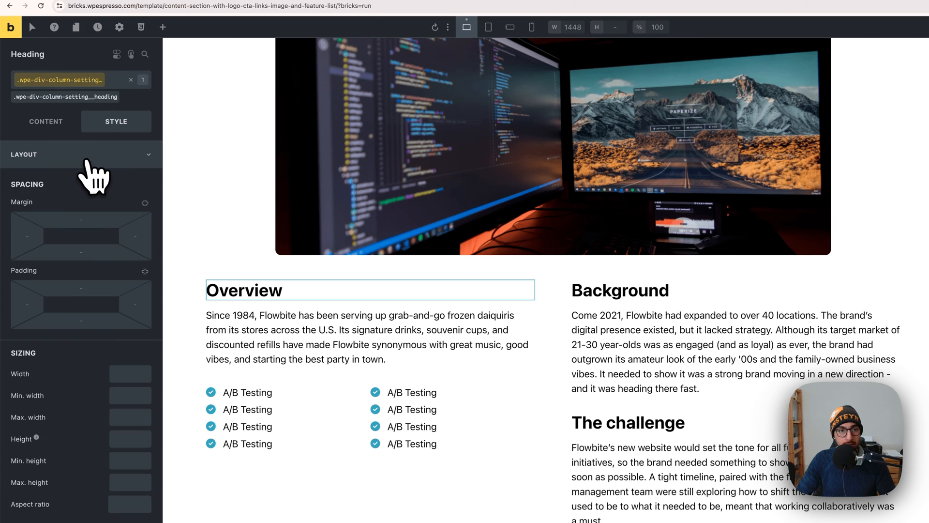
{"action": "left_click", "coordinate": [85, 160]}
{"action": "left_click", "coordinate": [90, 183]}
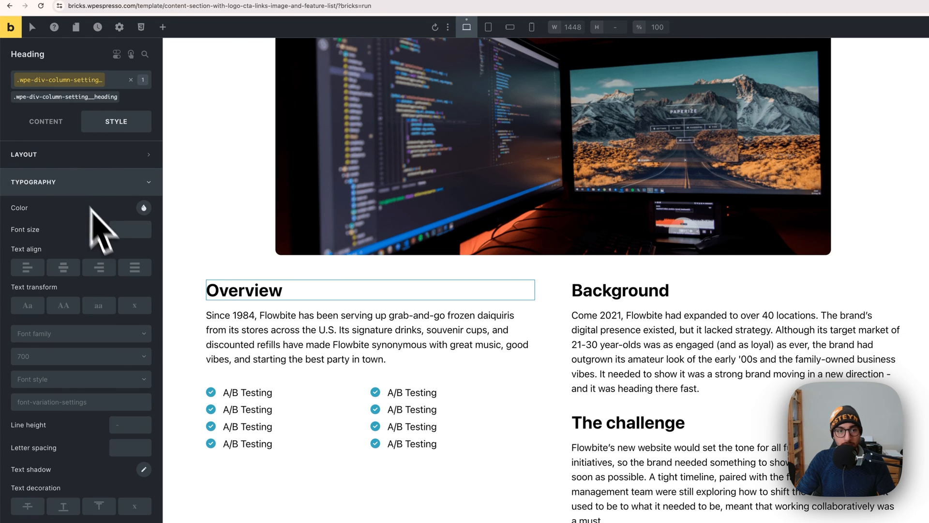
{"action": "right_click", "coordinate": [127, 229]}
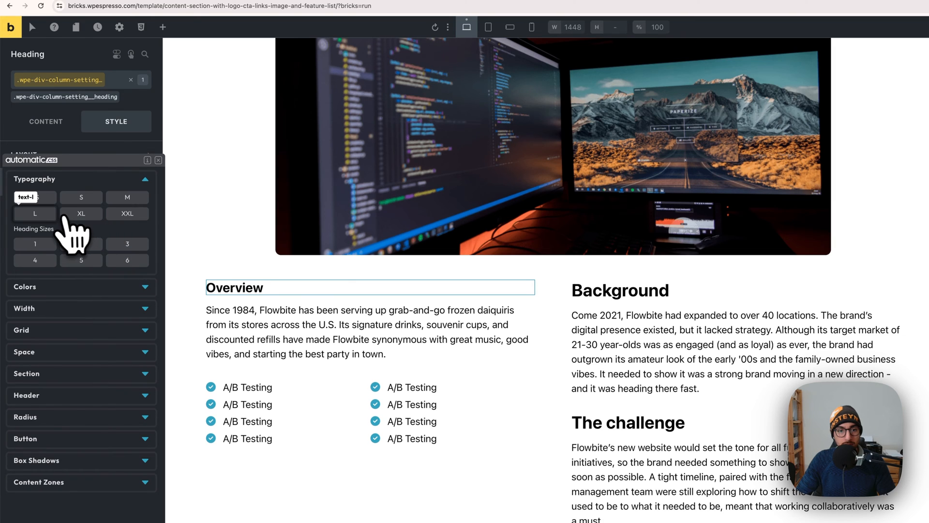
{"action": "left_click", "coordinate": [50, 218]}
Set the font size of the Overview paragraph's wpe-div-column-setting__text class to calc(var(--text-m)/1.1).
{"action": "left_click", "coordinate": [252, 339]}
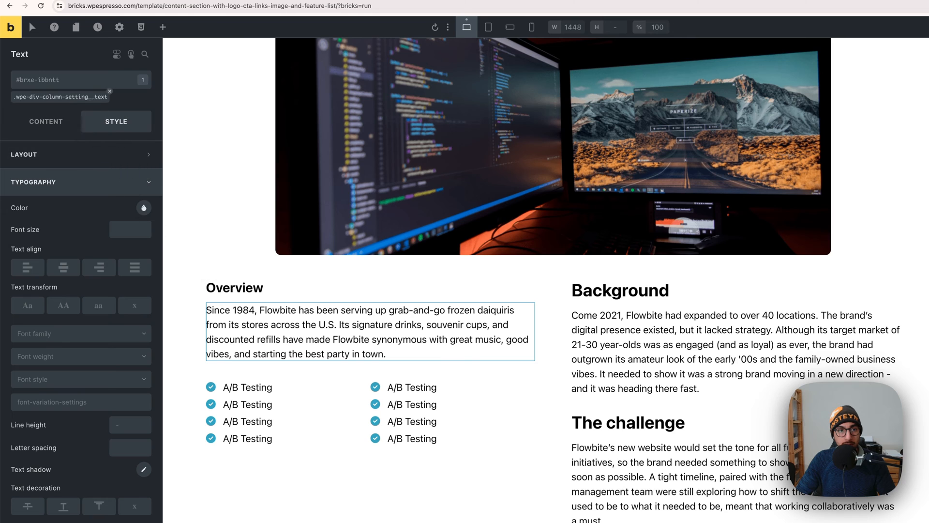
{"action": "left_click", "coordinate": [60, 97]}
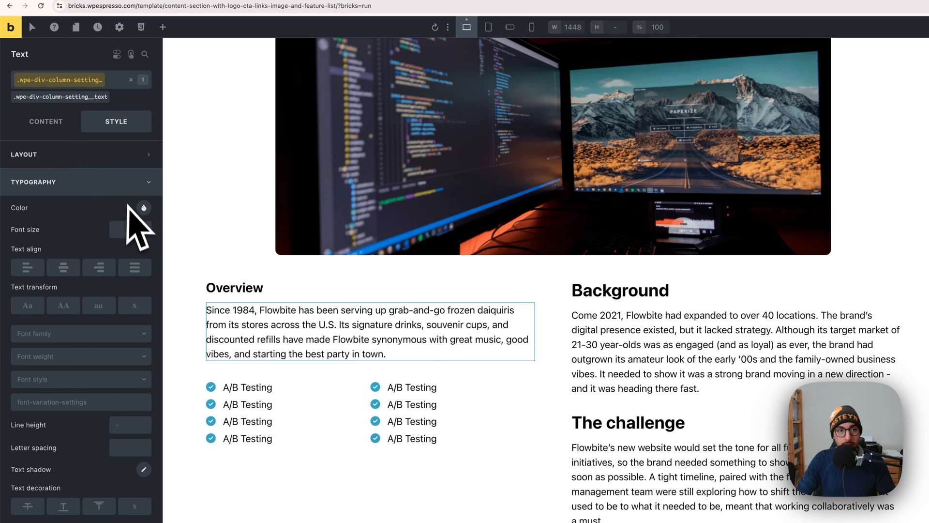
{"action": "left_click", "coordinate": [118, 230]}
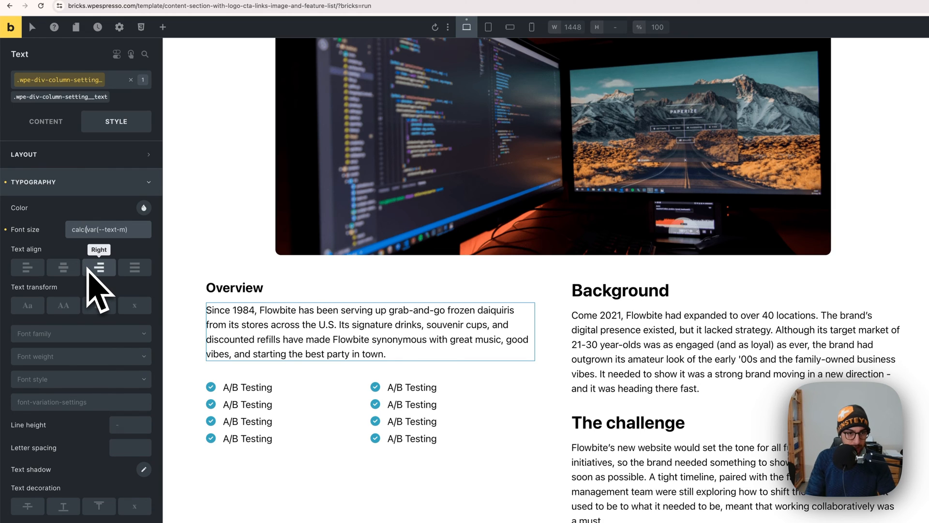
{"action": "left_click", "coordinate": [86, 229]}
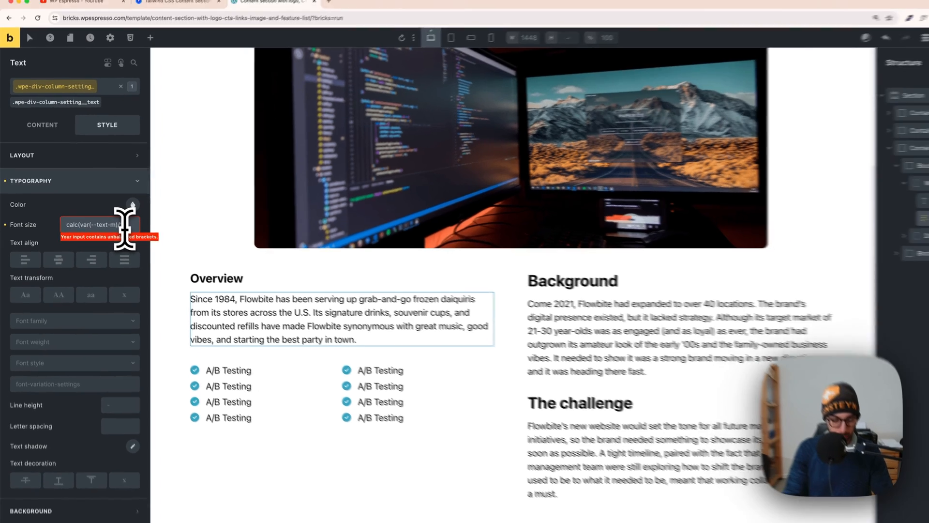
{"action": "type", "text": ".2)"}
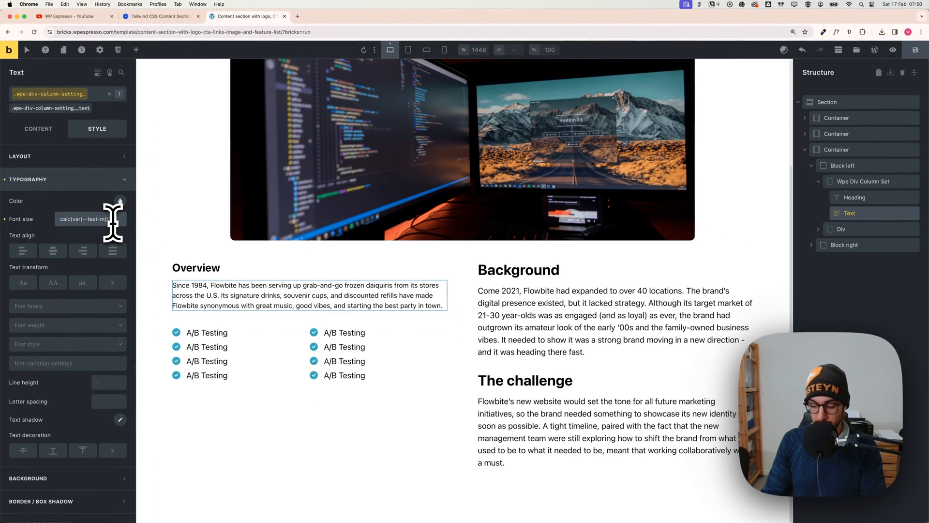
{"action": "key", "text": "BackSpace"}
{"action": "type", "text": "1"}
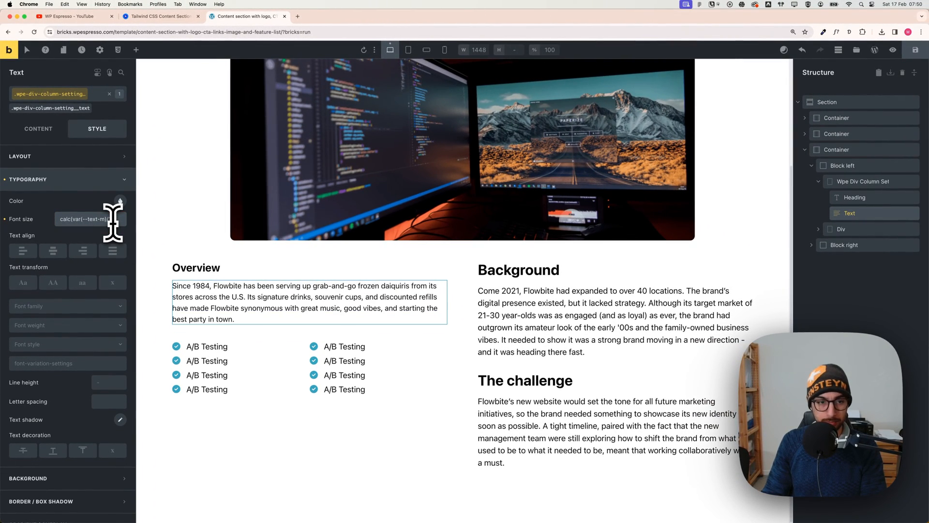
{"action": "key", "text": "BackSpace"}
{"action": "type", "text": "3"}
{"action": "key", "text": "BackSpace"}
{"action": "type", "text": "1"}
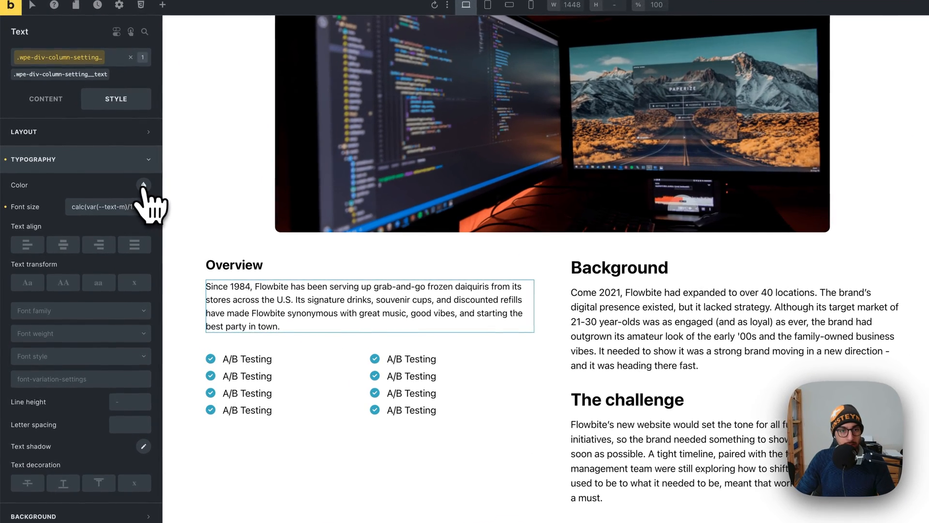
Colour the Overview paragraph's text class with the second, dark grey swatch of the Automatic.css text colors.
{"action": "left_click", "coordinate": [120, 201]}
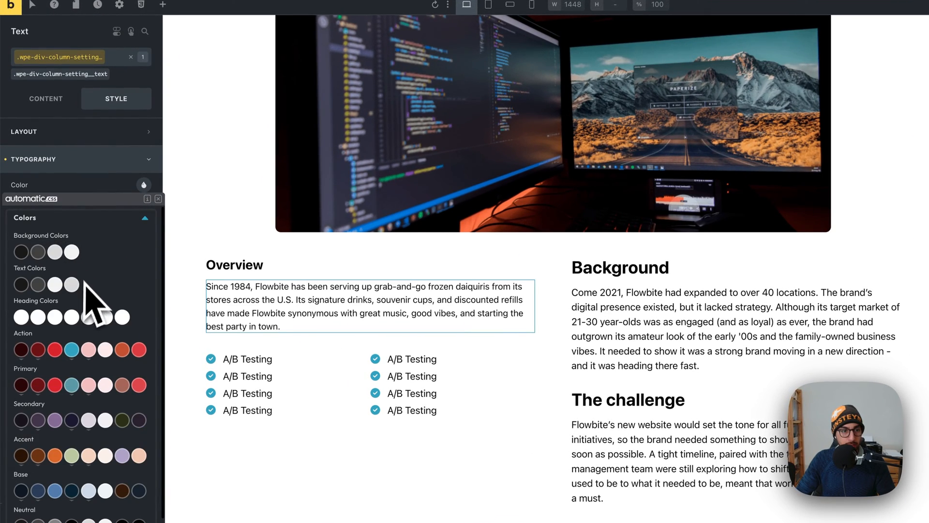
{"action": "left_click", "coordinate": [38, 285]}
{"action": "left_click", "coordinate": [114, 194]}
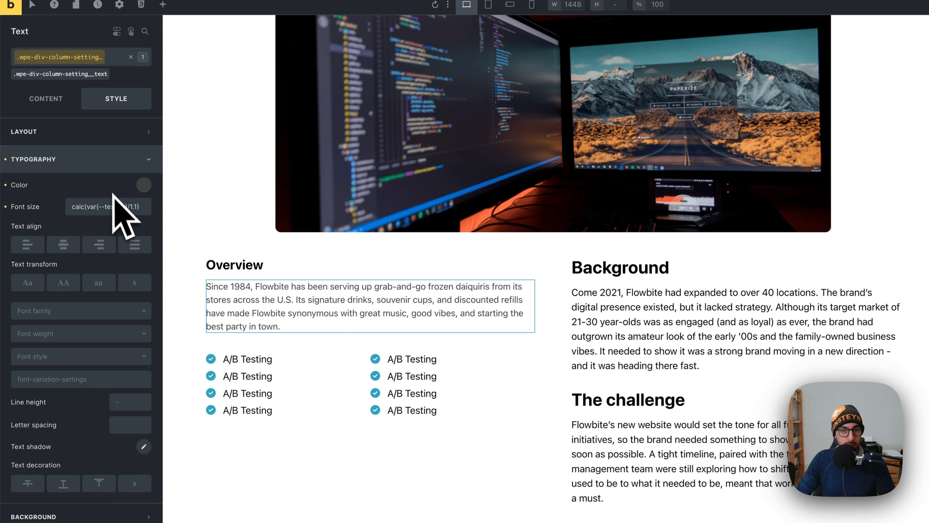
Copy the Overview heading's styles and paste them onto the Background and The challenge headings.
{"action": "left_click", "coordinate": [259, 266]}
{"action": "right_click", "coordinate": [254, 267]}
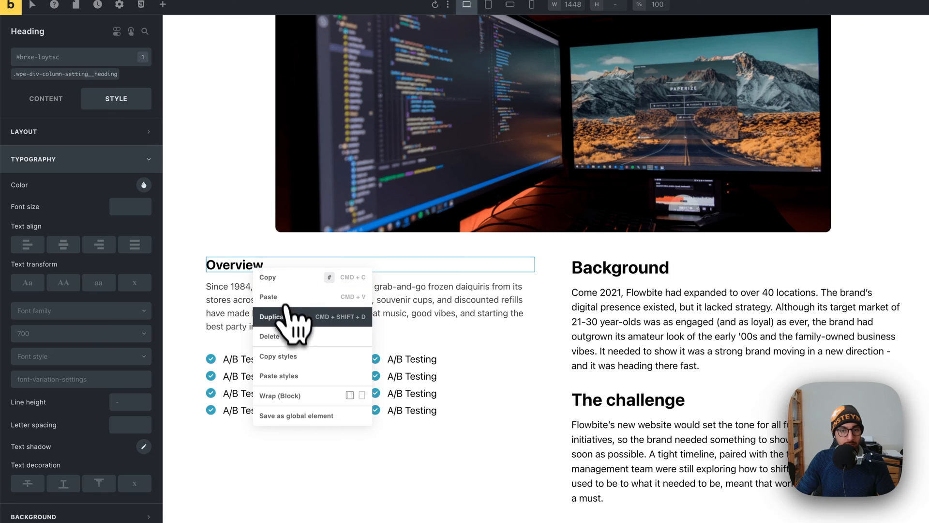
{"action": "left_click", "coordinate": [285, 357]}
{"action": "right_click", "coordinate": [663, 268]}
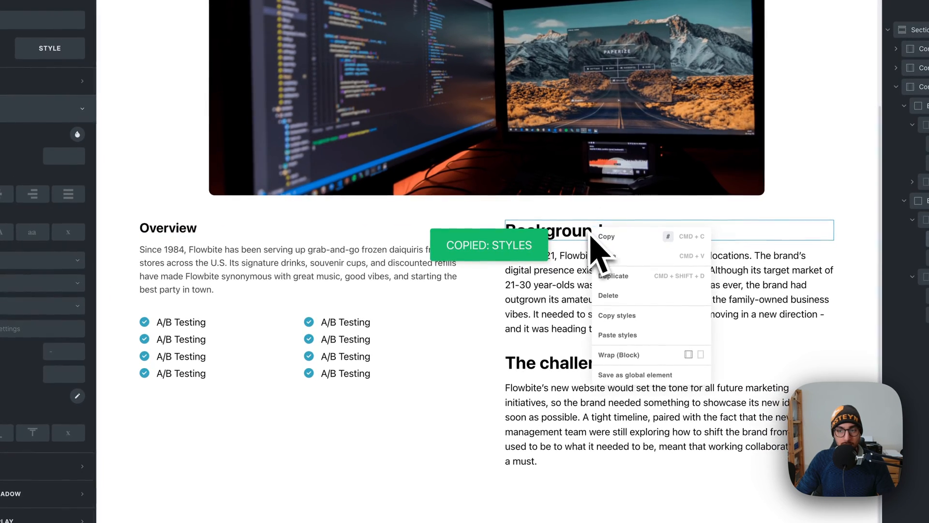
{"action": "left_click", "coordinate": [622, 336]}
{"action": "left_click", "coordinate": [602, 361]}
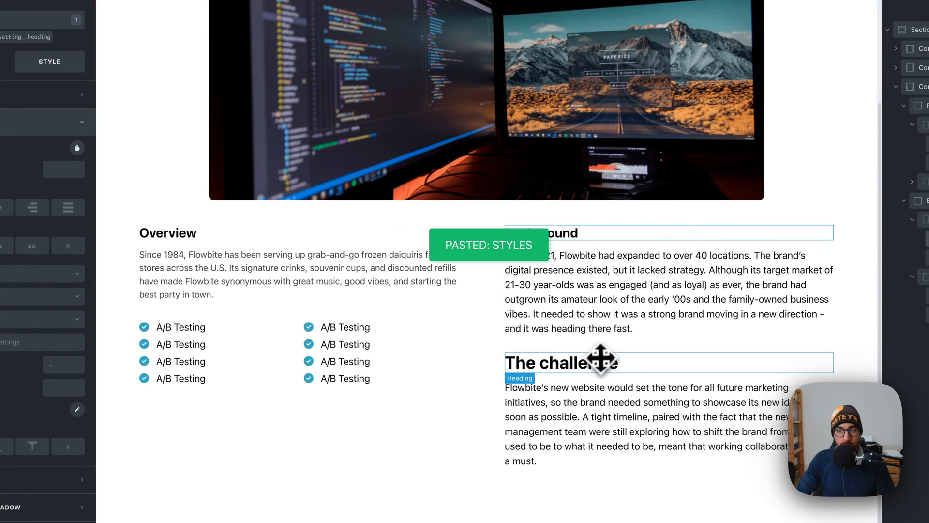
{"action": "right_click", "coordinate": [601, 361]}
{"action": "left_click", "coordinate": [670, 470]}
Copy the Overview paragraph's styles and paste them onto the paragraphs under Background and The challenge.
{"action": "right_click", "coordinate": [353, 265]}
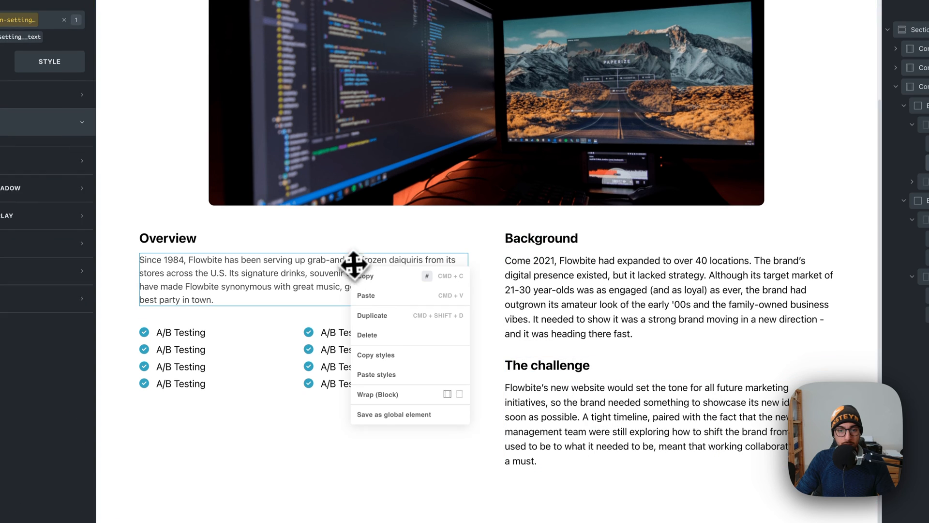
{"action": "left_click", "coordinate": [388, 350]}
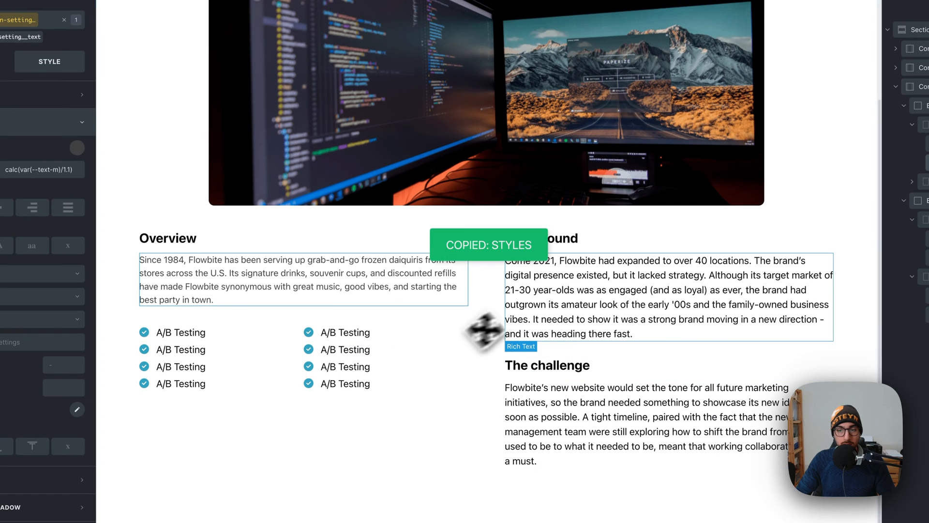
{"action": "right_click", "coordinate": [600, 291]}
{"action": "left_click", "coordinate": [587, 398]}
{"action": "right_click", "coordinate": [585, 399]}
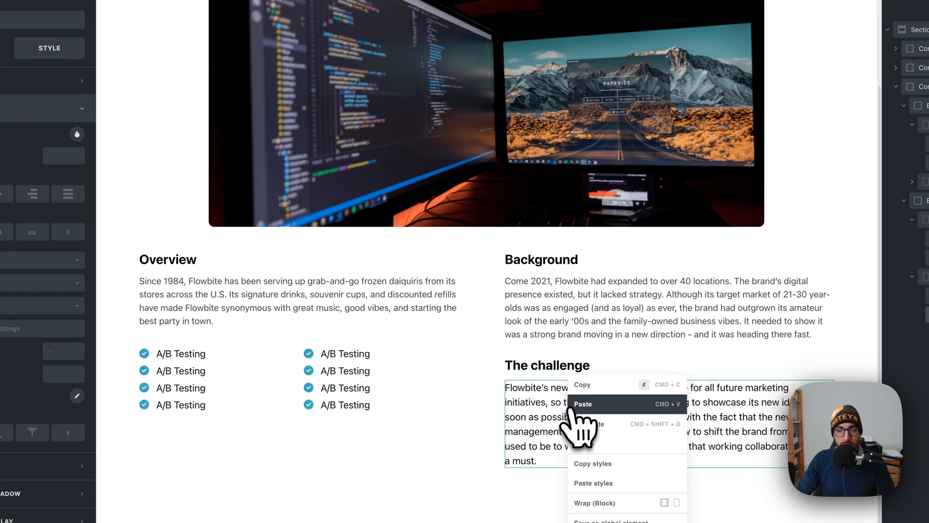
{"action": "left_click", "coordinate": [648, 481]}
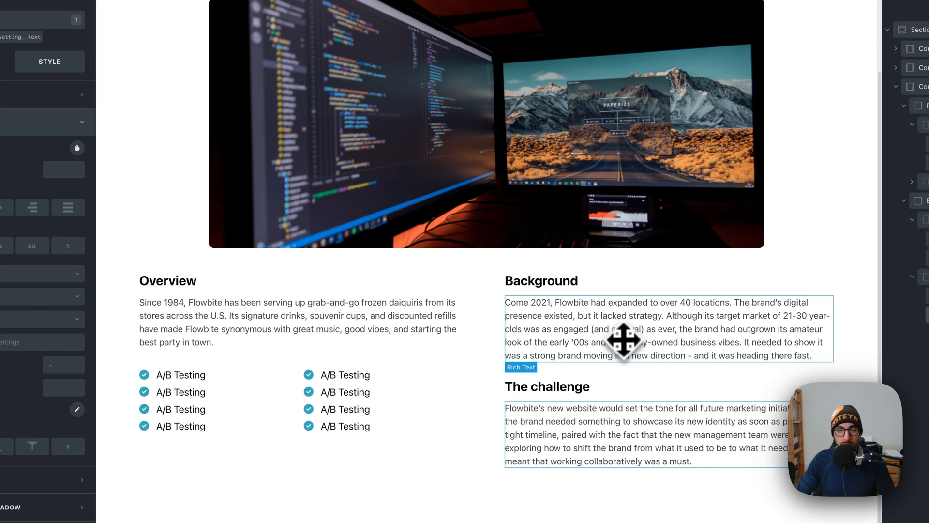
Try clearing the font size from the shared wpe-div-column-setting__text class and undo the removal.
{"action": "left_click", "coordinate": [365, 315]}
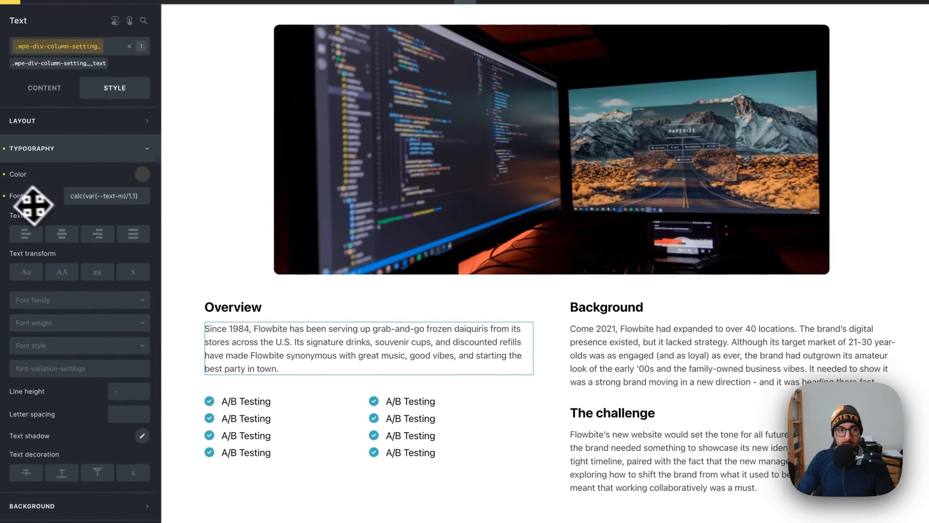
{"action": "left_click", "coordinate": [5, 197]}
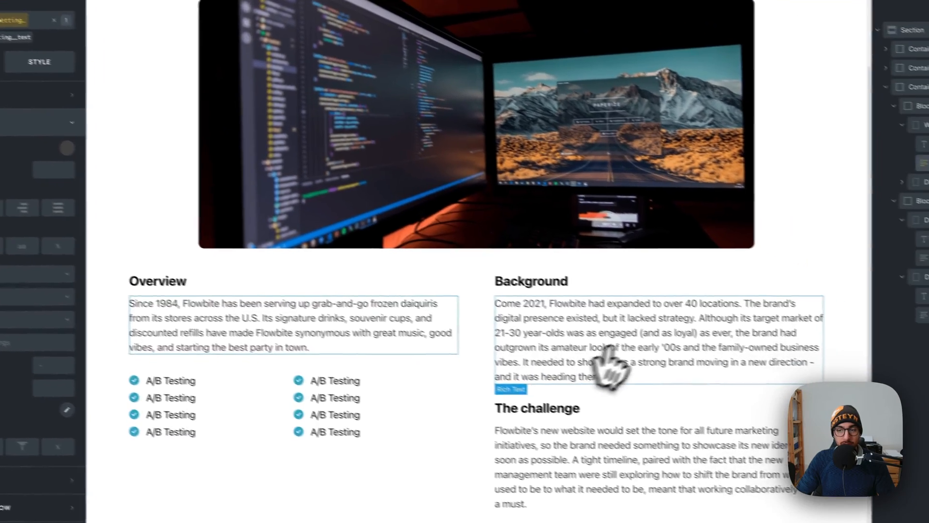
{"action": "key", "text": "super+z"}
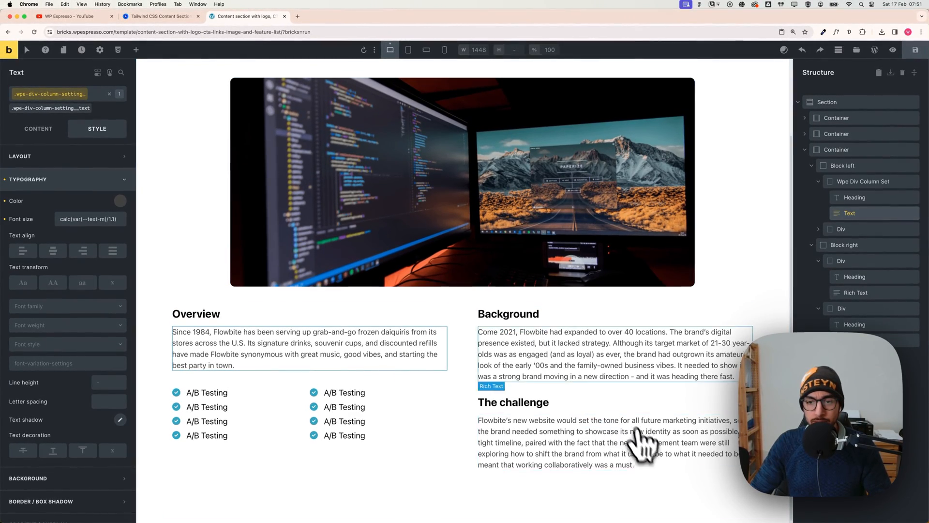
Examine the section's layout at the tablet, mobile landscape and mobile portrait breakpoints.
{"action": "scroll", "coordinate": [459, 123], "scroll_direction": "up", "scroll_amount": 2}
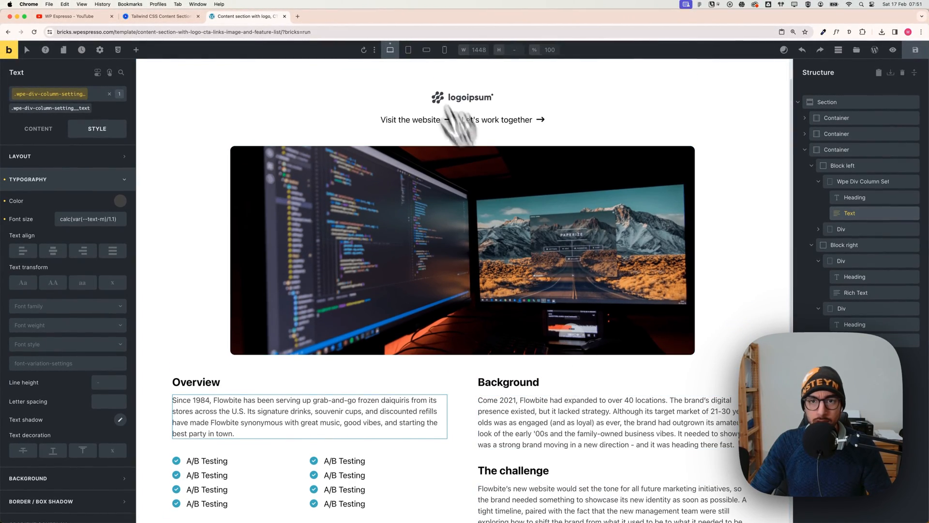
{"action": "left_click", "coordinate": [408, 50]}
{"action": "scroll", "coordinate": [529, 353], "scroll_direction": "down", "scroll_amount": 1}
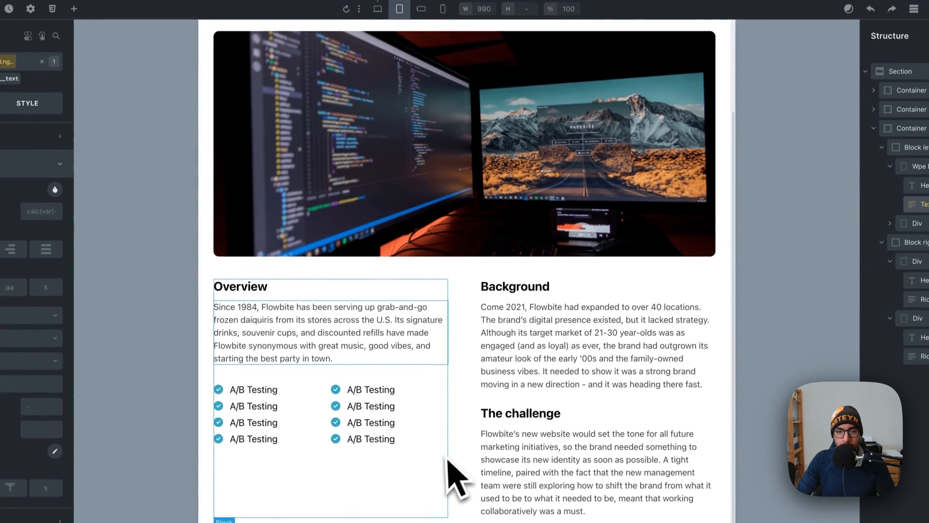
{"action": "scroll", "coordinate": [451, 407], "scroll_direction": "up", "scroll_amount": 3}
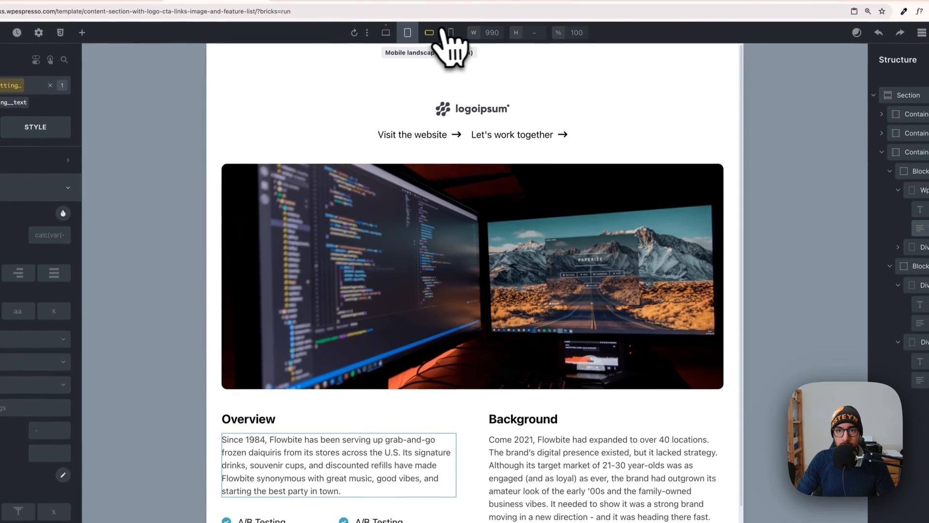
{"action": "left_click", "coordinate": [426, 9]}
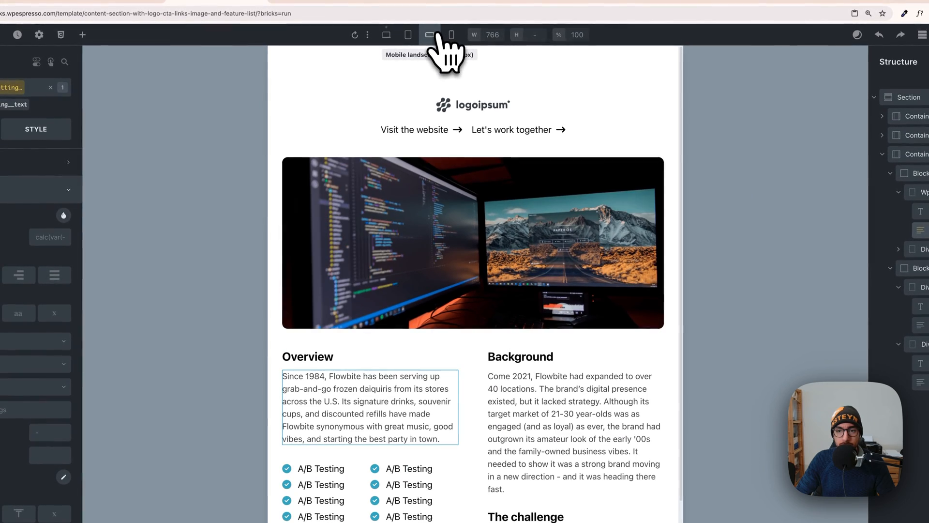
{"action": "scroll", "coordinate": [480, 148], "scroll_direction": "down", "scroll_amount": 2}
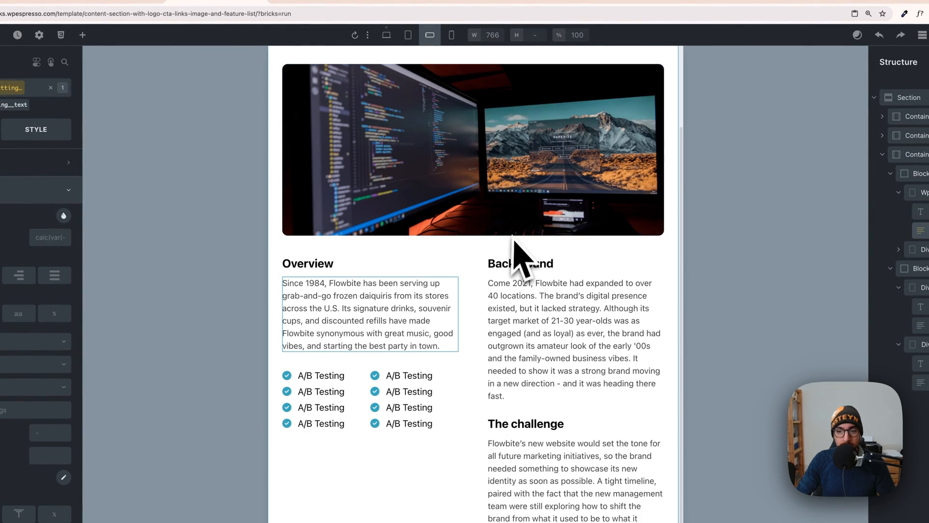
{"action": "scroll", "coordinate": [523, 256], "scroll_direction": "up", "scroll_amount": 2}
{"action": "left_click", "coordinate": [451, 35]}
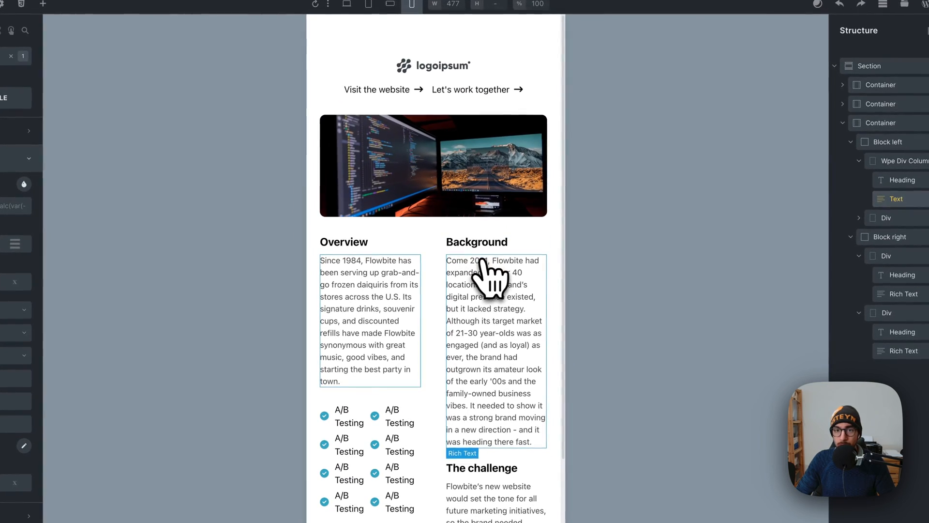
{"action": "scroll", "coordinate": [476, 271], "scroll_direction": "down", "scroll_amount": 3}
{"action": "scroll", "coordinate": [431, 278], "scroll_direction": "up", "scroll_amount": 3}
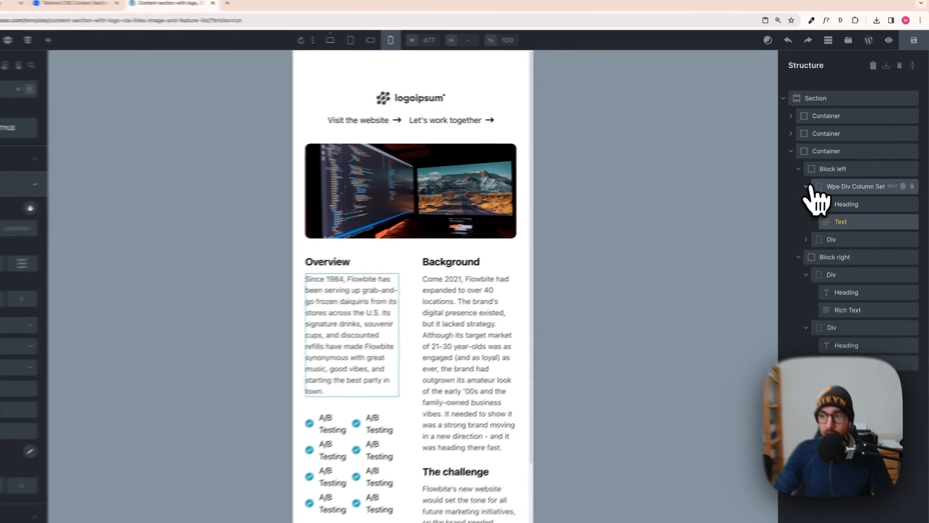
Set the text container's grid template columns to Automatic.css grid-1 for the mobile portrait breakpoint.
{"action": "left_click", "coordinate": [819, 182]}
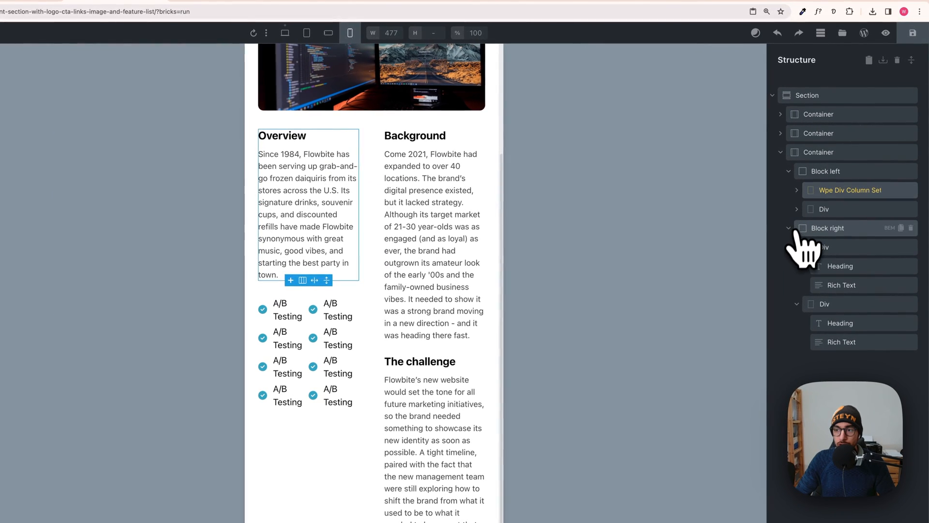
{"action": "left_click", "coordinate": [812, 213]}
{"action": "left_click", "coordinate": [789, 171]}
{"action": "left_click", "coordinate": [787, 153]}
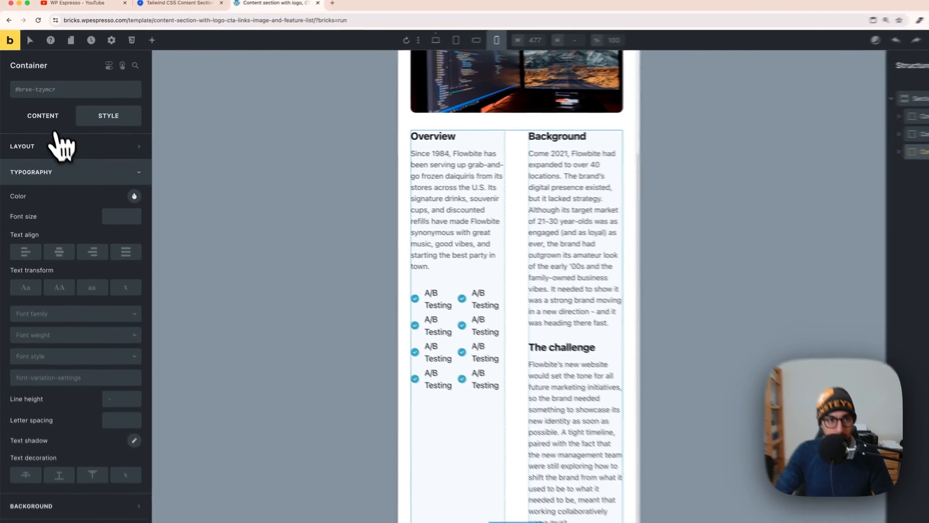
{"action": "left_click", "coordinate": [46, 120]}
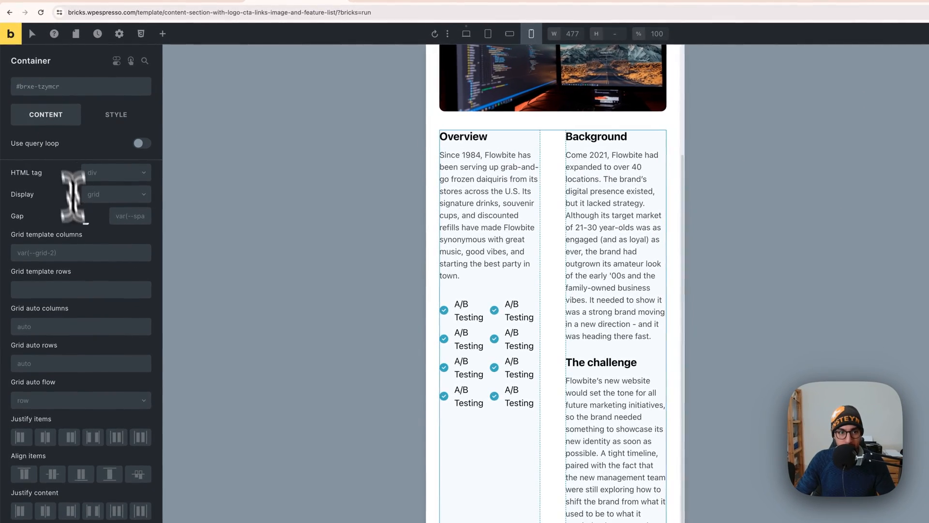
{"action": "left_click", "coordinate": [47, 230]}
{"action": "right_click", "coordinate": [47, 253]}
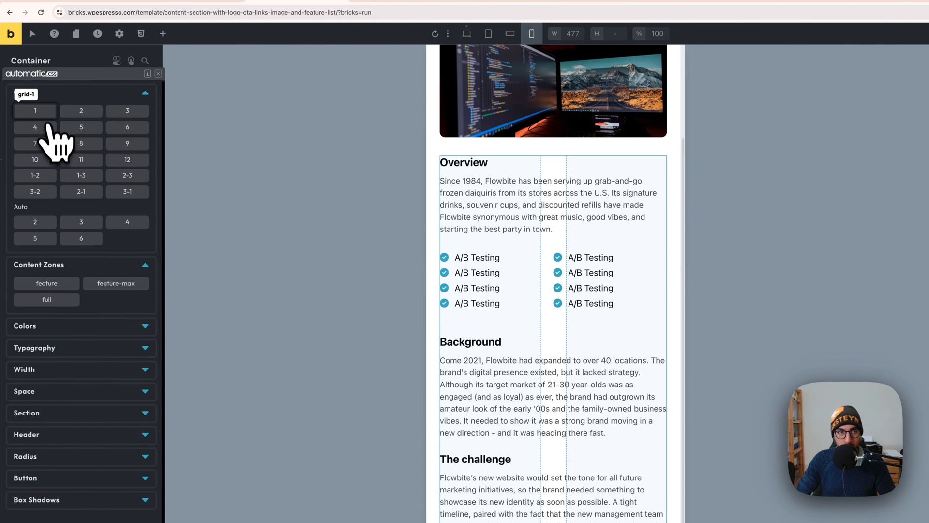
{"action": "left_click", "coordinate": [44, 115]}
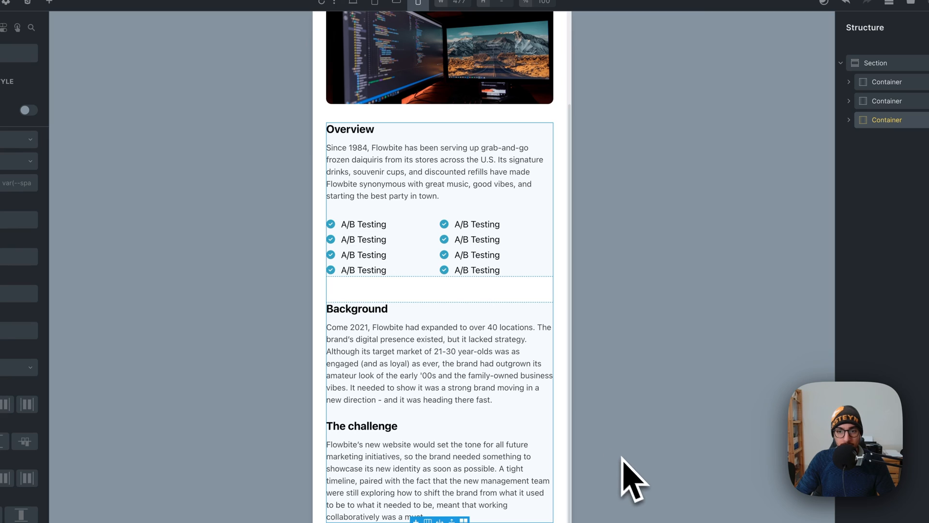
Review the whole section's layout at the mobile portrait breakpoint, from the logo to The challenge text.
{"action": "scroll", "coordinate": [545, 373], "scroll_direction": "up", "scroll_amount": 3}
{"action": "scroll", "coordinate": [501, 290], "scroll_direction": "down", "scroll_amount": 2}
{"action": "scroll", "coordinate": [494, 194], "scroll_direction": "up", "scroll_amount": 2}
{"action": "scroll", "coordinate": [498, 252], "scroll_direction": "down", "scroll_amount": 3}
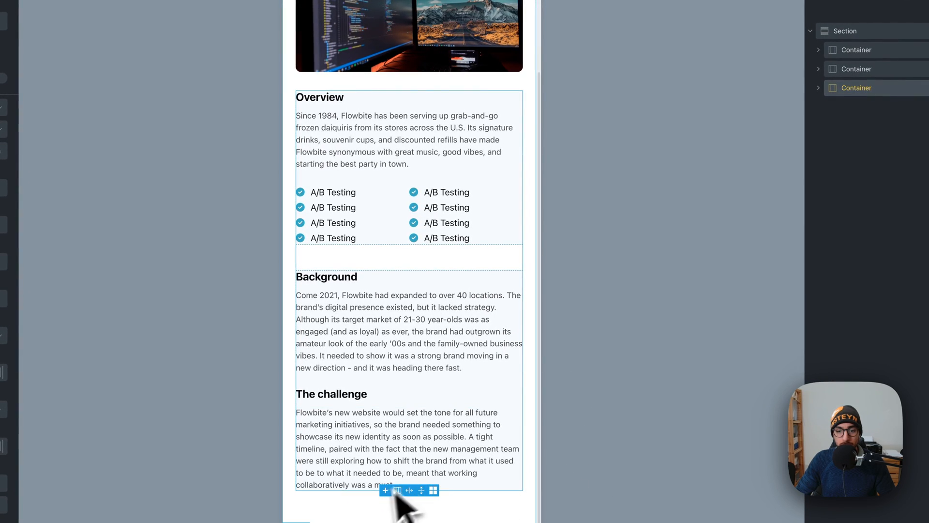
{"action": "left_click", "coordinate": [433, 519]}
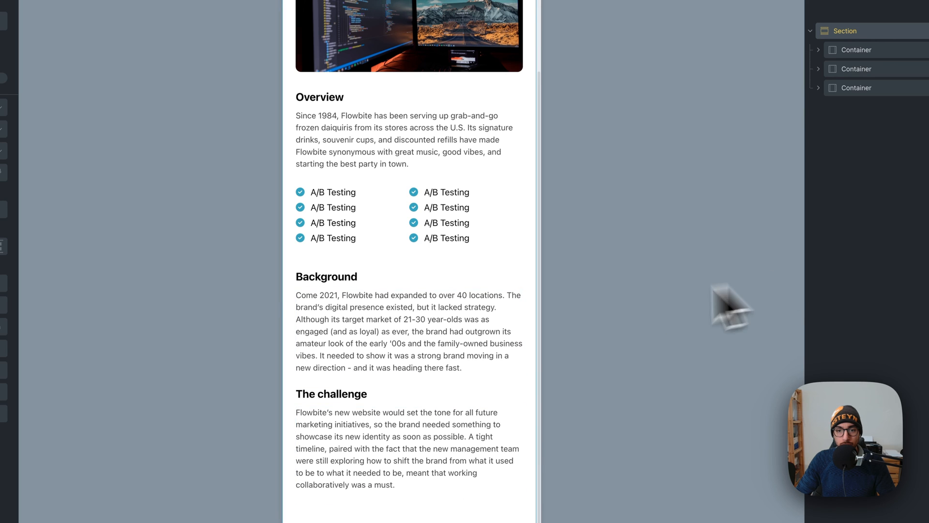
{"action": "scroll", "coordinate": [541, 317], "scroll_direction": "up", "scroll_amount": 3}
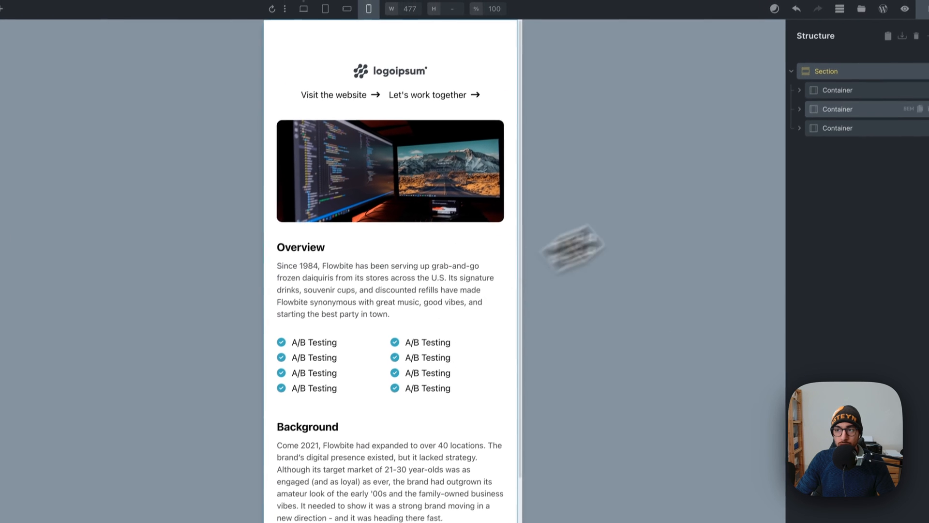
Try an order of 2 on Block left at mobile portrait, and clear the value again.
{"action": "left_click", "coordinate": [820, 89]}
{"action": "left_click", "coordinate": [832, 159]}
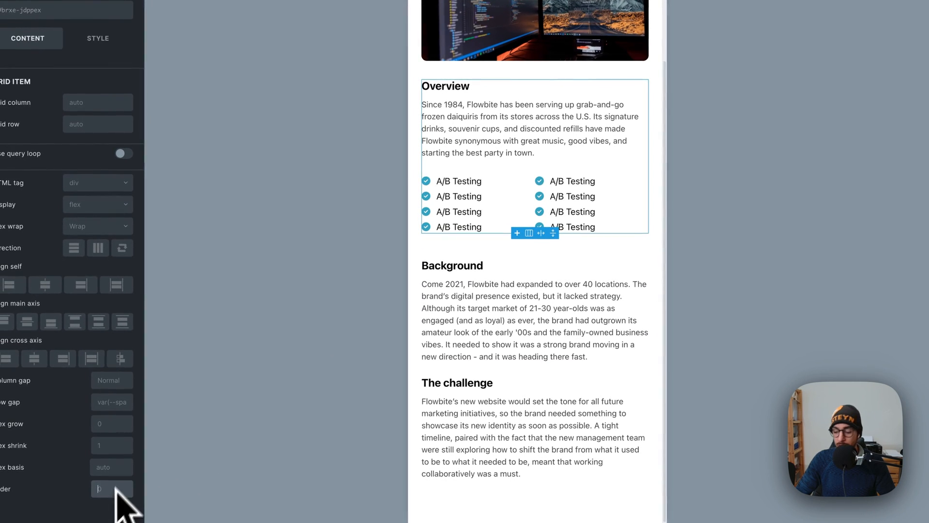
{"action": "type", "text": "2"}
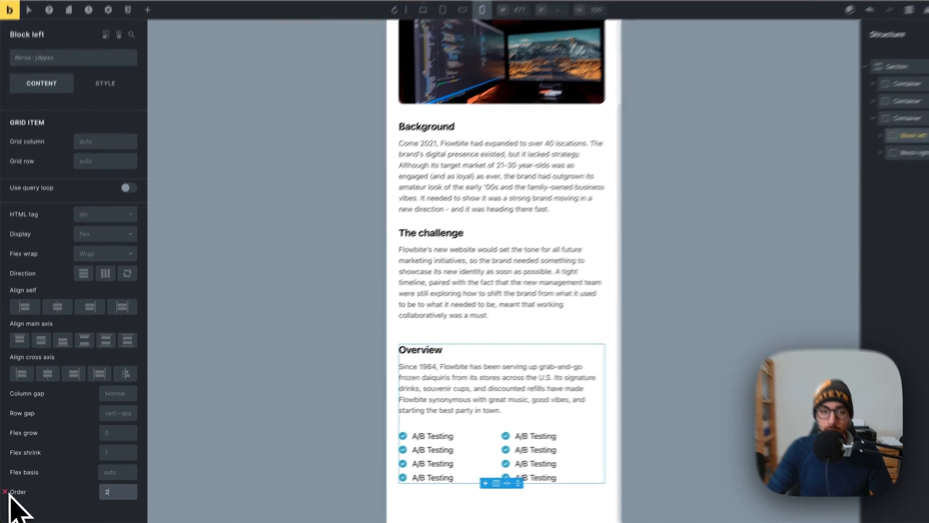
{"action": "left_click", "coordinate": [5, 494]}
Return the canvas to the desktop breakpoint and check the section's layout there.
{"action": "scroll", "coordinate": [411, 384], "scroll_direction": "up", "scroll_amount": 3}
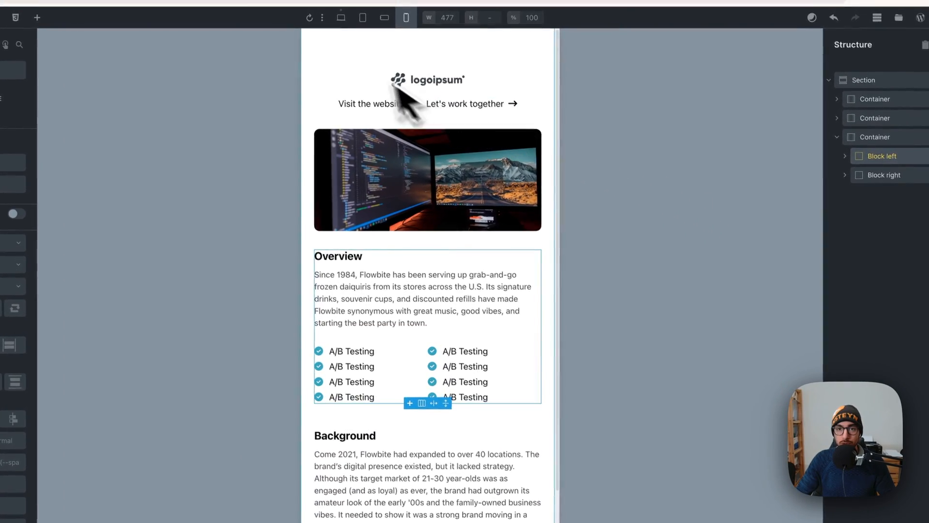
{"action": "left_click", "coordinate": [342, 16]}
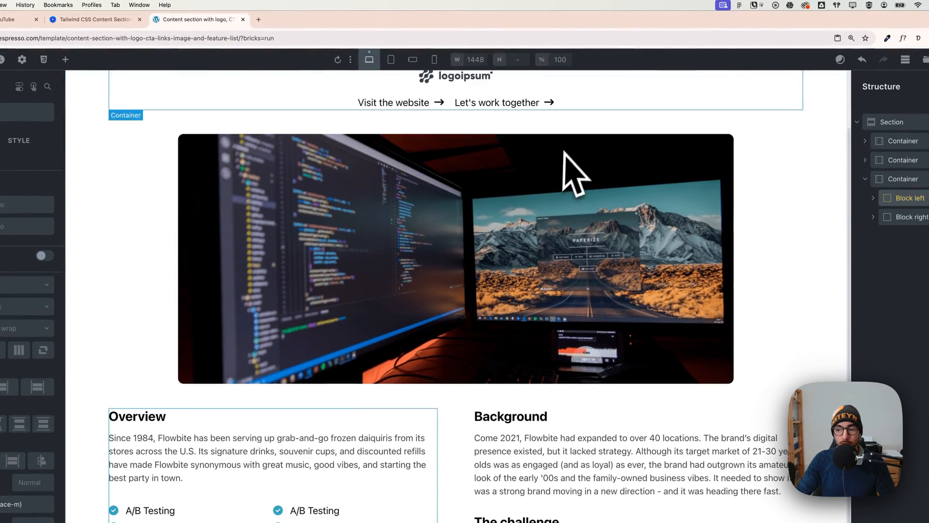
{"action": "scroll", "coordinate": [562, 160], "scroll_direction": "down", "scroll_amount": 1}
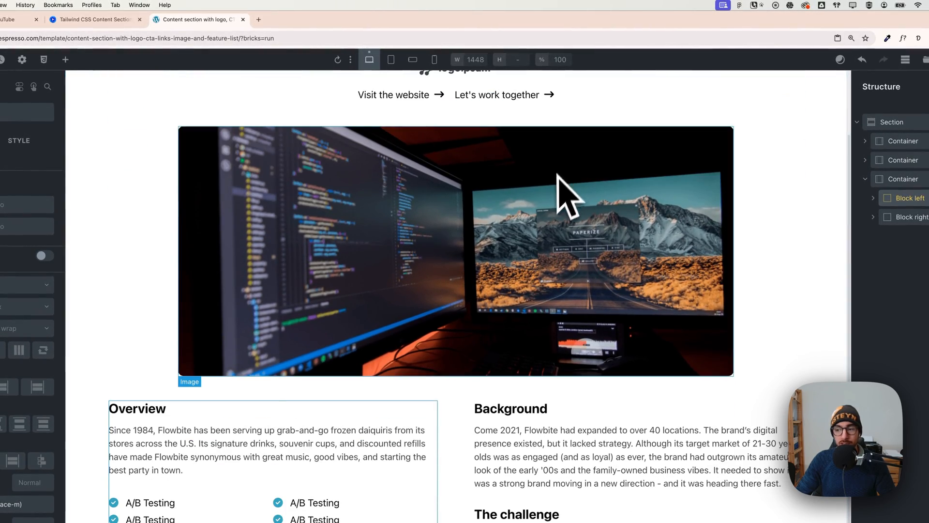